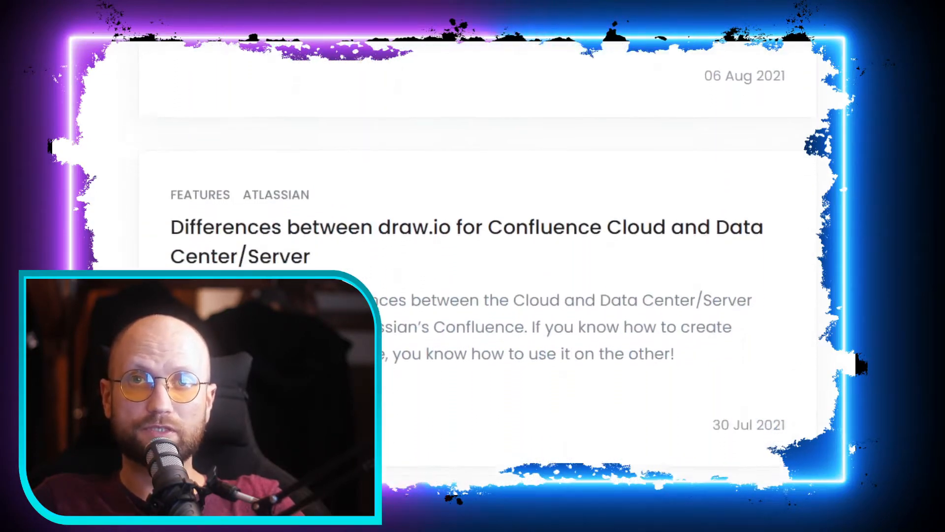
Browse the diagrams.net blog's post summaries on features, use cases and Atlassian integrations, from August 2021 back to September 2020
scroll(478, 246, "down", 2)
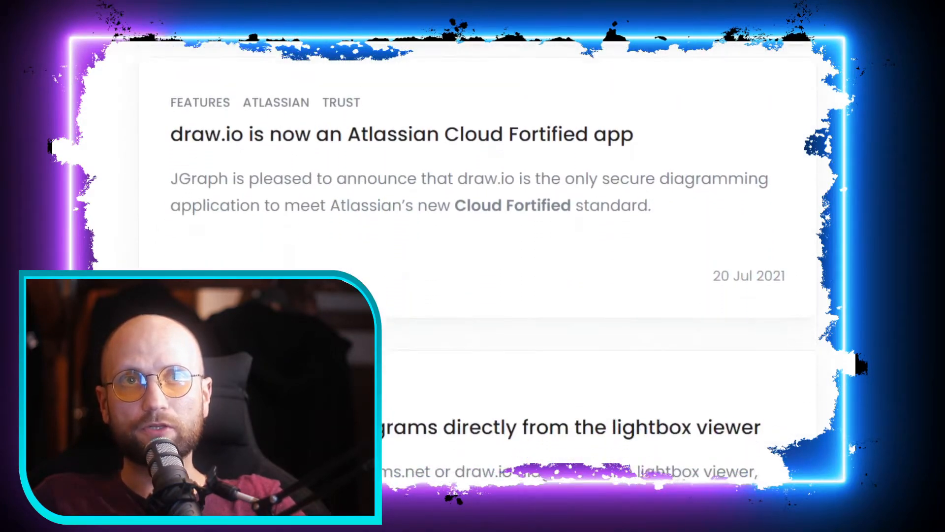
scroll(477, 247, "down", 8)
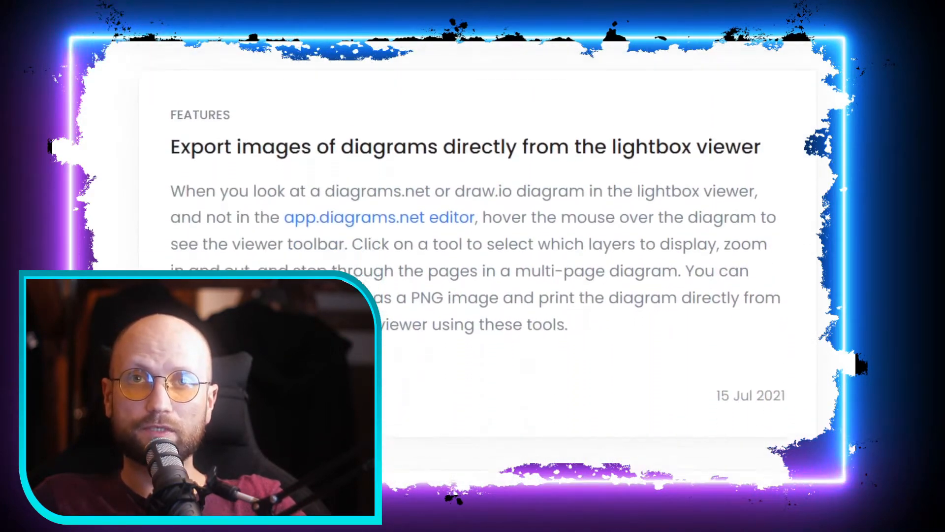
scroll(477, 246, "down", 8)
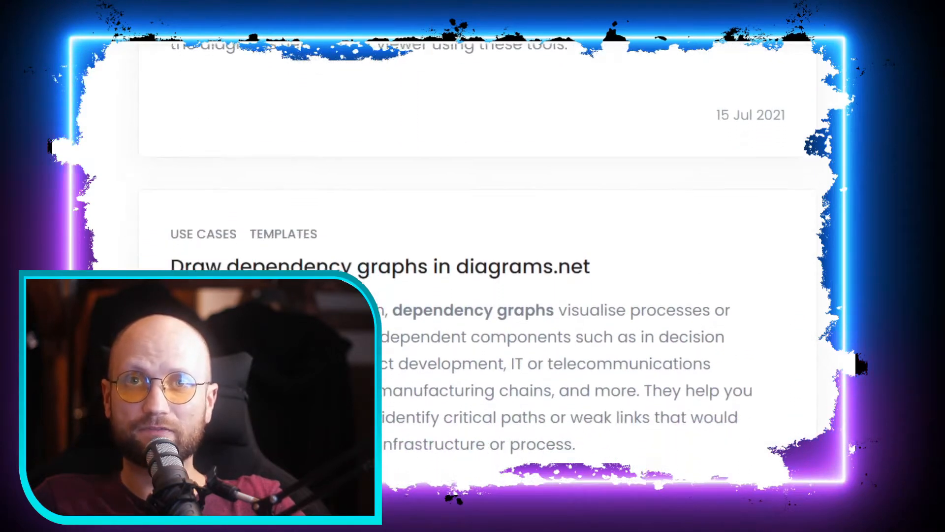
scroll(478, 247, "down", 8)
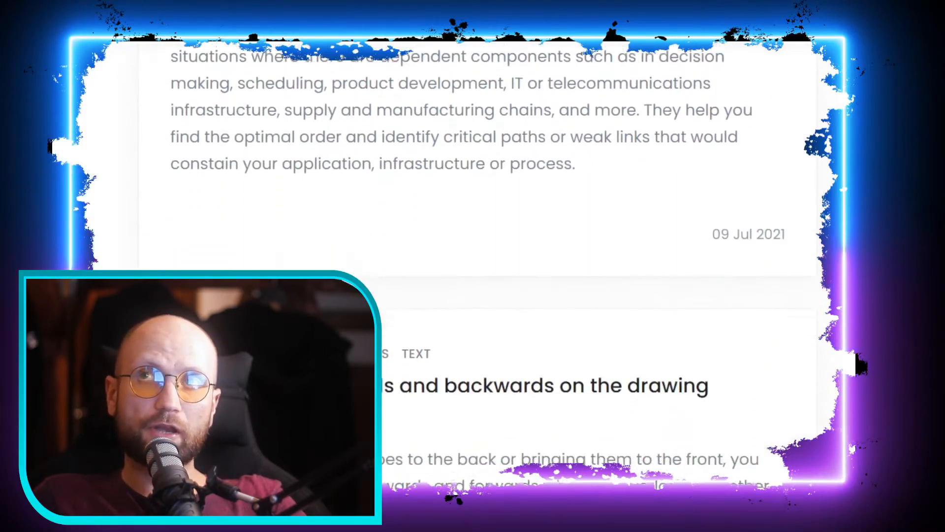
scroll(477, 246, "down", 6)
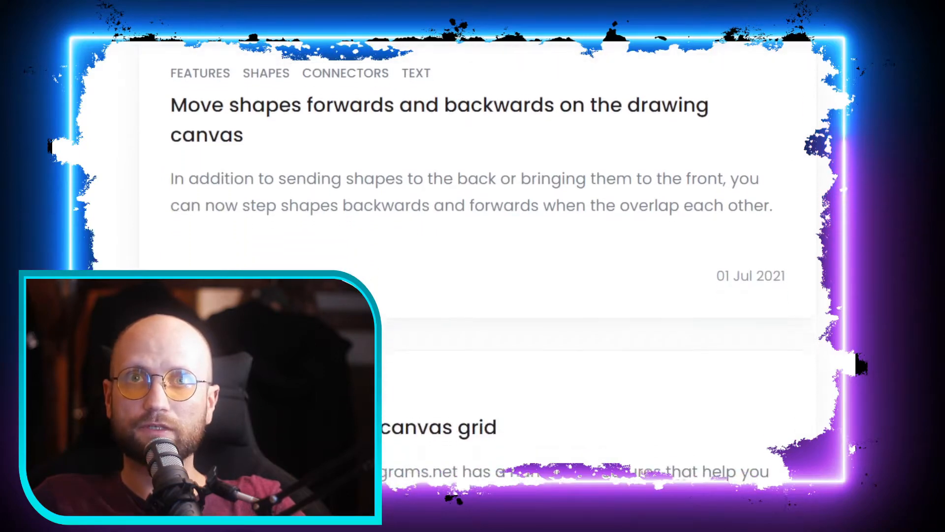
scroll(477, 247, "down", 6)
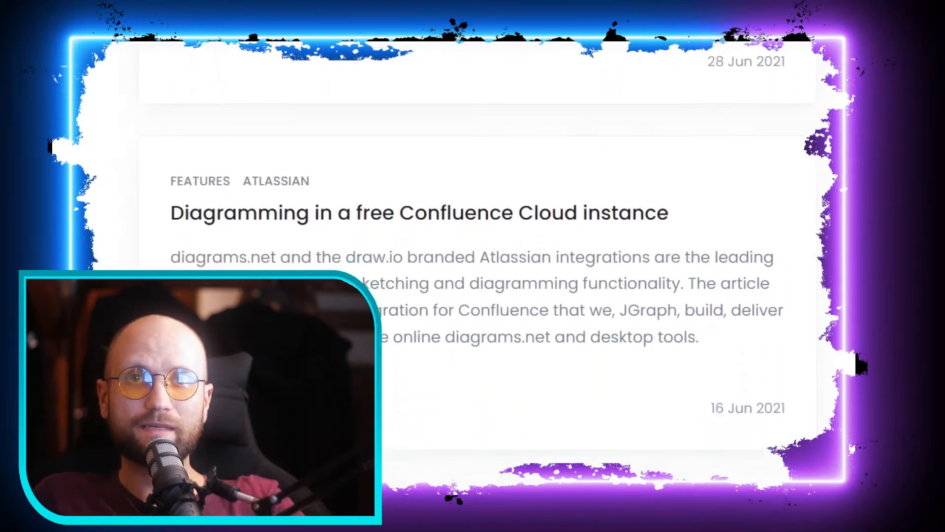
scroll(478, 246, "down", 2)
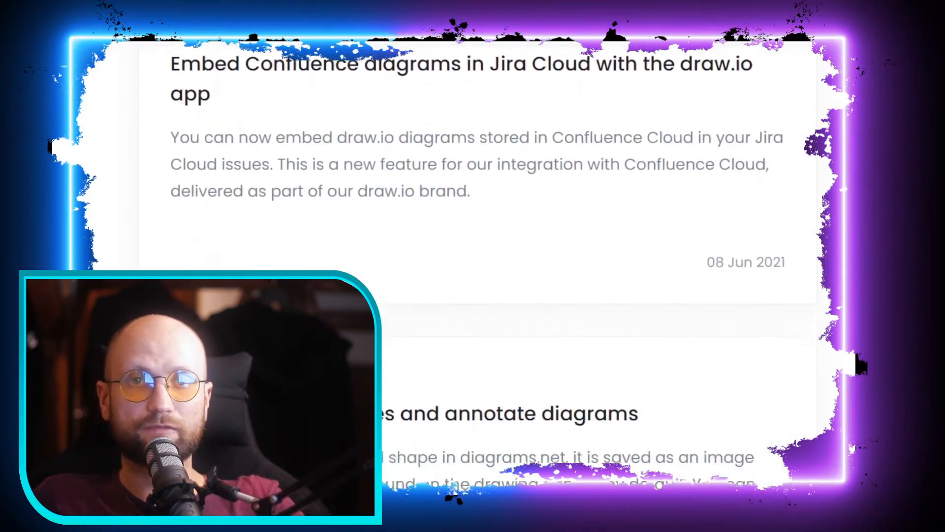
scroll(478, 246, "down", 2)
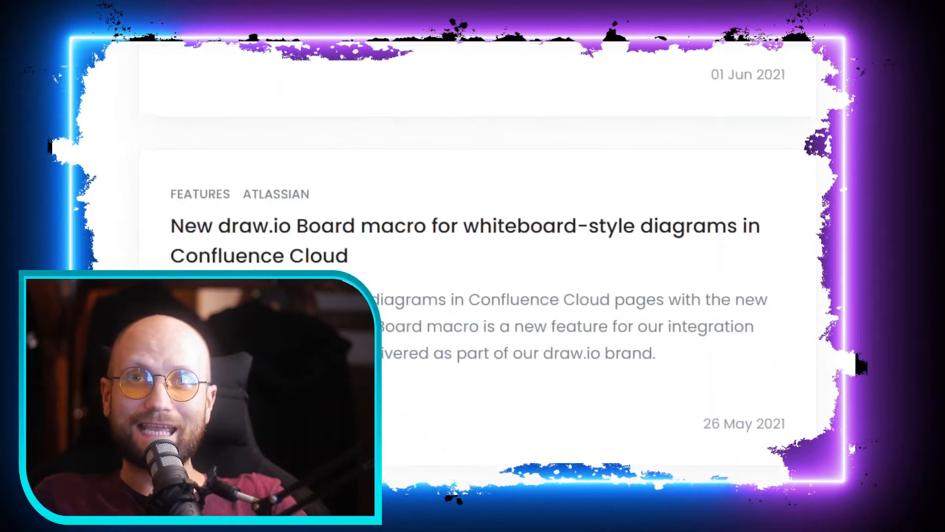
scroll(477, 246, "down", 8)
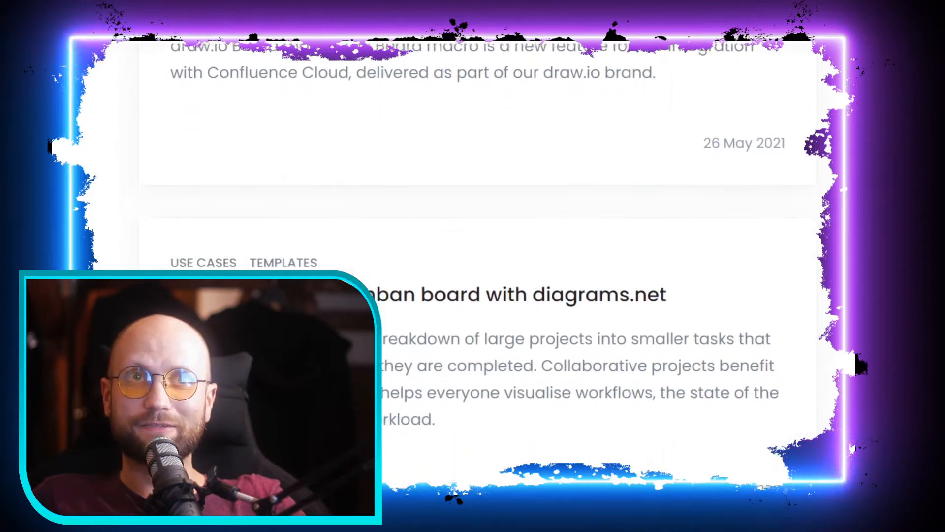
scroll(478, 246, "down", 8)
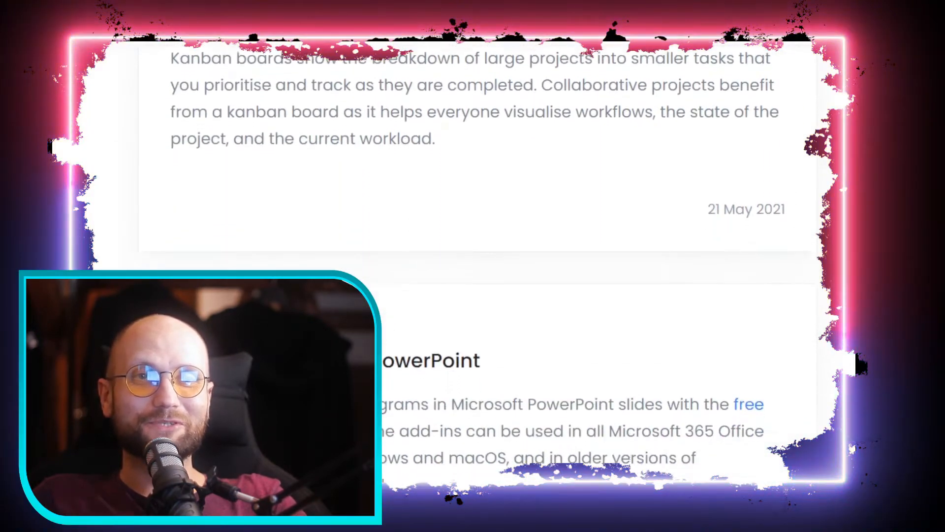
scroll(477, 246, "down", 8)
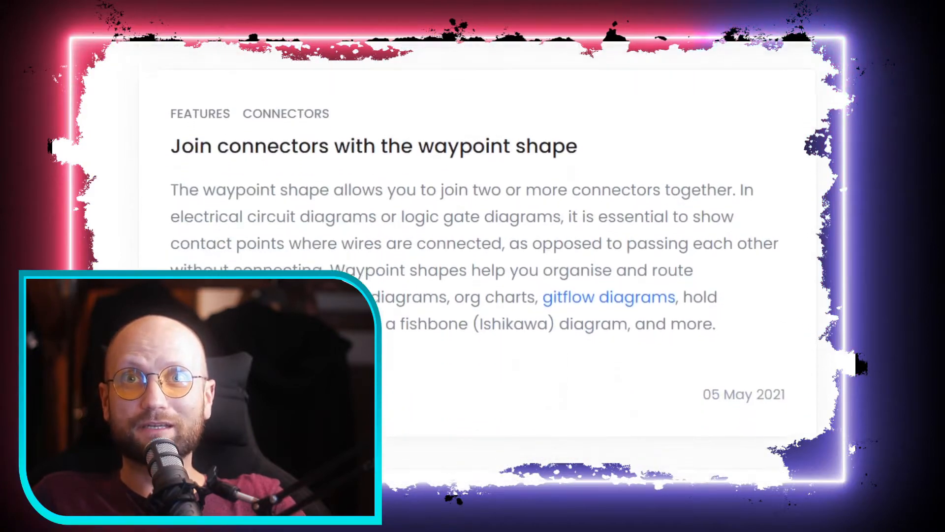
scroll(477, 246, "down", 6)
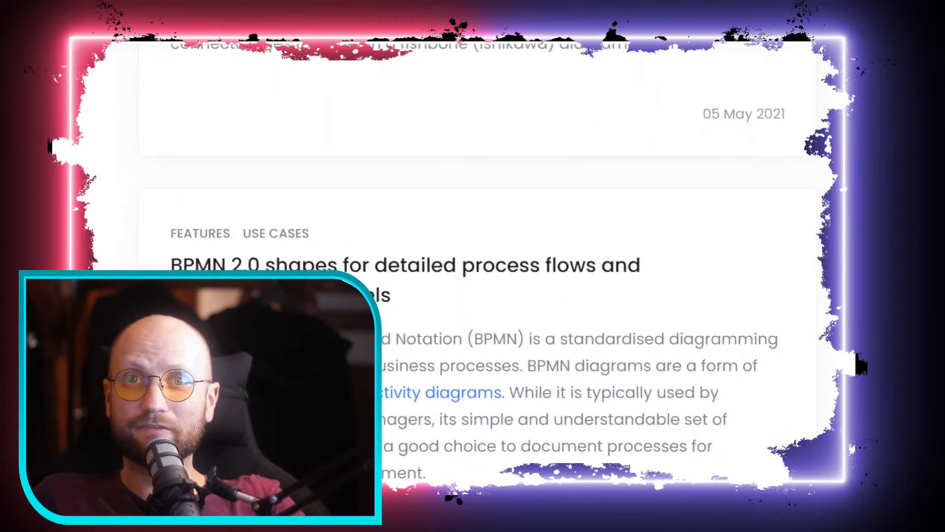
scroll(478, 247, "down", 6)
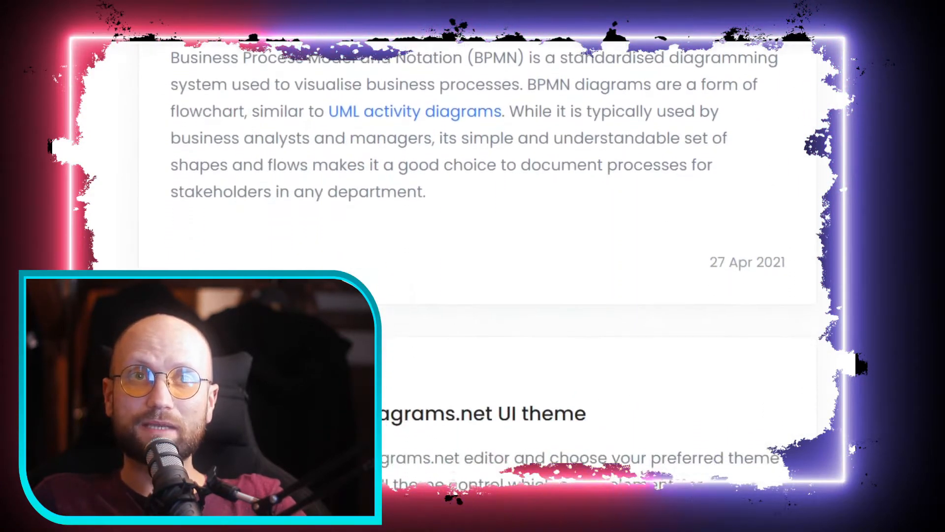
scroll(478, 246, "down", 8)
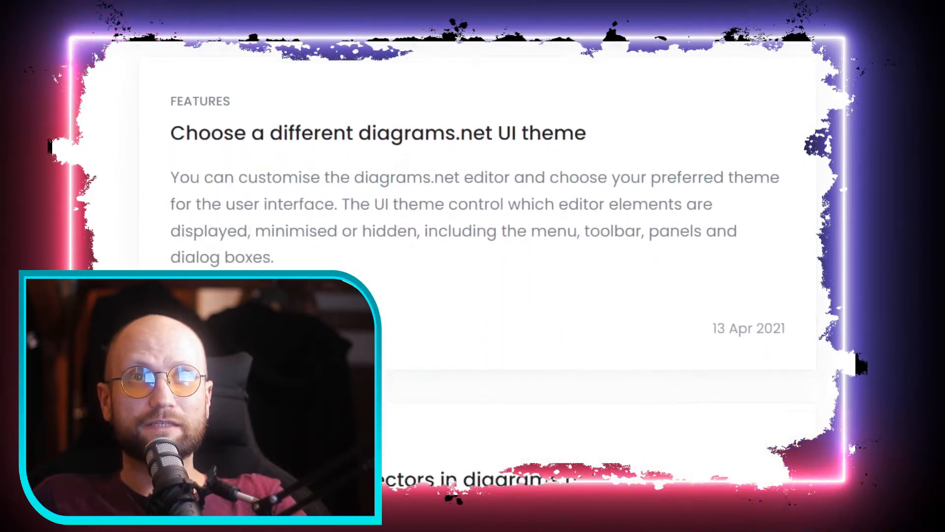
scroll(477, 246, "down", 8)
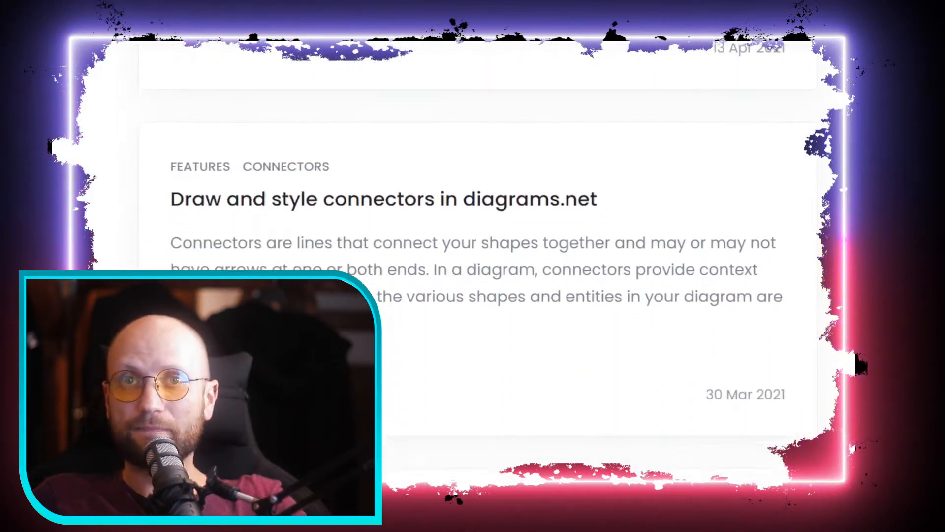
scroll(478, 246, "down", 2)
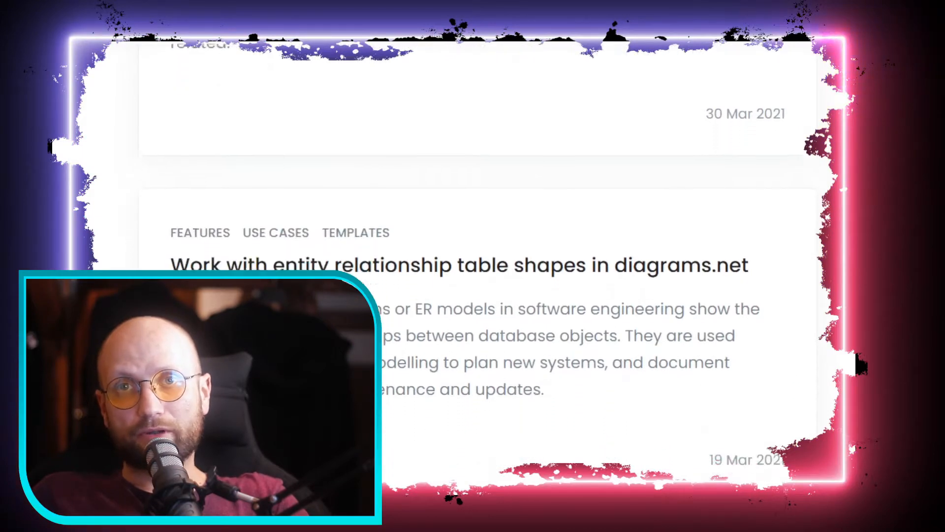
scroll(478, 246, "down", 8)
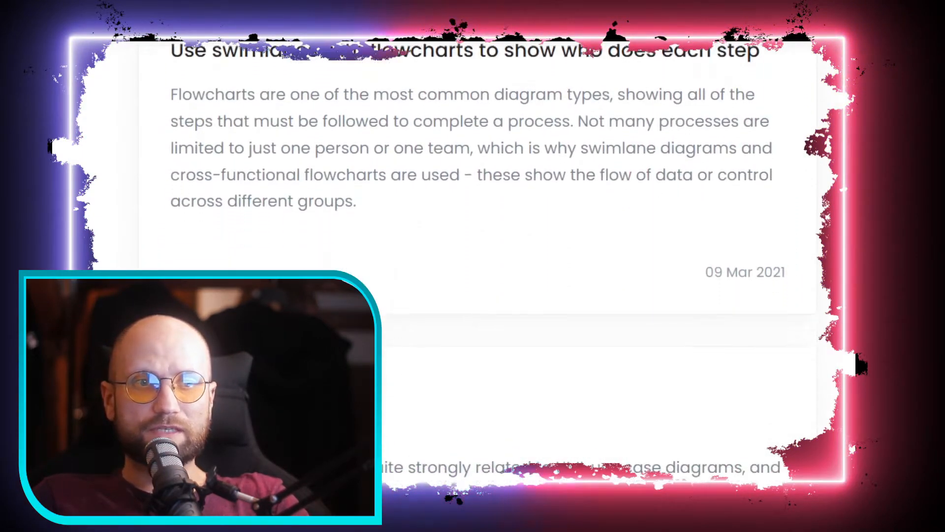
scroll(477, 247, "down", 4)
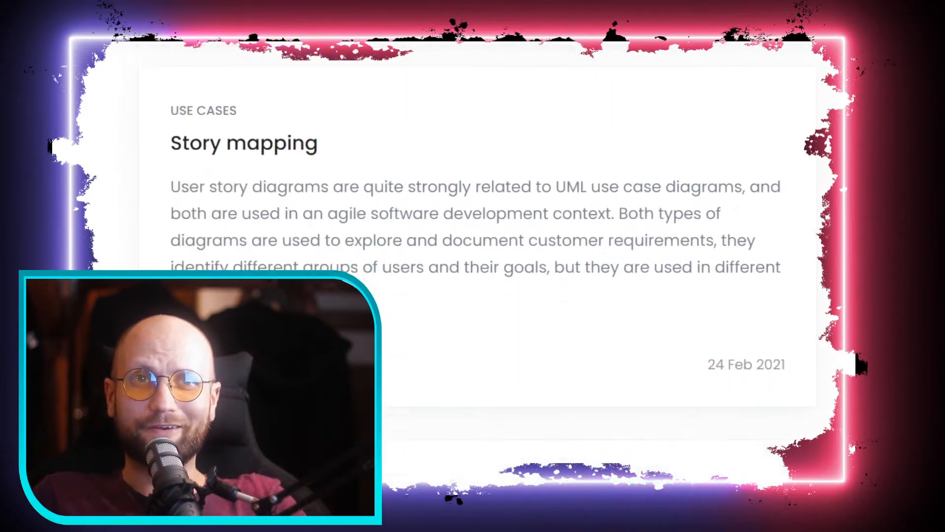
scroll(477, 246, "down", 8)
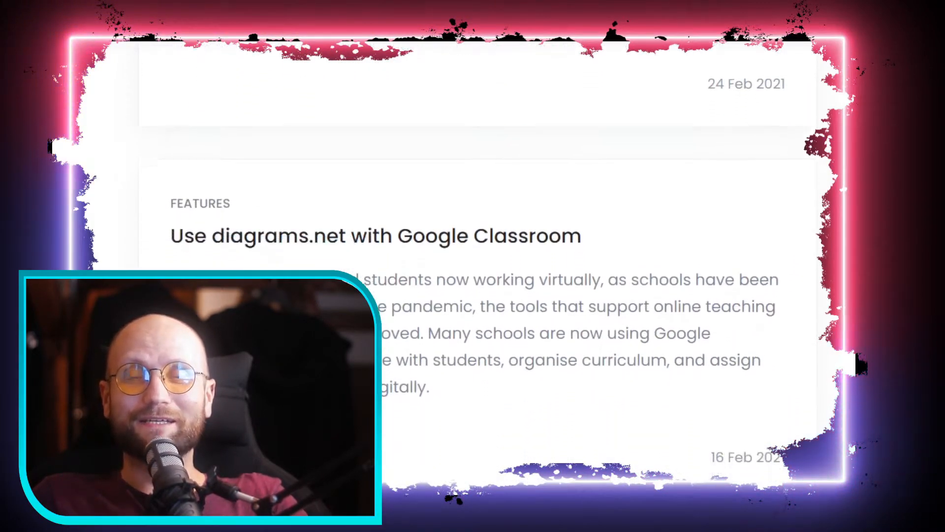
scroll(478, 247, "down", 6)
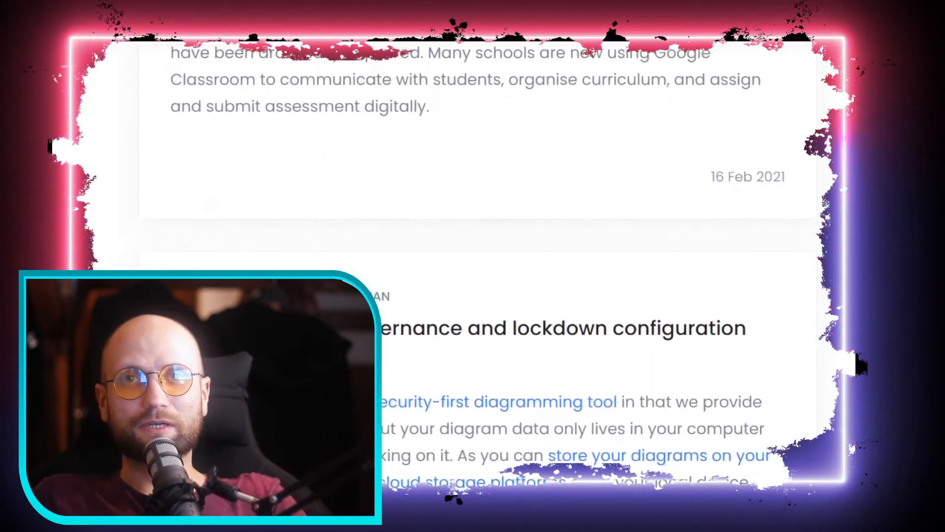
scroll(478, 246, "down", 4)
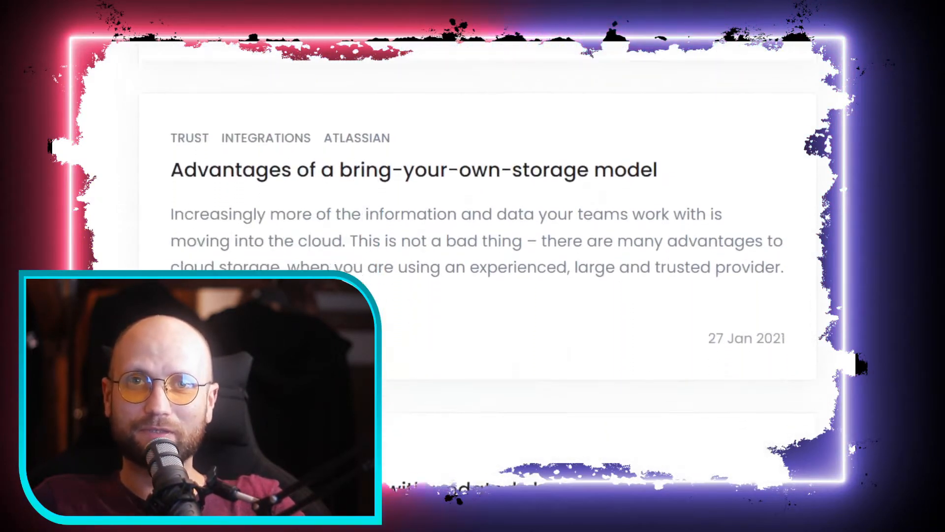
scroll(478, 247, "down", 2)
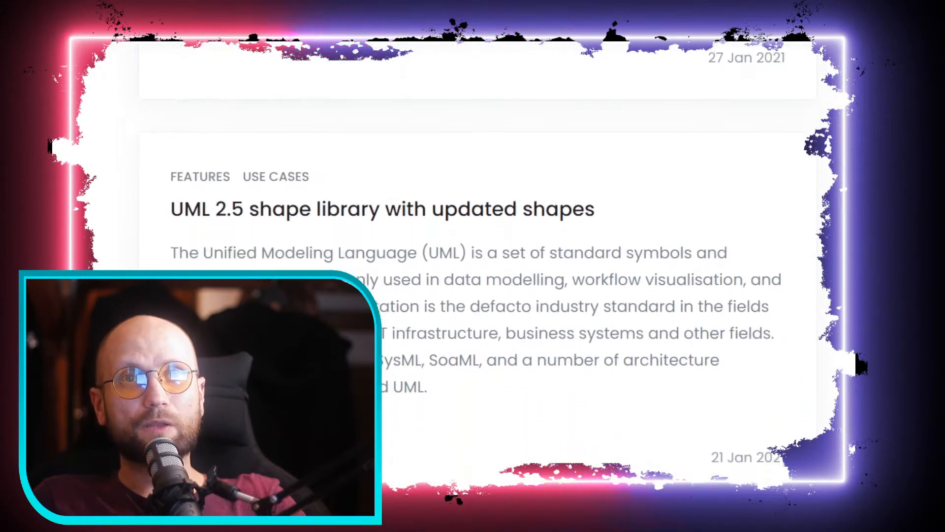
scroll(478, 247, "down", 8)
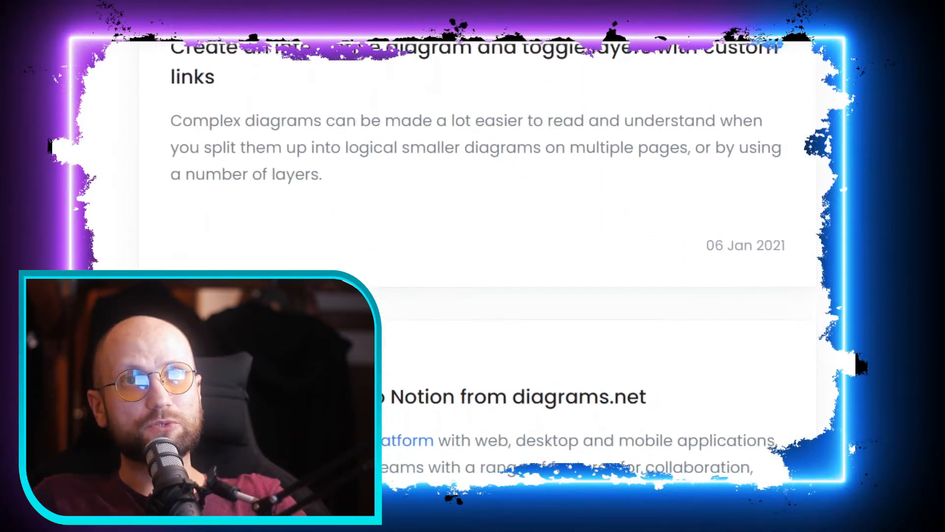
scroll(477, 246, "down", 2)
scroll(477, 246, "down", 2)
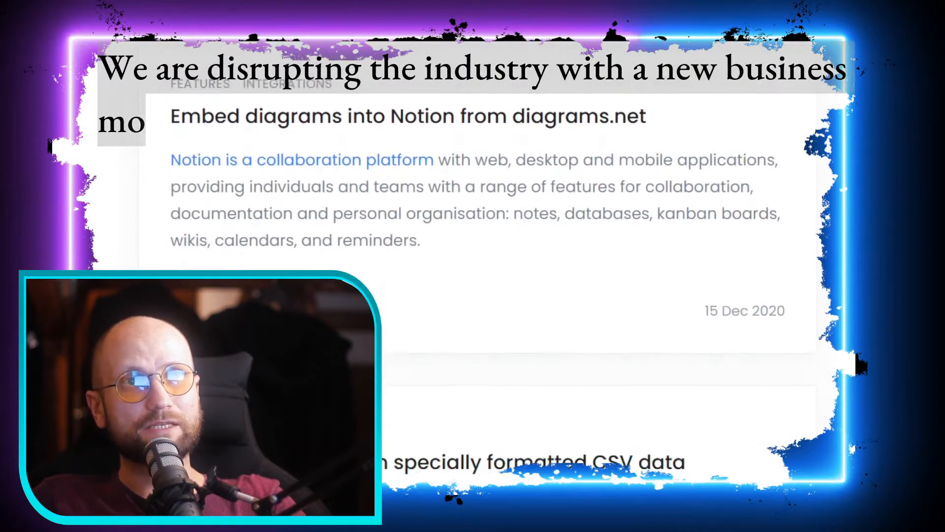
scroll(478, 247, "down", 2)
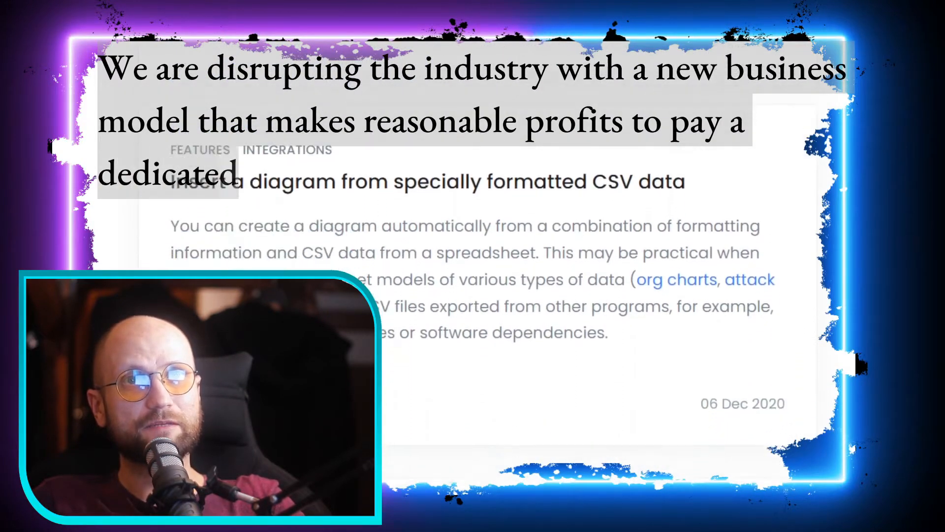
scroll(477, 247, "down", 4)
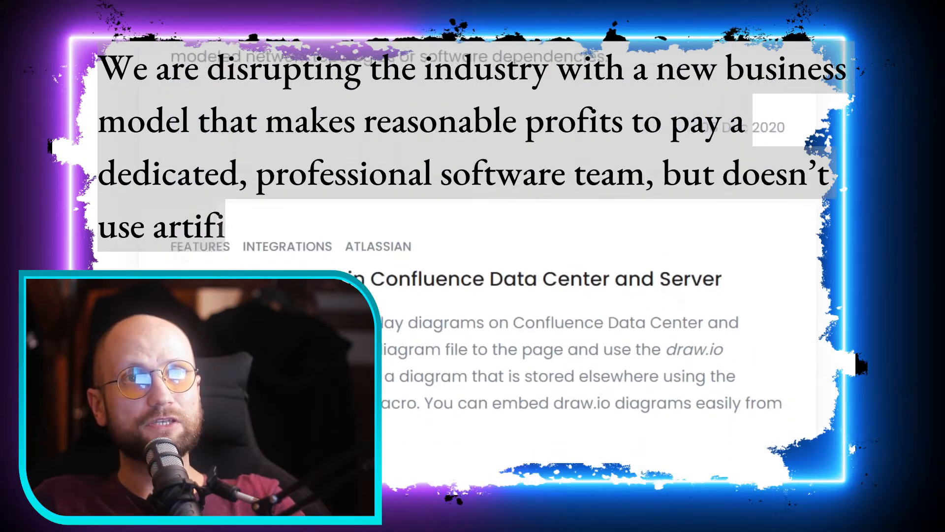
scroll(477, 246, "down", 4)
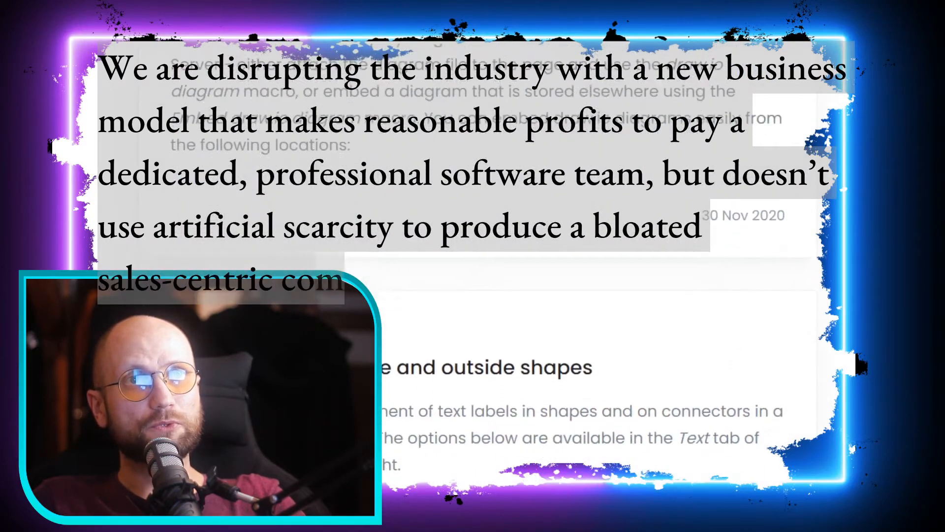
scroll(477, 246, "down", 4)
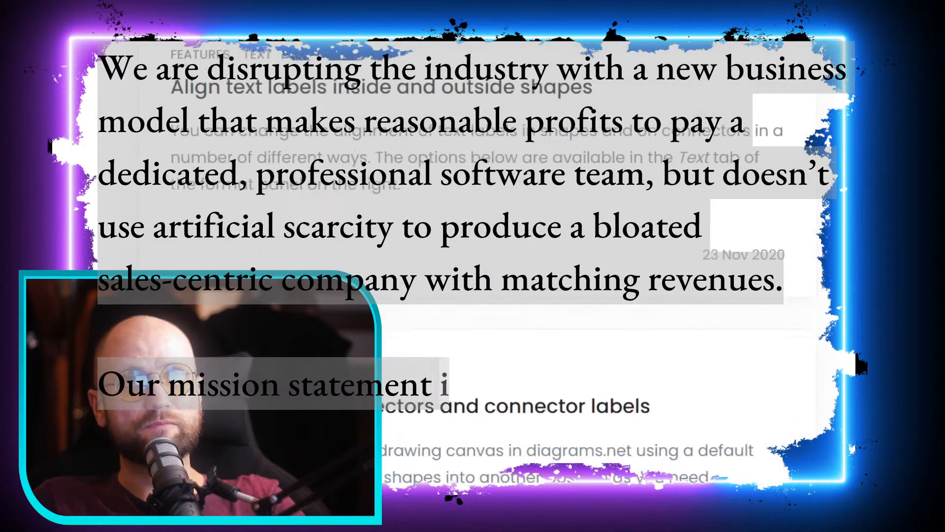
scroll(477, 246, "down", 8)
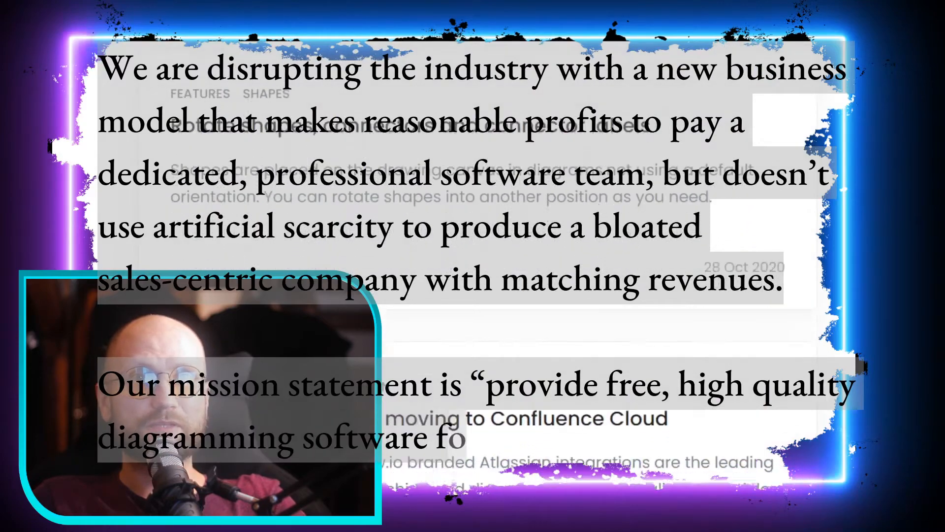
scroll(477, 246, "down", 8)
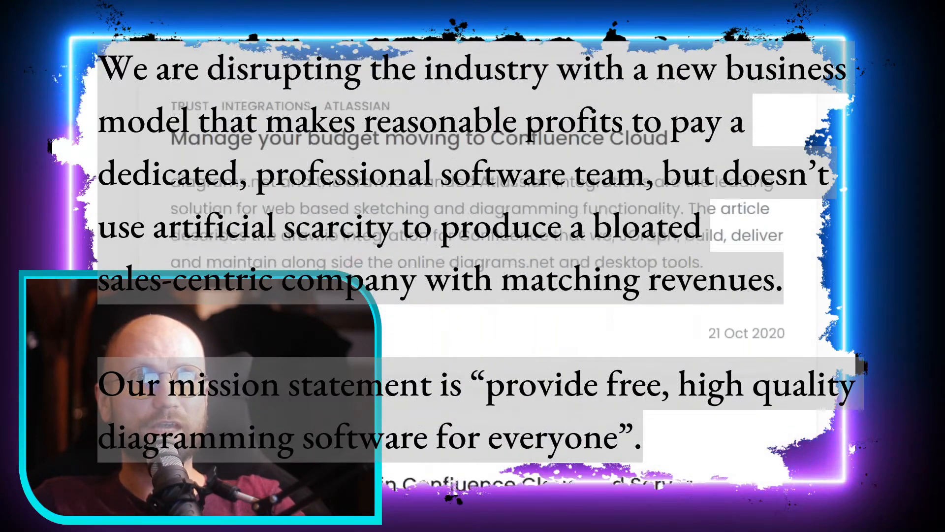
scroll(477, 246, "down", 8)
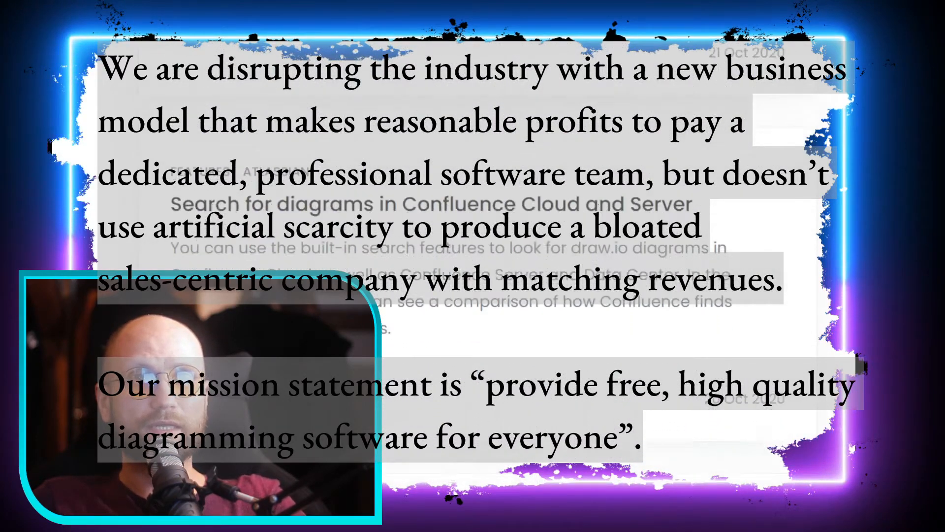
scroll(478, 246, "down", 8)
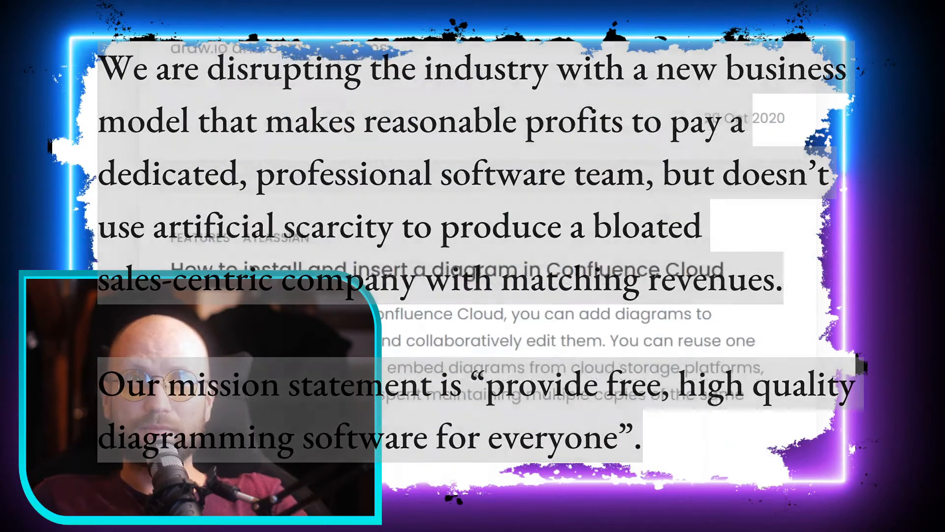
scroll(478, 246, "down", 8)
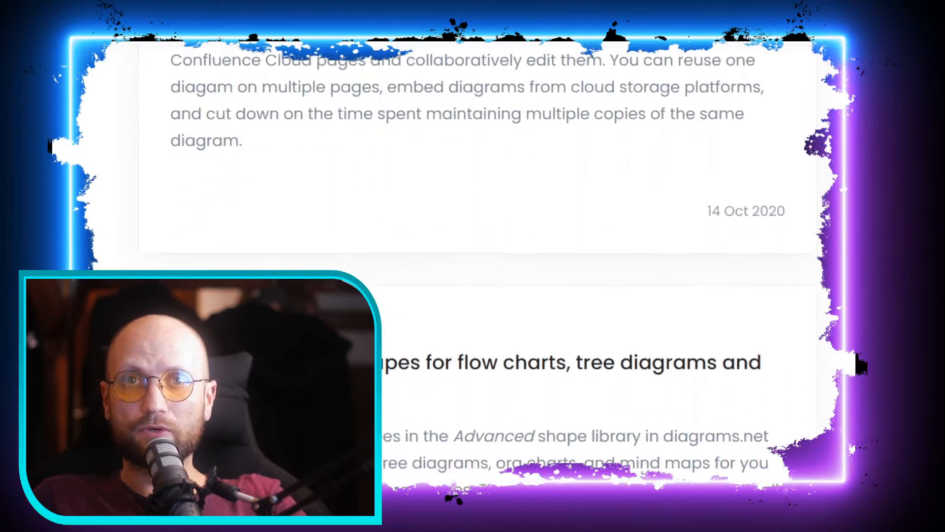
scroll(477, 246, "down", 2)
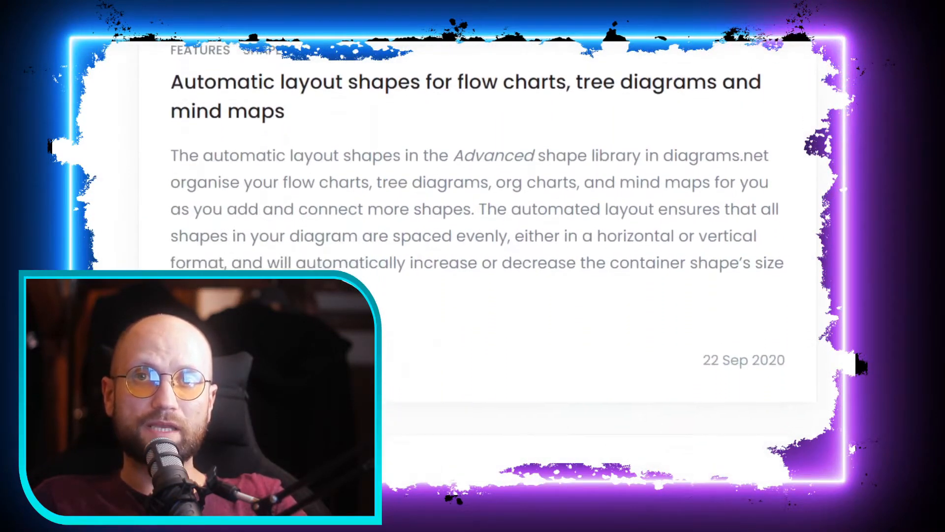
scroll(478, 246, "down", 4)
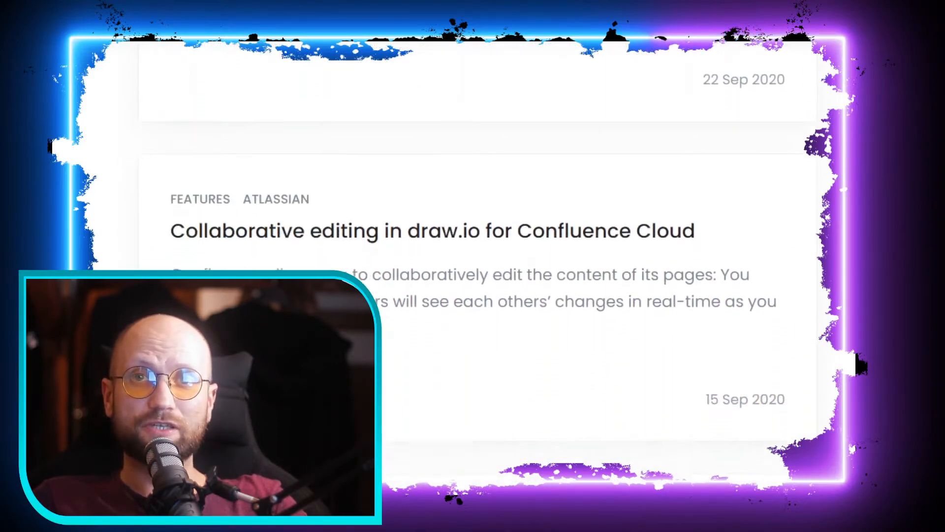
Browse the diagrams.net blog's post summaries on features, use cases, templates and integrations, from September 2020 back to March 2020
scroll(478, 246, "down", 6)
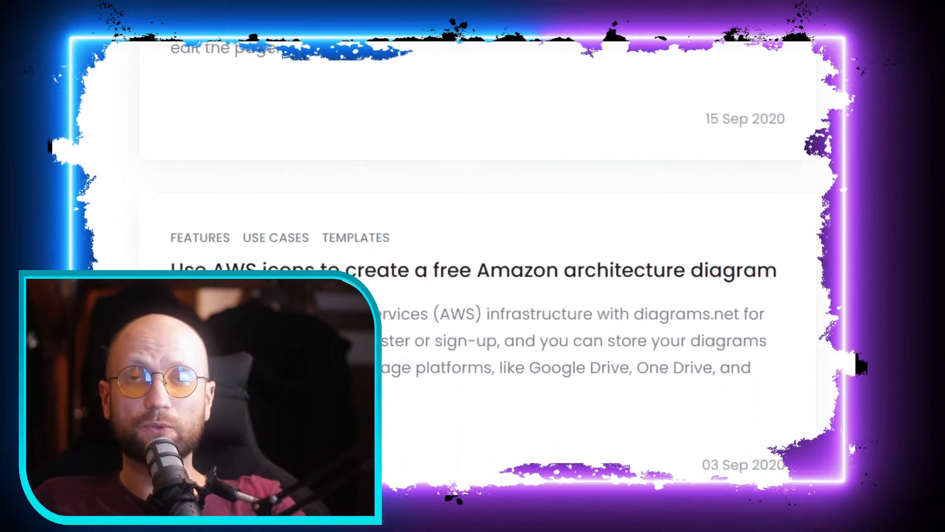
scroll(477, 246, "down", 4)
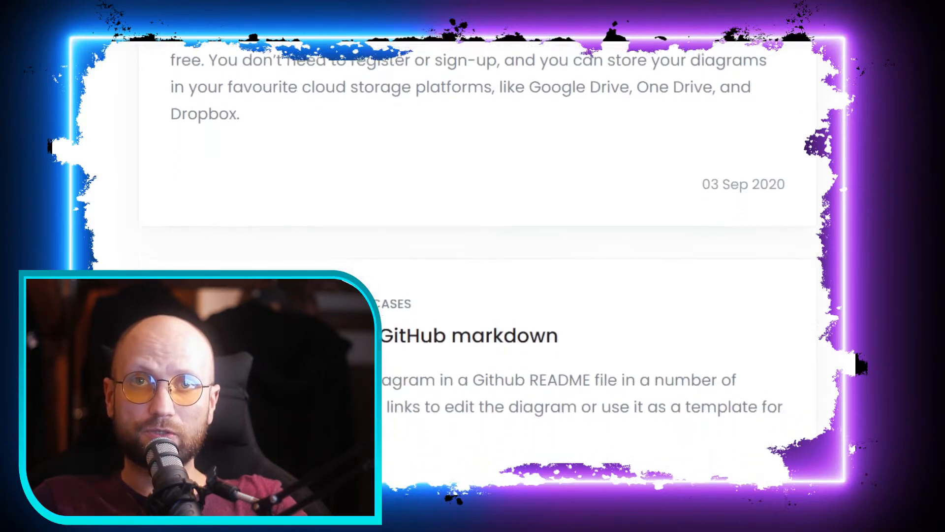
scroll(478, 246, "down", 4)
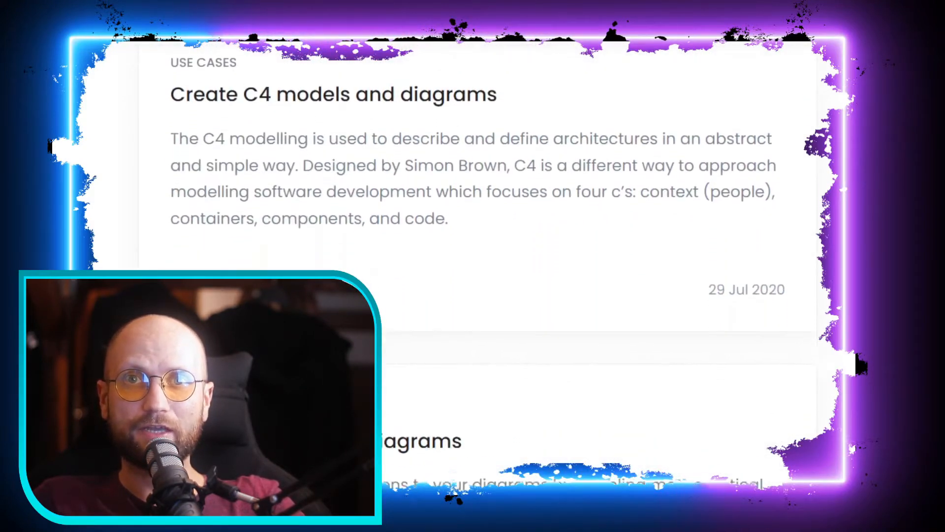
scroll(478, 246, "down", 2)
scroll(477, 246, "down", 8)
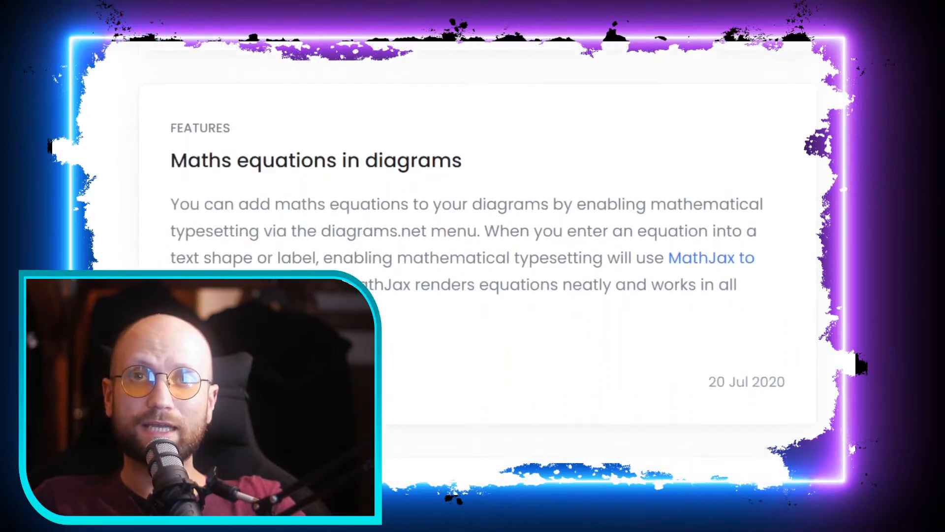
scroll(477, 247, "down", 8)
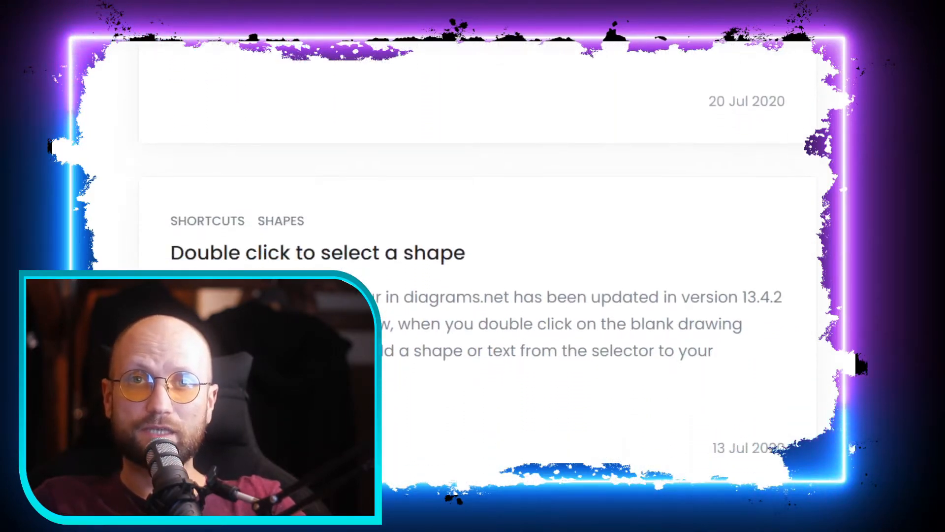
scroll(478, 246, "down", 8)
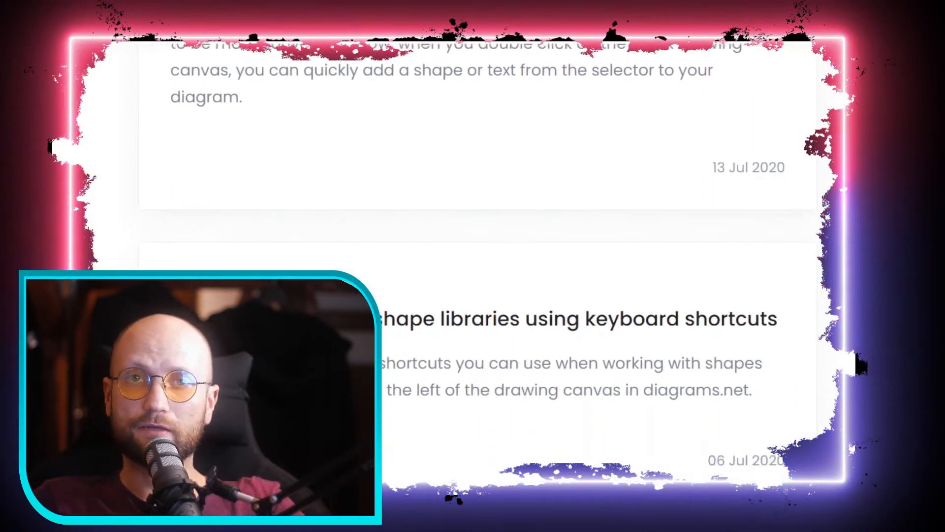
scroll(477, 246, "down", 2)
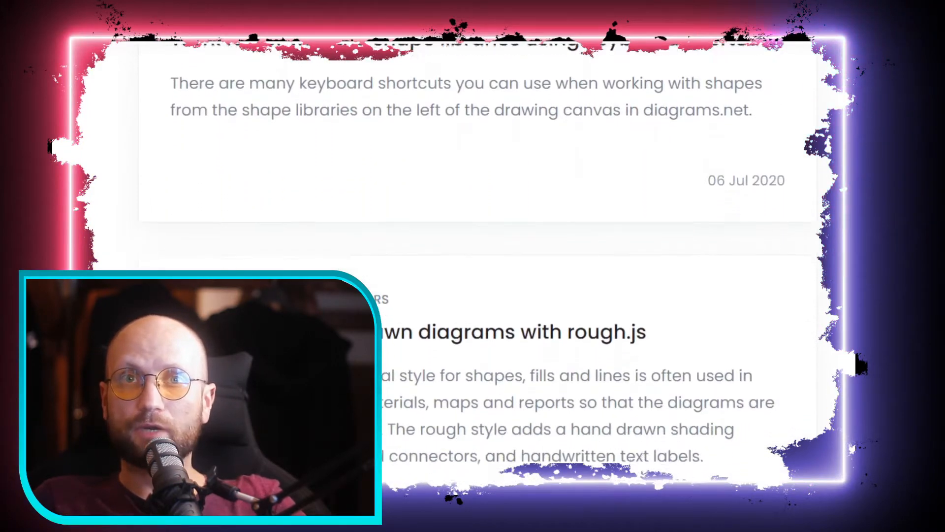
scroll(477, 246, "down", 6)
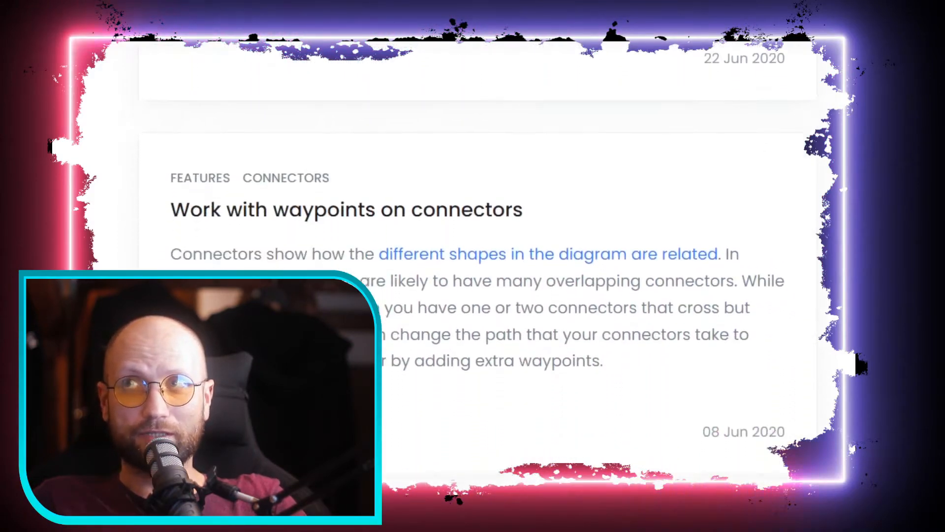
scroll(477, 246, "down", 8)
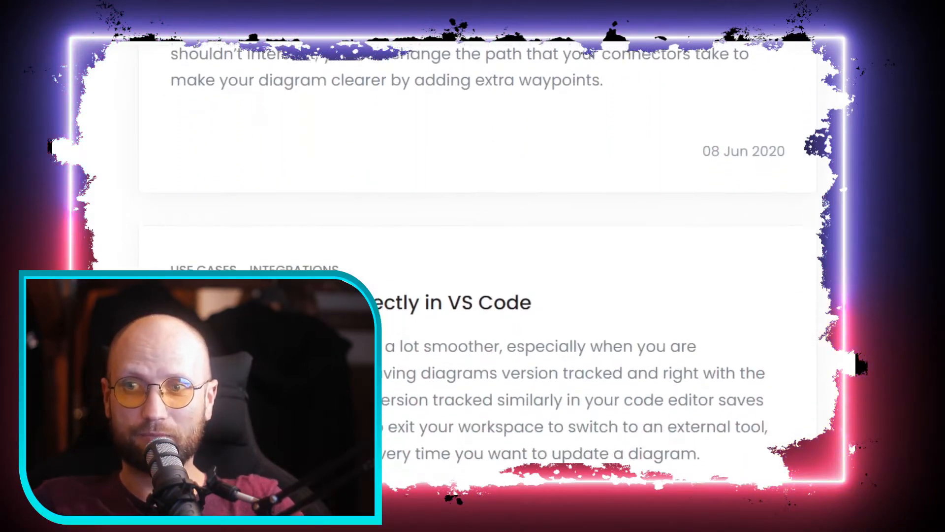
scroll(477, 246, "down", 8)
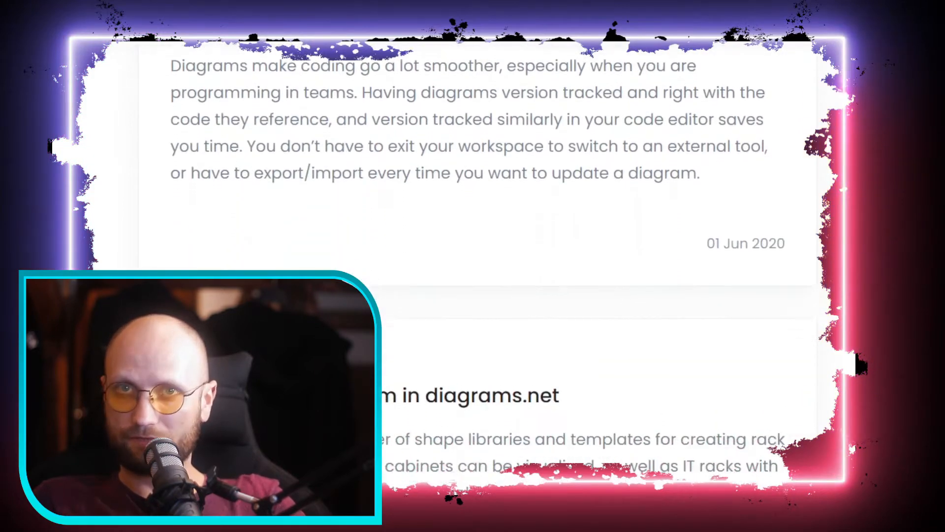
scroll(477, 246, "down", 4)
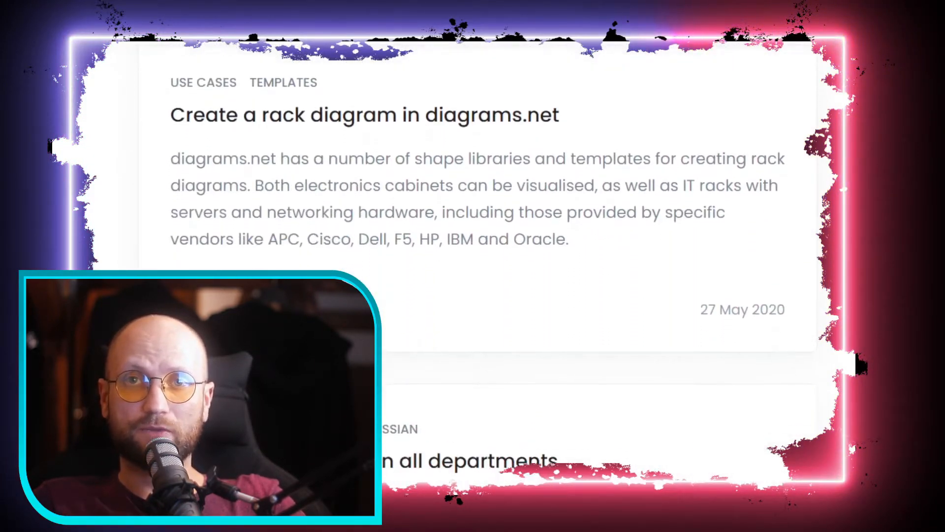
scroll(477, 246, "down", 2)
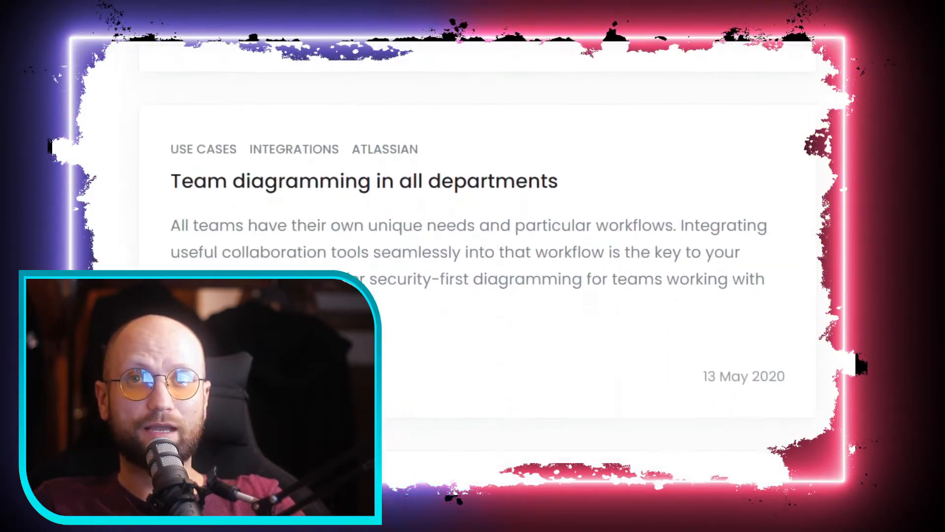
scroll(477, 246, "down", 2)
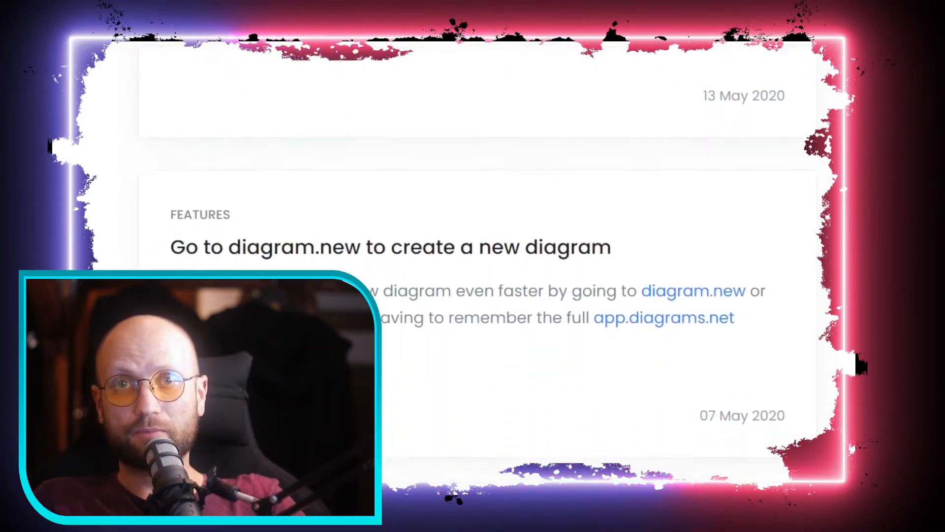
scroll(478, 246, "down", 2)
scroll(477, 246, "down", 8)
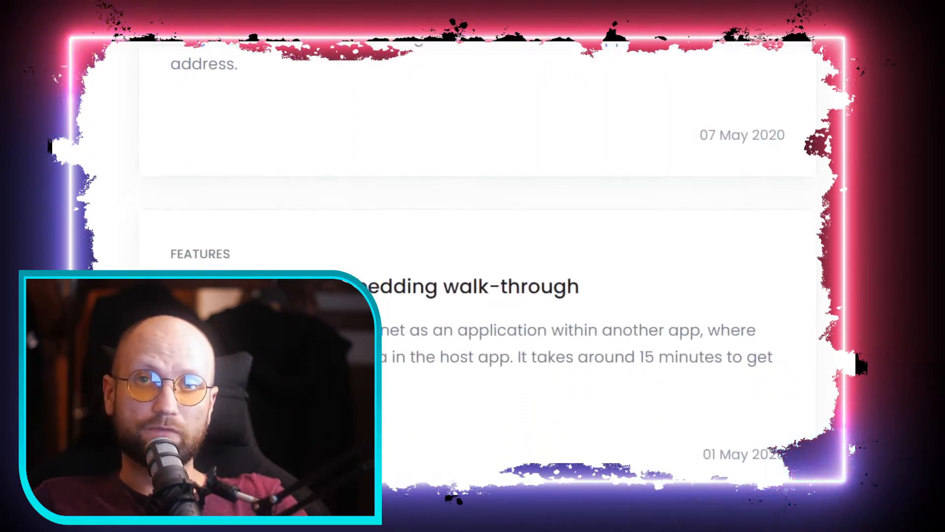
scroll(477, 246, "down", 8)
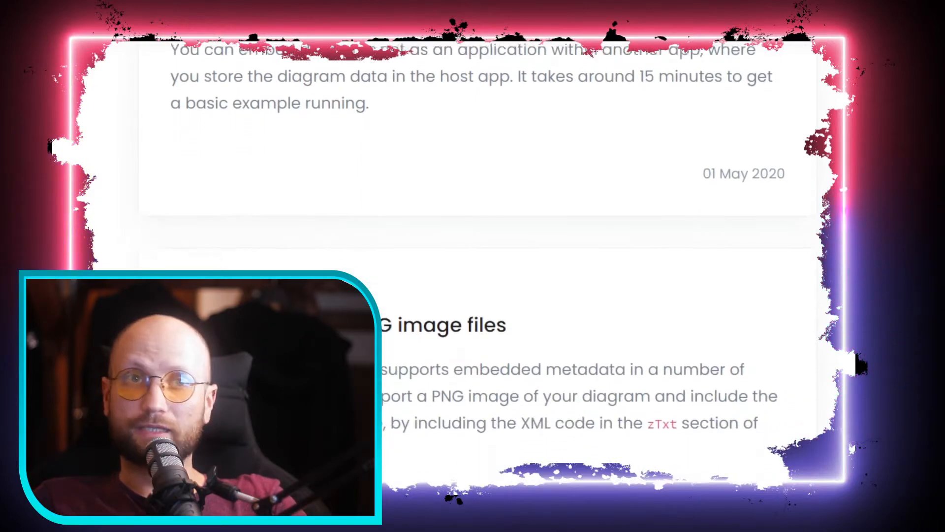
scroll(478, 246, "down", 8)
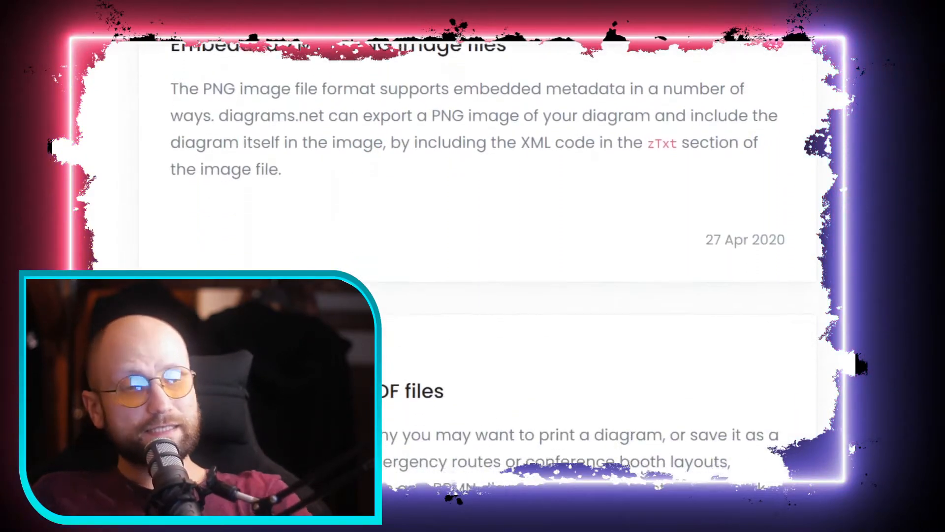
scroll(478, 246, "down", 8)
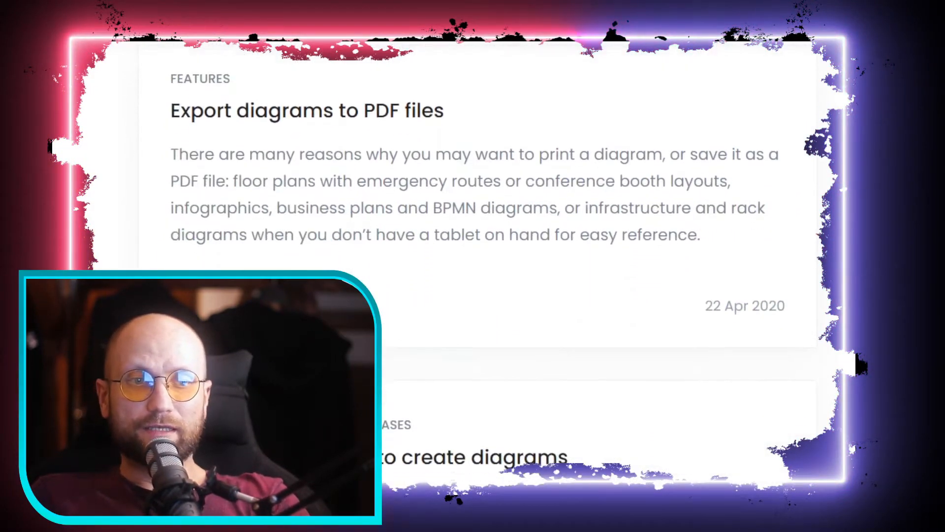
scroll(478, 247, "down", 8)
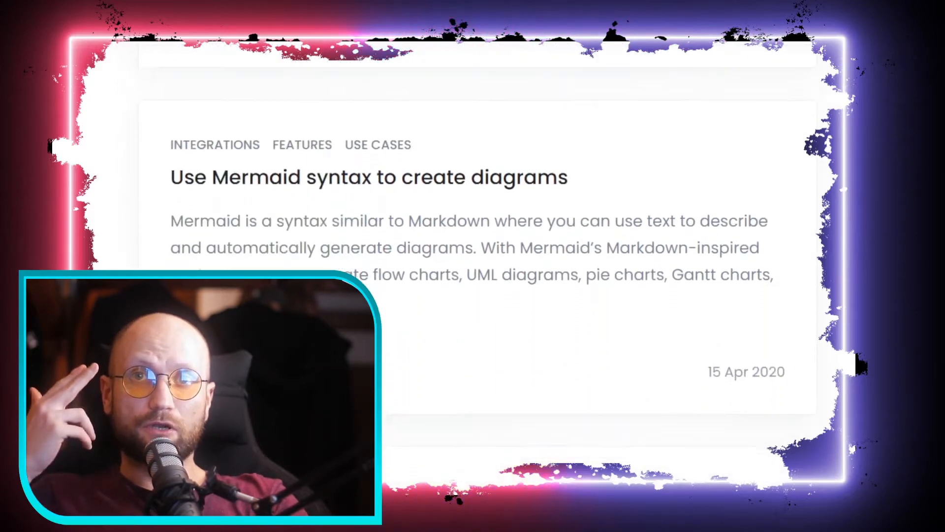
scroll(477, 246, "down", 8)
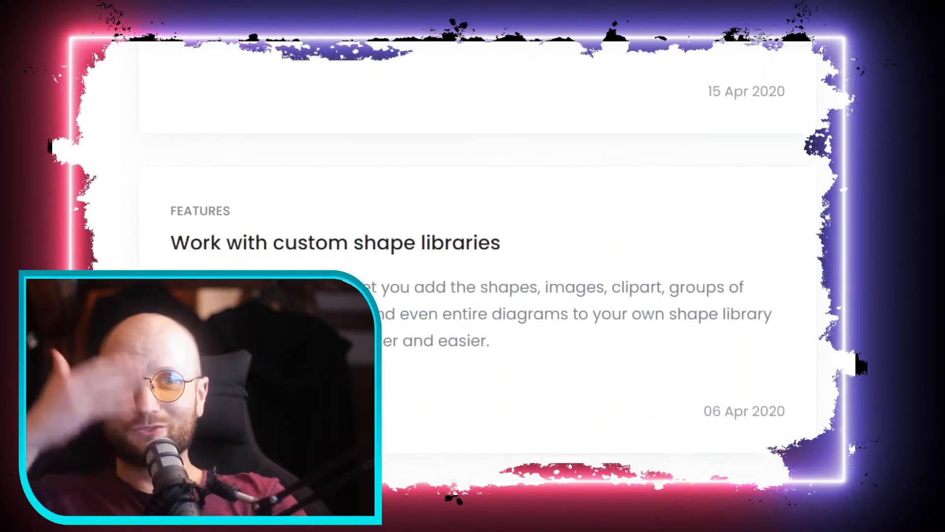
scroll(478, 246, "down", 8)
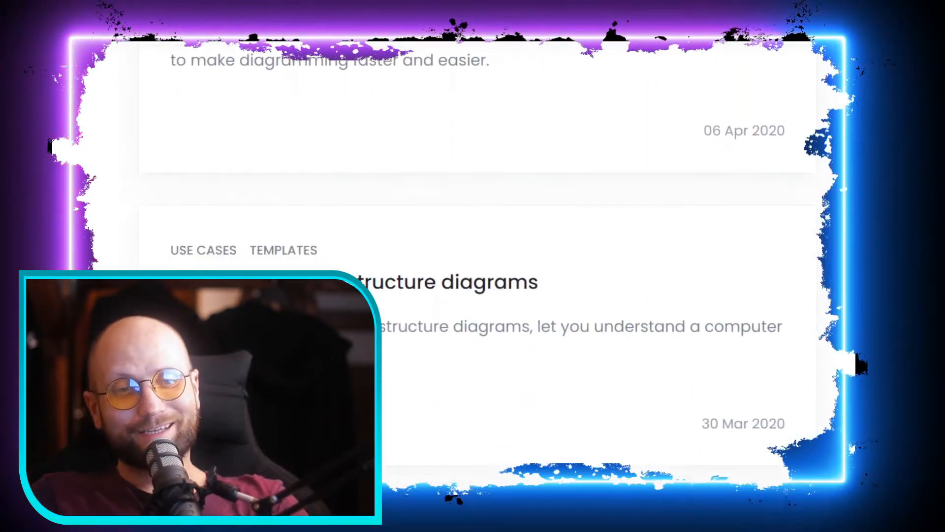
scroll(478, 246, "down", 8)
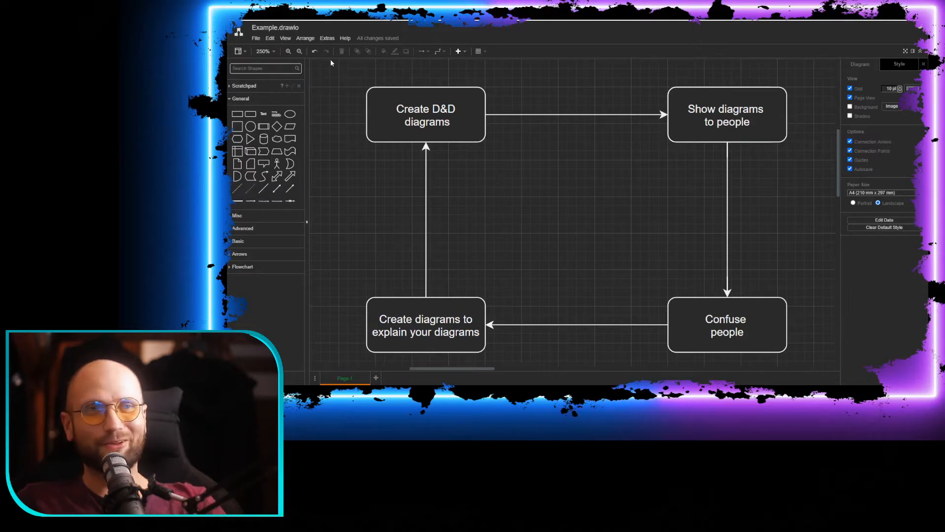
left_click_drag(338, 105, 336, 100)
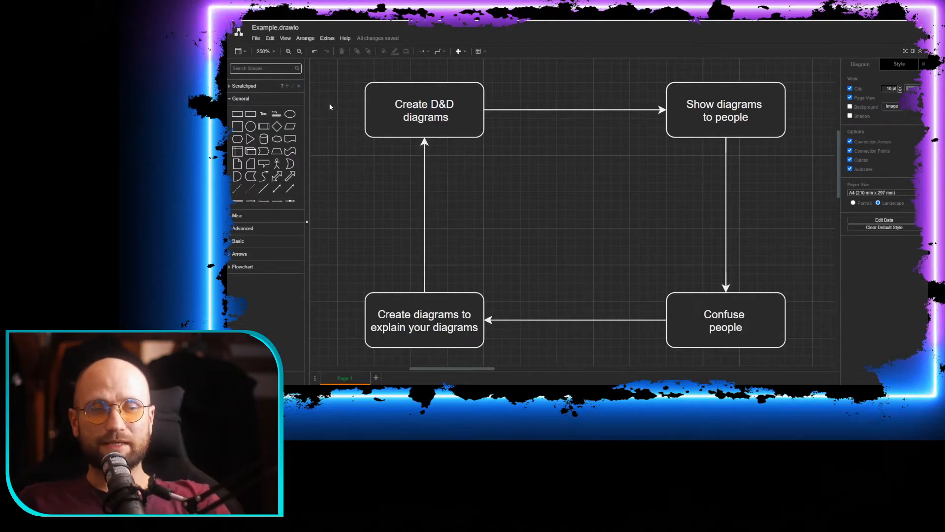
left_click(269, 40)
mouse_move(345, 38)
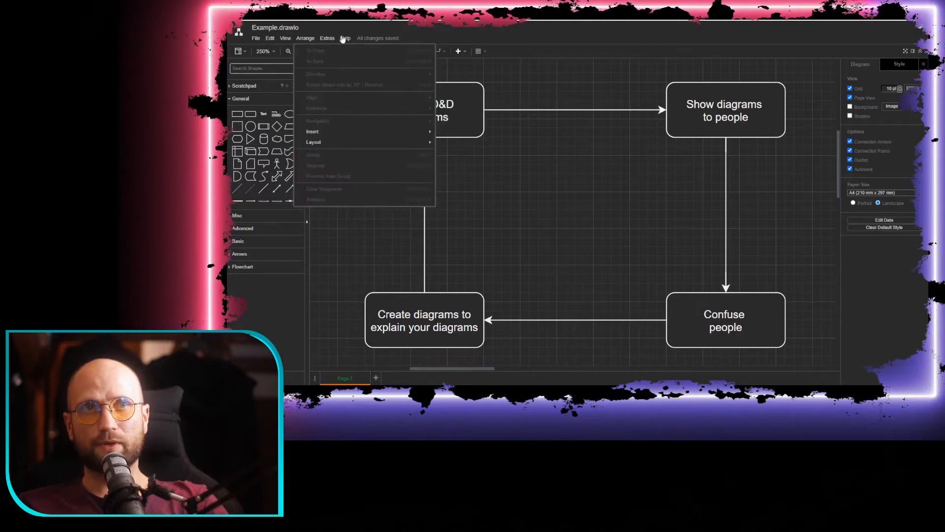
left_click(326, 39)
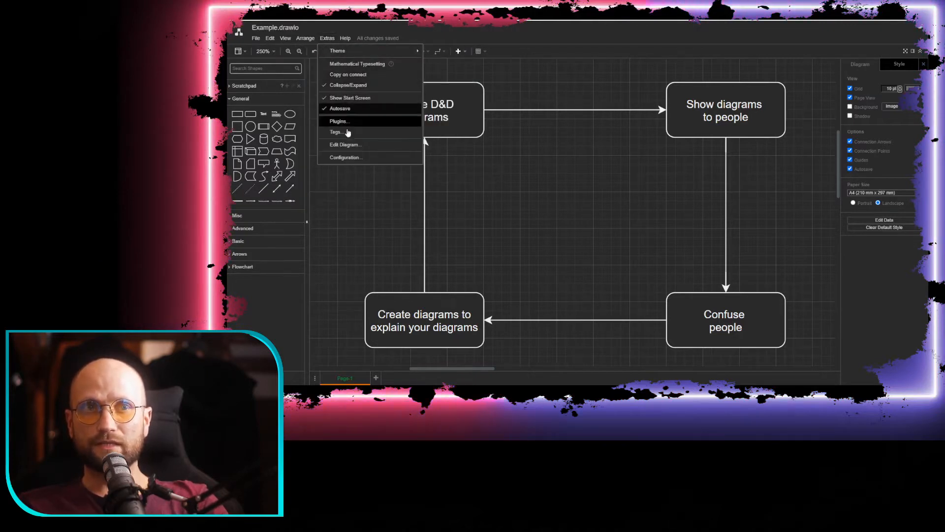
left_click(480, 176)
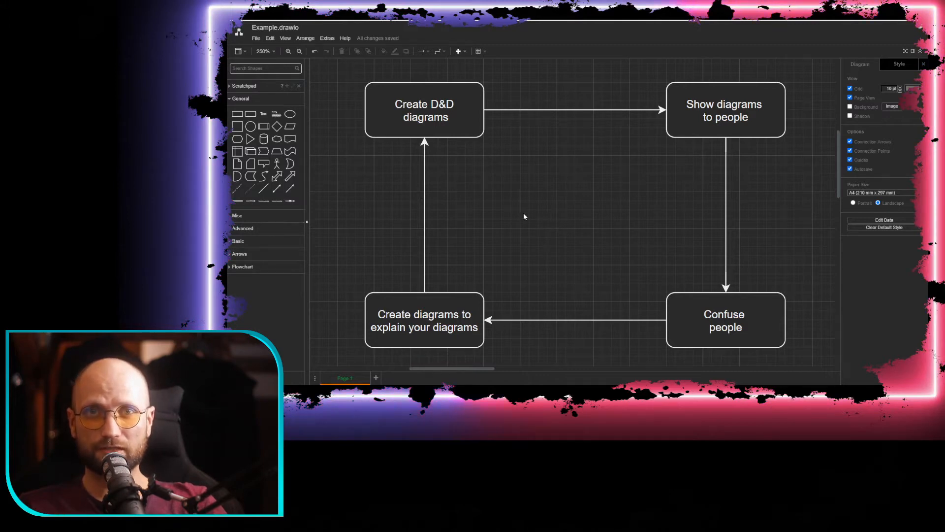
Add a rounded rectangle on the empty canvas area below the existing four-box cycle and move it up and to the left
left_click_drag(518, 212, 512, 197)
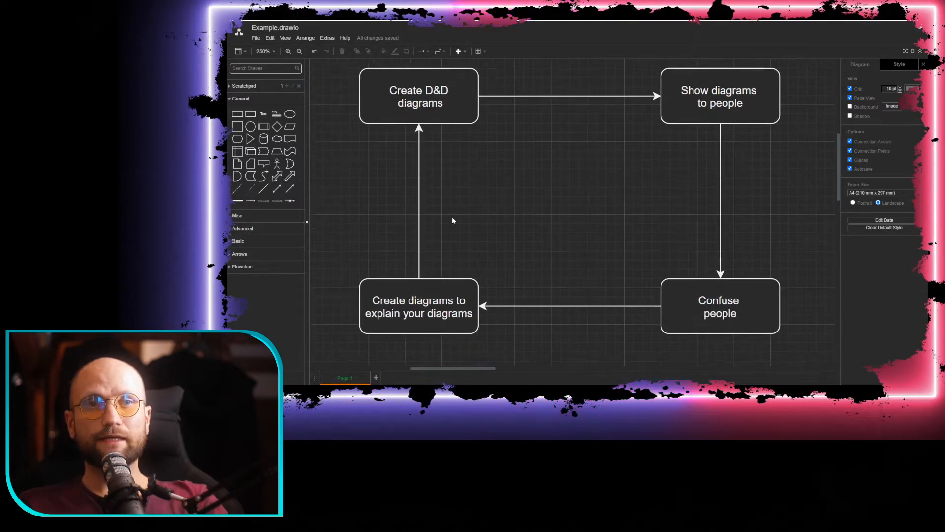
left_click_drag(449, 221, 494, 148)
scroll(494, 149, "down", 5)
left_click(250, 113)
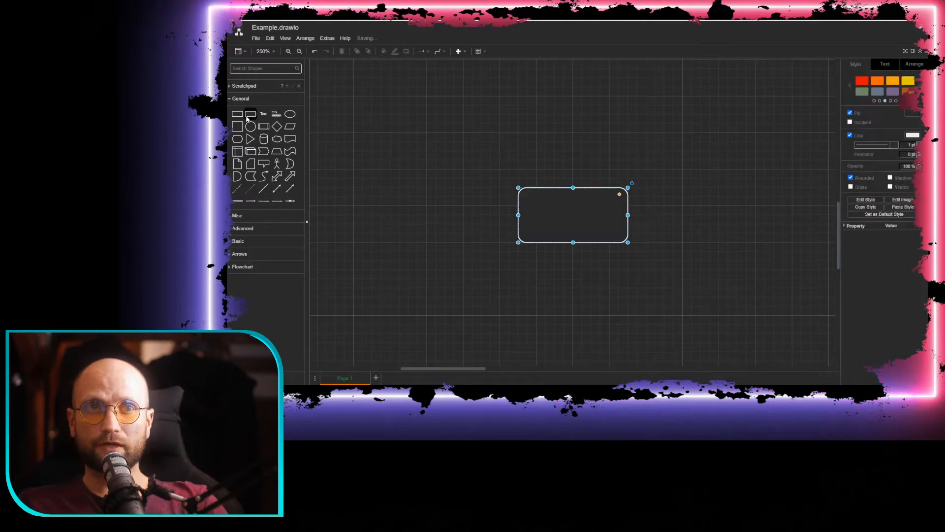
left_click_drag(553, 199, 497, 116)
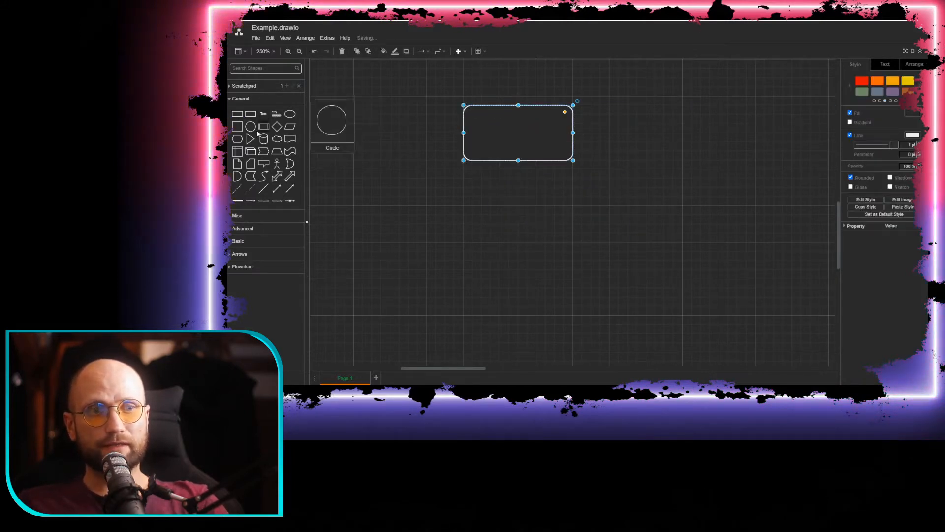
Try out a connector with source, middle and target labels below the rounded rectangle, and delete it
left_click(276, 200)
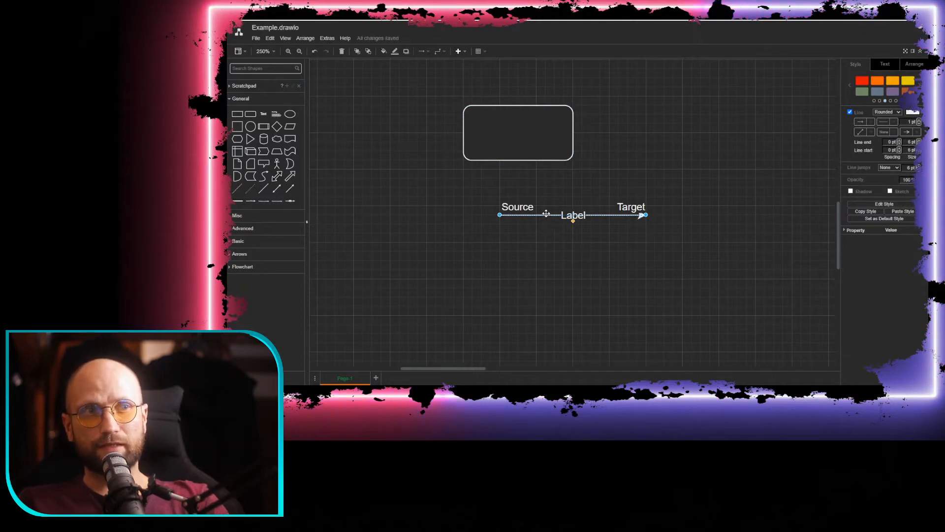
key("Delete")
Try out a Horizontal Tree Layout from the Advanced shapes below the rounded rectangle, delete it and collapse the Advanced library
scroll(253, 228, "down", 1)
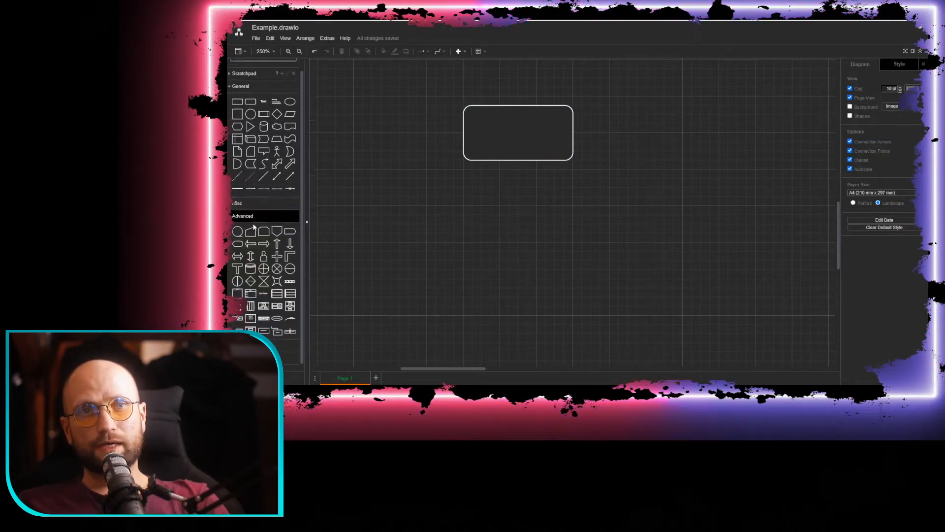
left_click(278, 301)
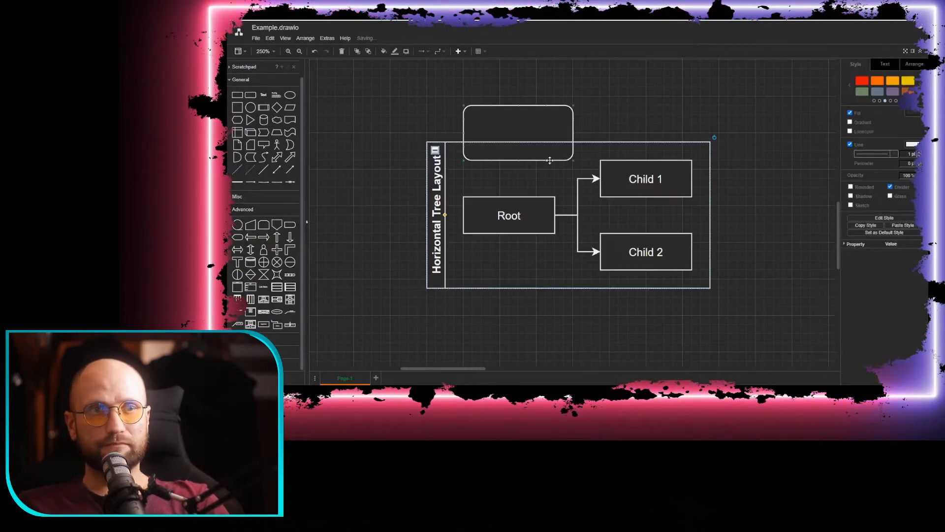
left_click_drag(448, 140, 414, 197)
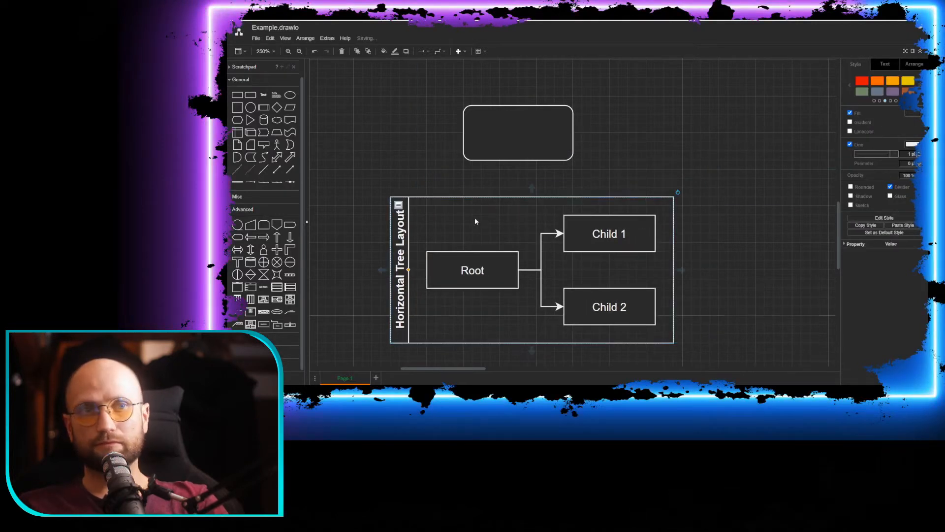
scroll(474, 218, "down", 3)
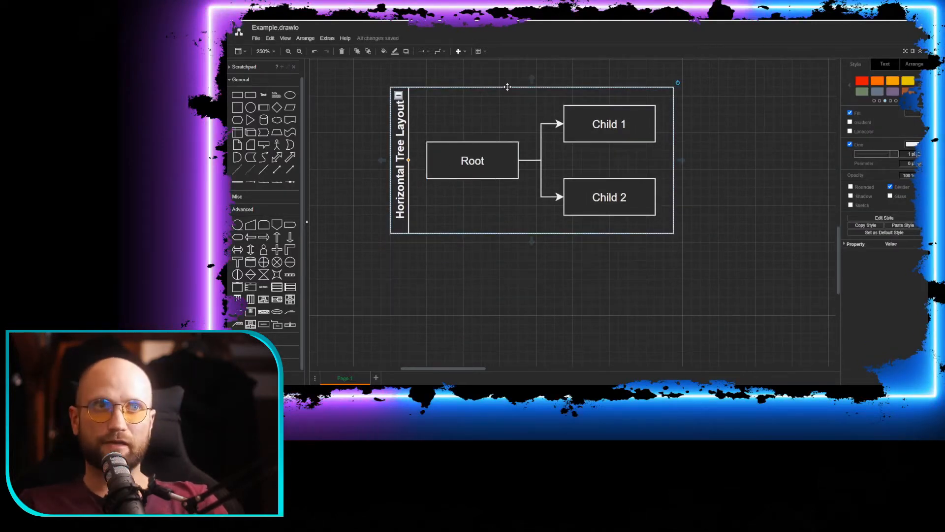
key("Delete")
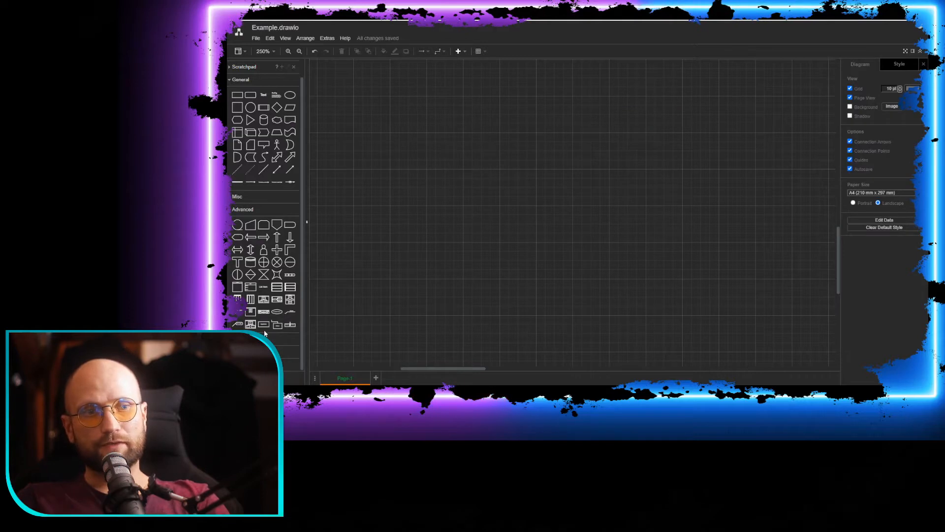
left_click(264, 212)
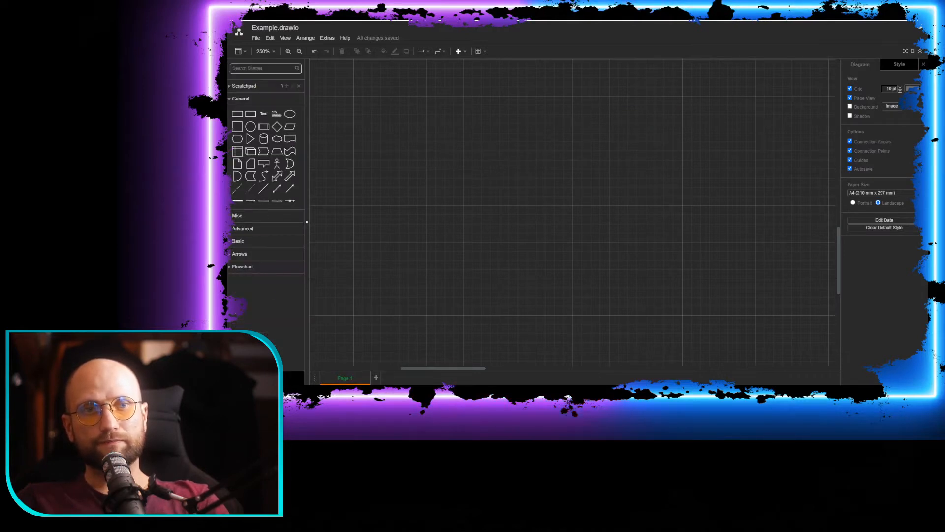
Look through the additional shape libraries, previewing Fluid Power, Floorplans, Azure and AWS17, and close the library selection without applying changes
left_click(266, 378)
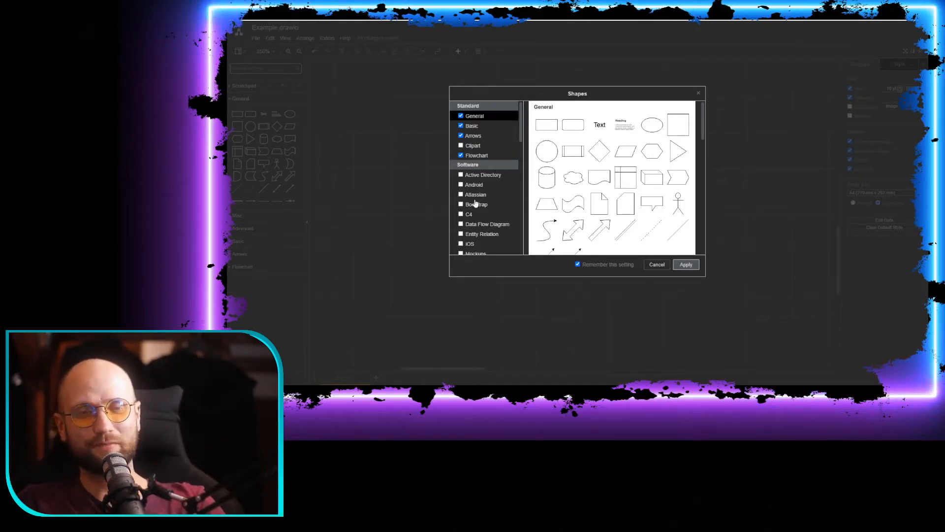
scroll(490, 167, "down", 5)
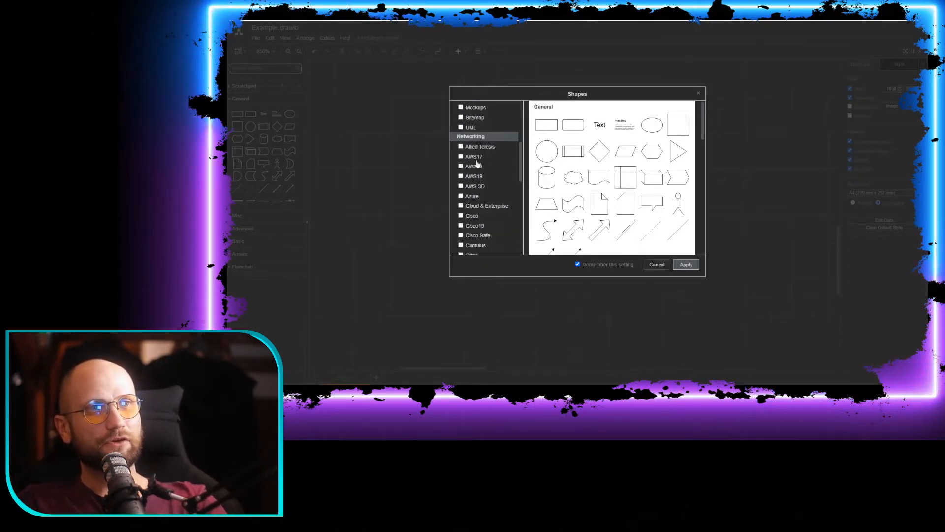
scroll(478, 164, "down", 5)
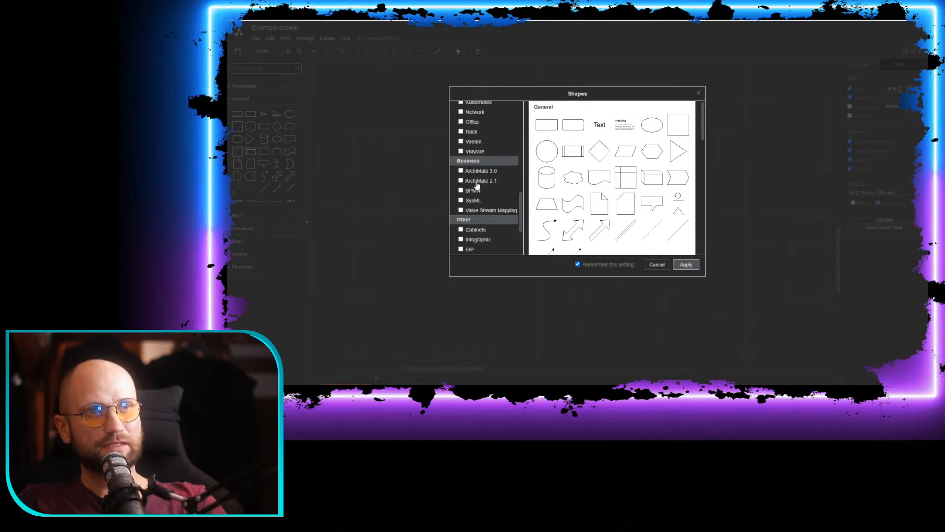
scroll(475, 192, "down", 3)
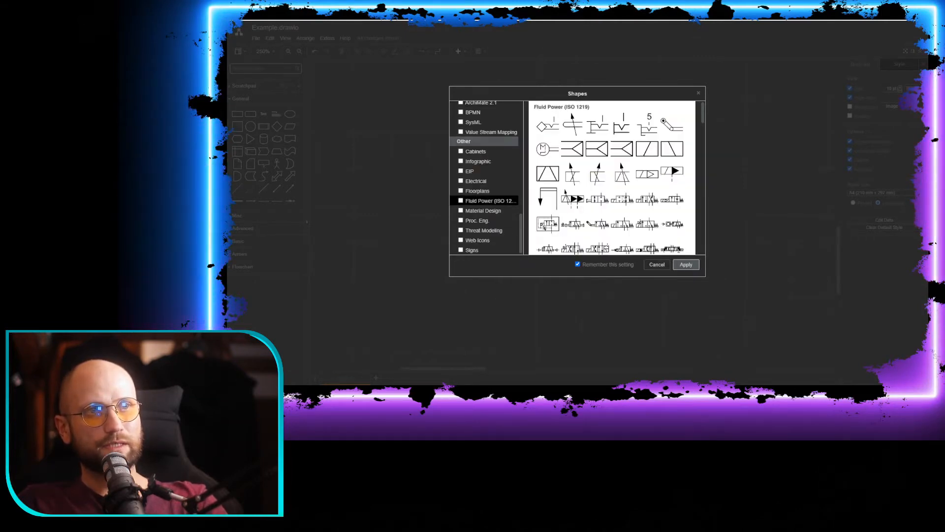
scroll(588, 166, "down", 5)
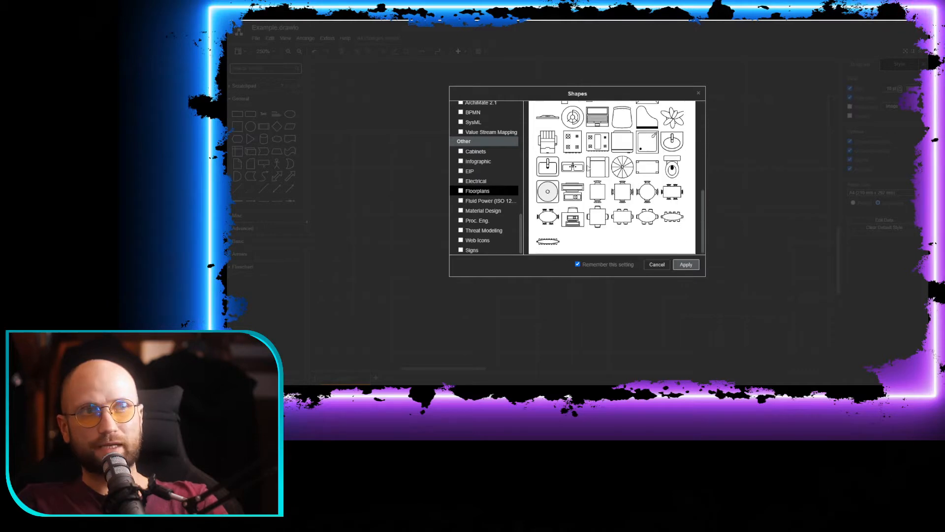
scroll(507, 180, "up", 8)
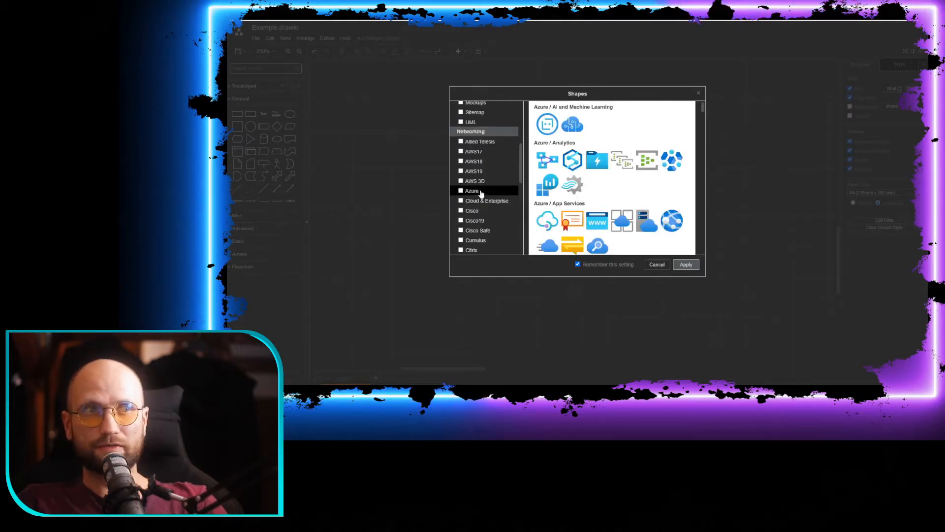
scroll(481, 194, "up", 2)
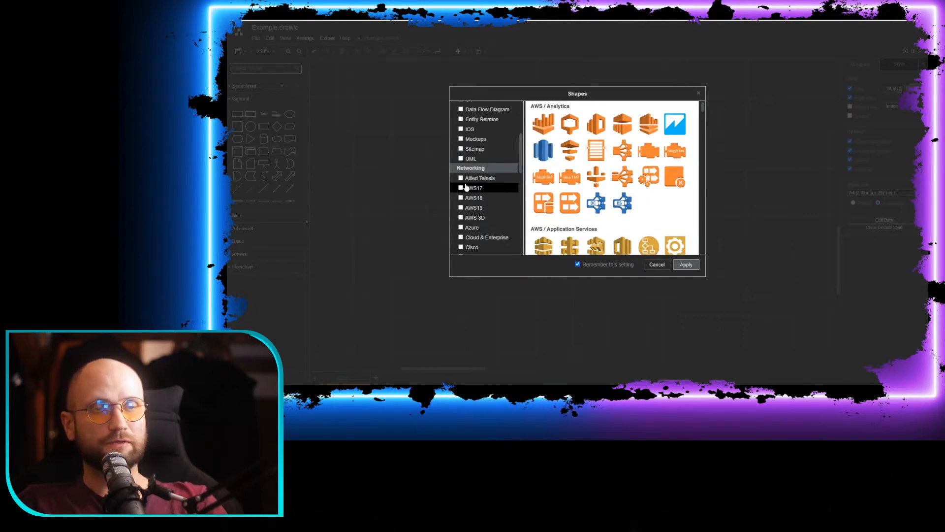
scroll(604, 198, "down", 10)
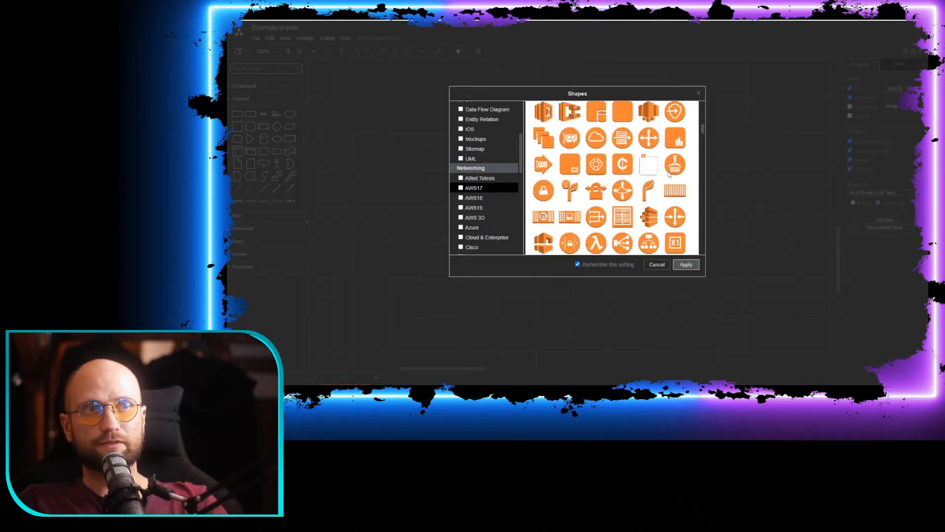
left_click(698, 93)
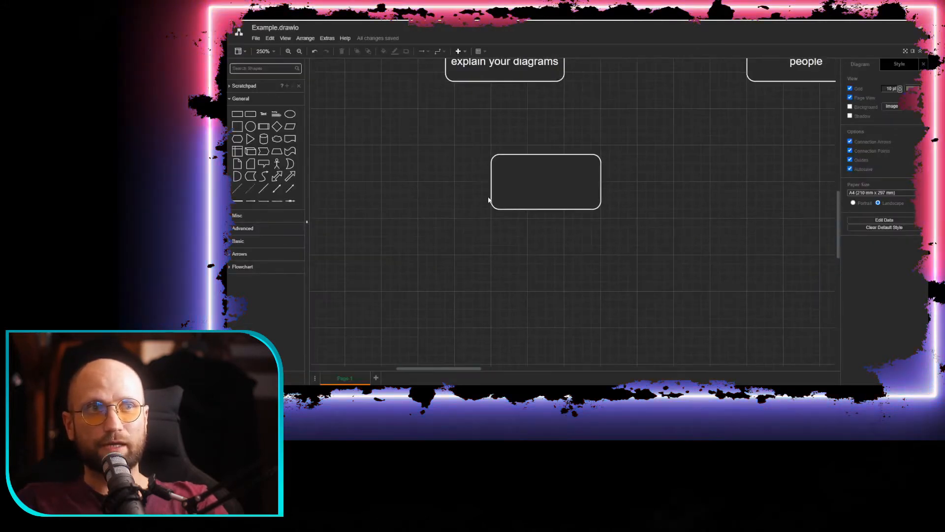
Label the empty rounded rectangle below the box cycle "Plot point 1"
left_click(538, 181)
double_click(549, 188)
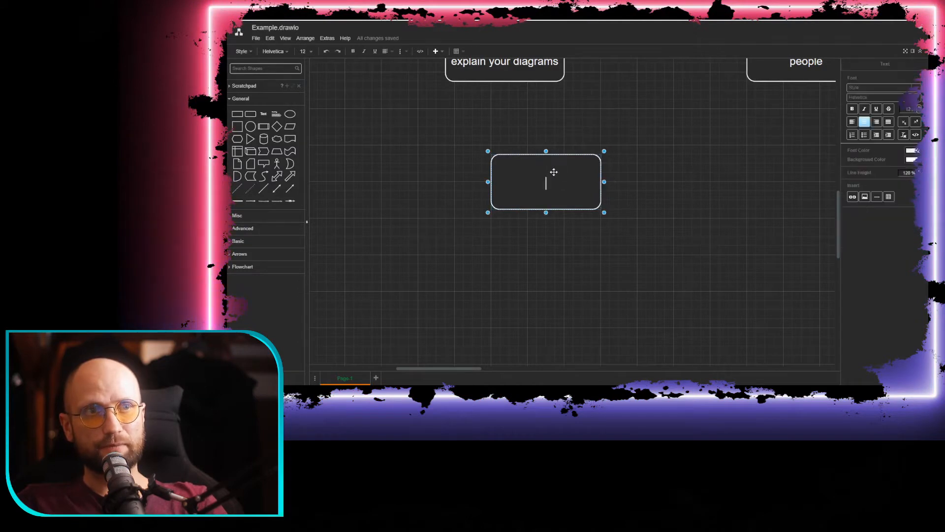
type("Pl")
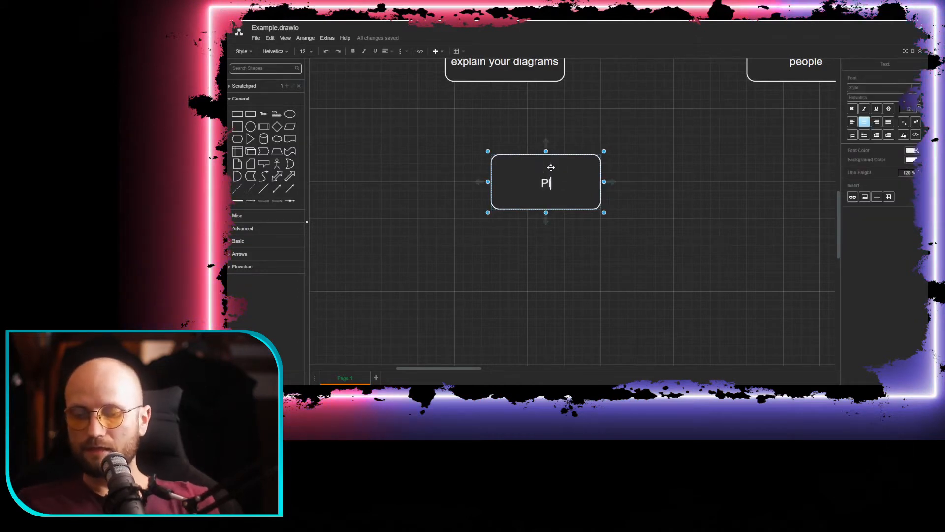
type("ot point 1")
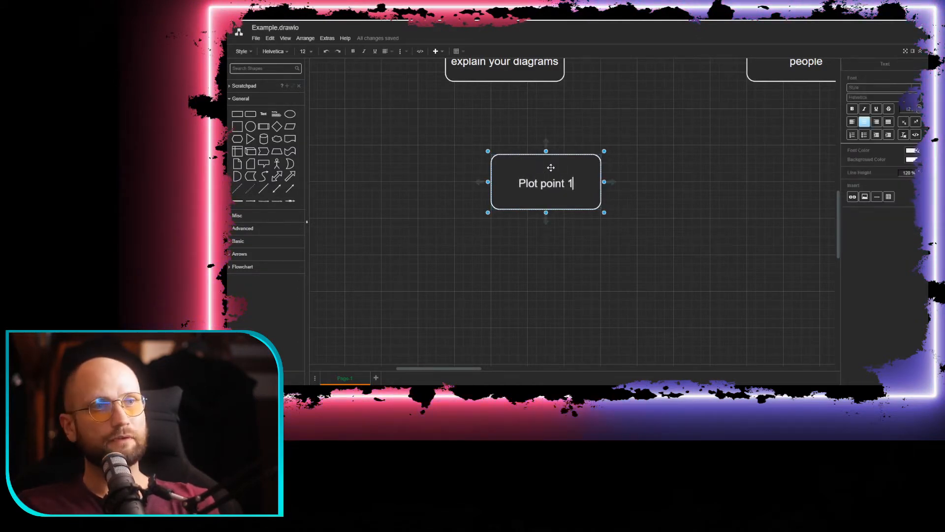
key("Escape")
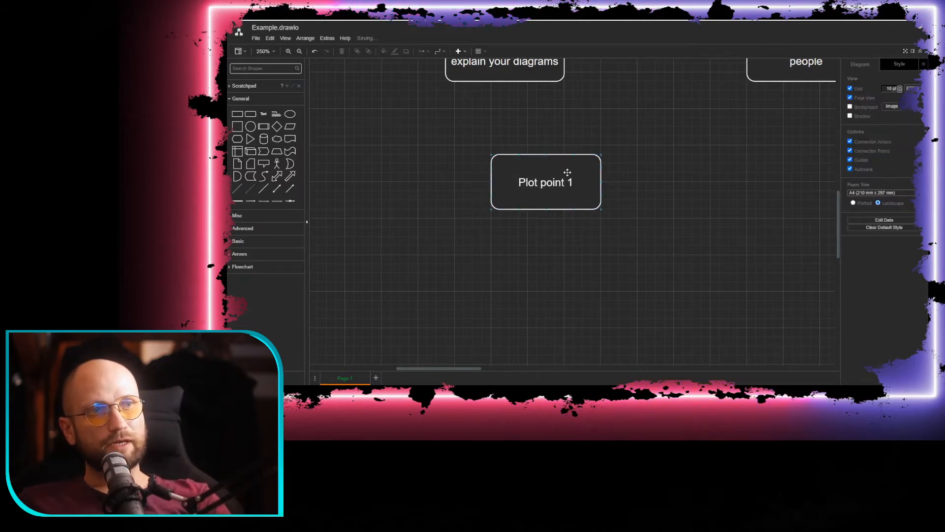
Duplicate the Plot point 1 box and place the copy to the right of the original
left_click_drag(663, 212, 624, 226)
left_click(531, 175)
key("ctrl+d")
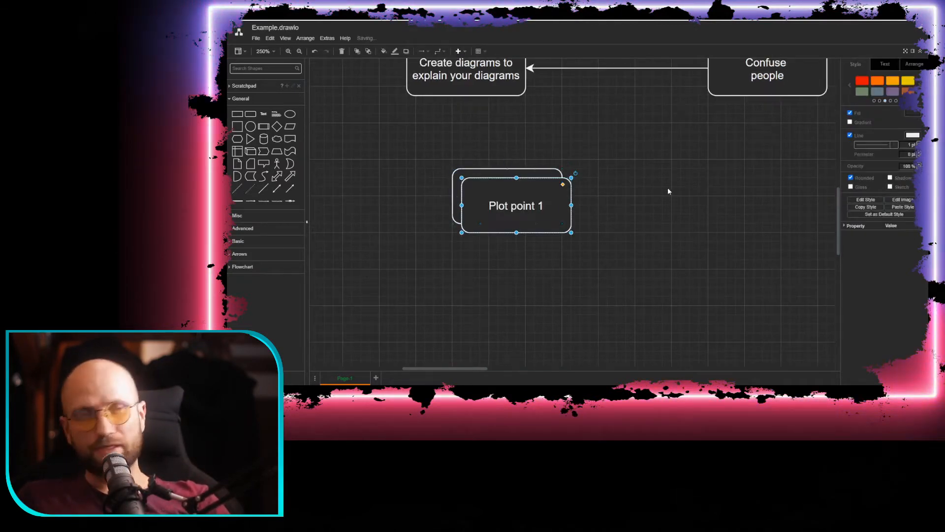
left_click_drag(517, 201, 636, 202)
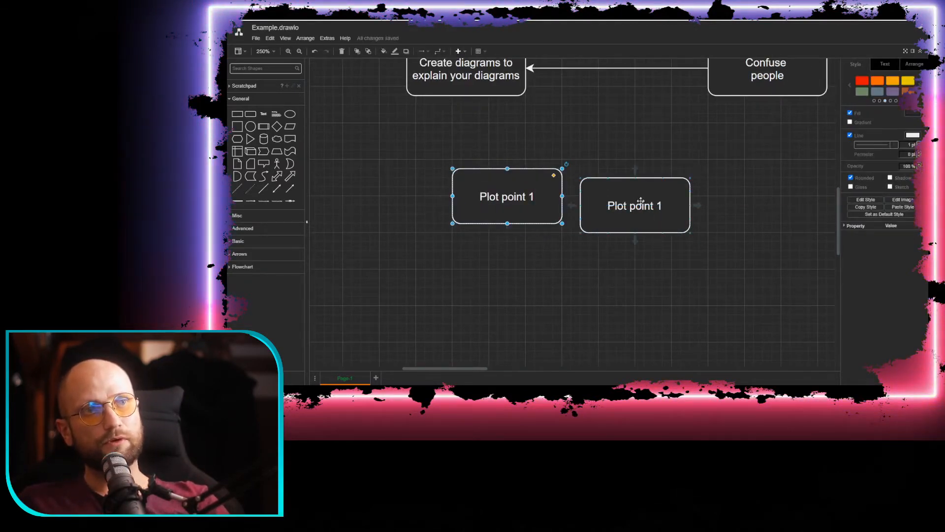
Change the duplicated box's label to "Plot point 2"
double_click(663, 207)
left_click(662, 207)
double_click(662, 207)
left_click(660, 209)
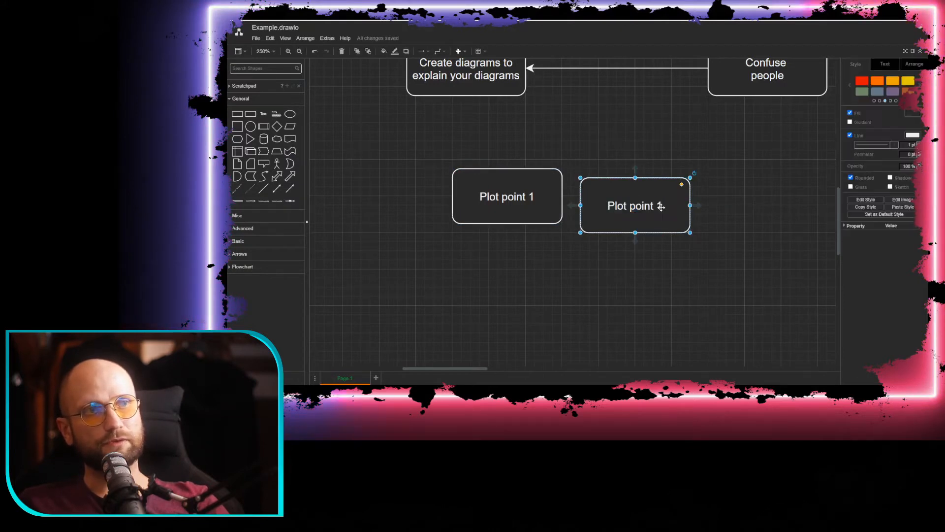
double_click(660, 206)
key("End")
key("BackSpace")
type("2")
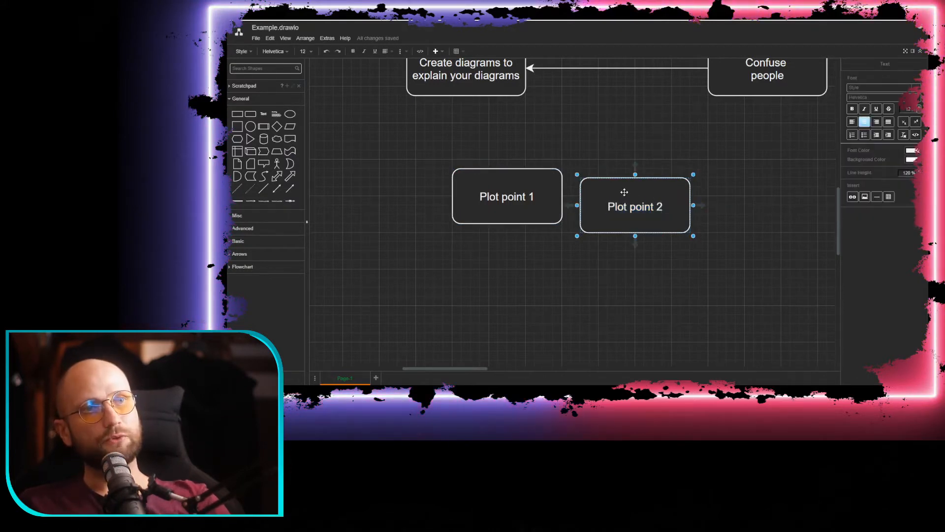
Add a connected copy of the rounded box below Plot point 1 and label it "Plot point 3"
left_click(529, 206)
left_click(508, 231)
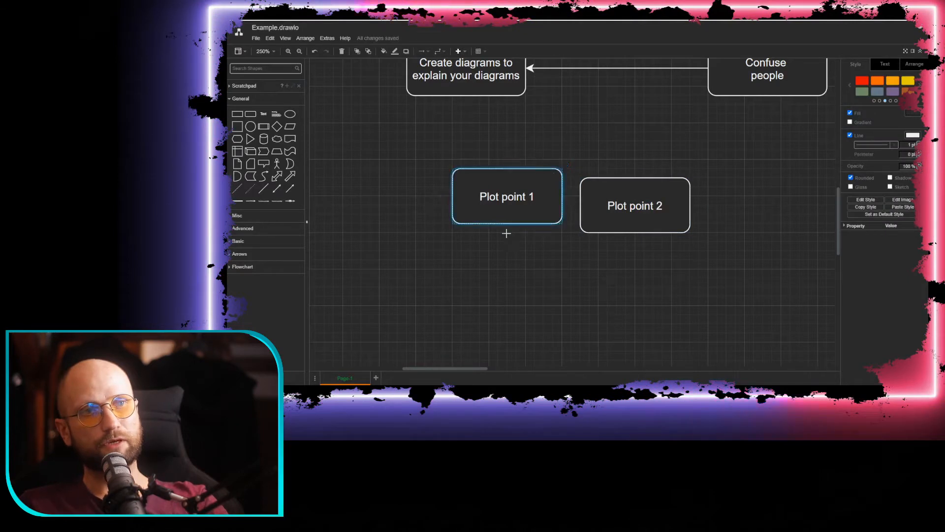
left_click(517, 235)
type("Pl")
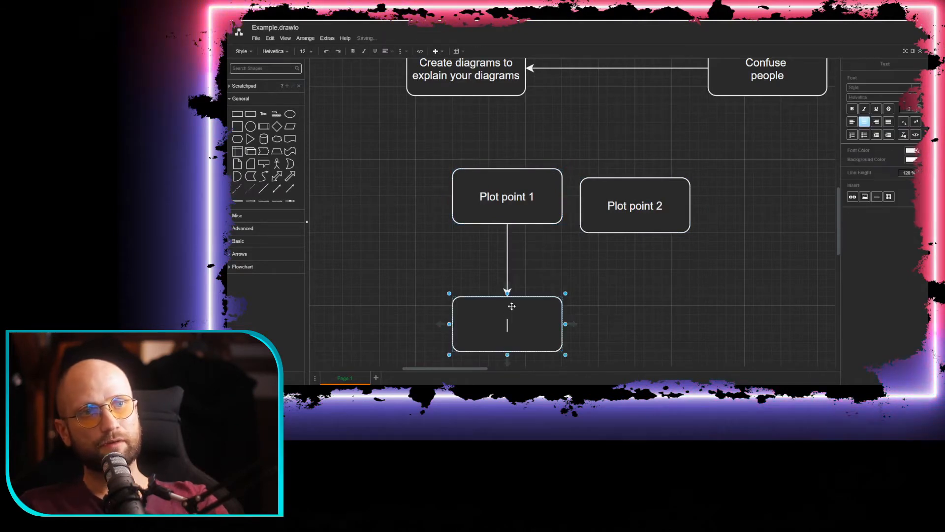
type("ot point 3")
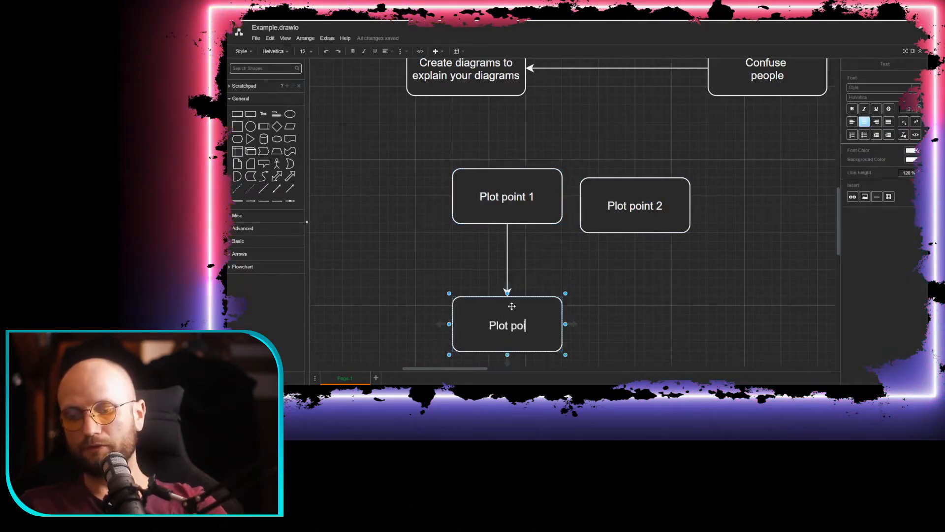
left_click(391, 142)
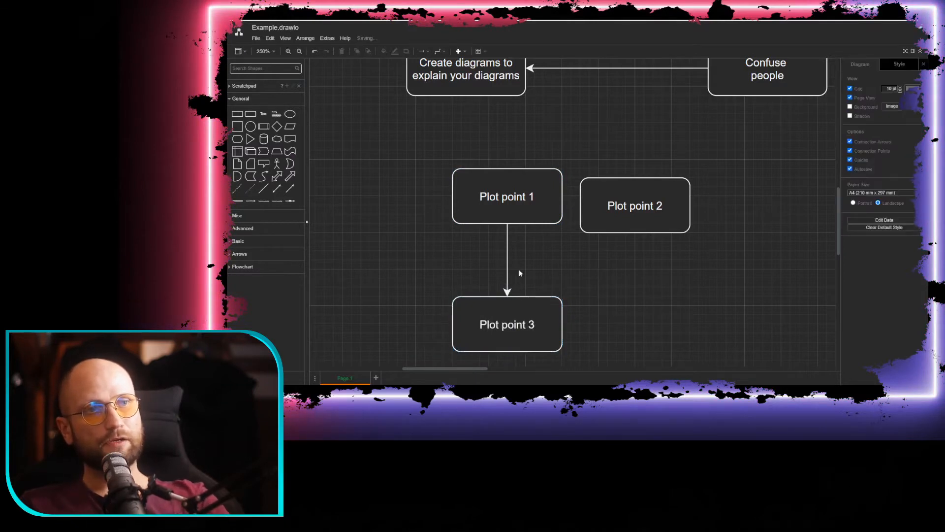
Move Plot point 3 slightly down and to the right, and Plot point 1 further left
left_click_drag(508, 257, 483, 258)
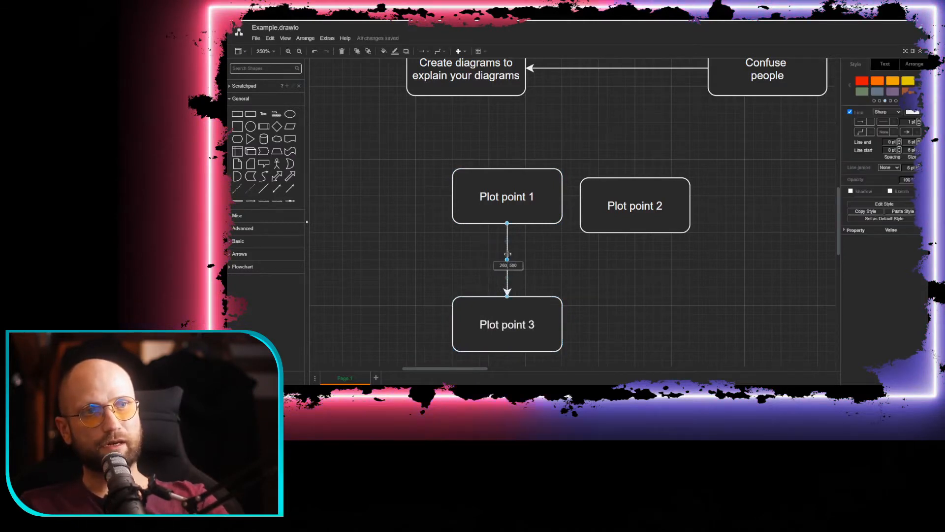
left_click_drag(562, 296, 577, 321)
left_click_drag(517, 186, 409, 174)
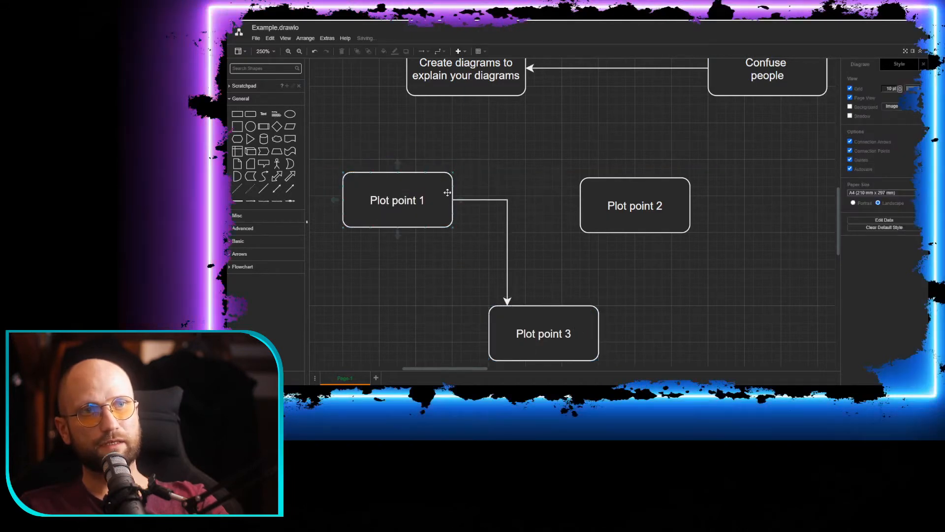
Connect Plot point 1 to Plot point 2 with an arrow and shift Plot point 2 slightly up and to the right
left_click_drag(543, 186, 671, 192)
left_click(559, 184)
scroll(562, 193, "down", 3)
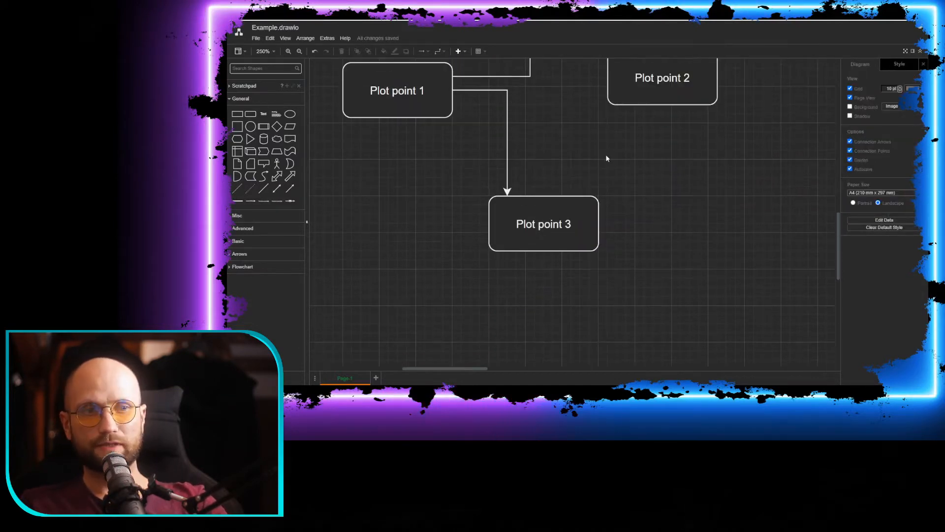
left_click_drag(572, 159, 544, 187)
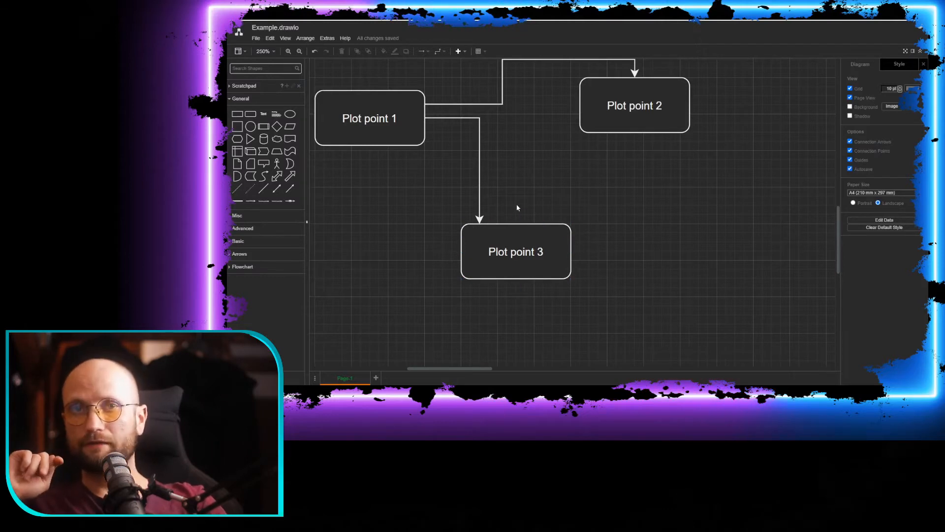
left_click_drag(557, 155, 539, 170)
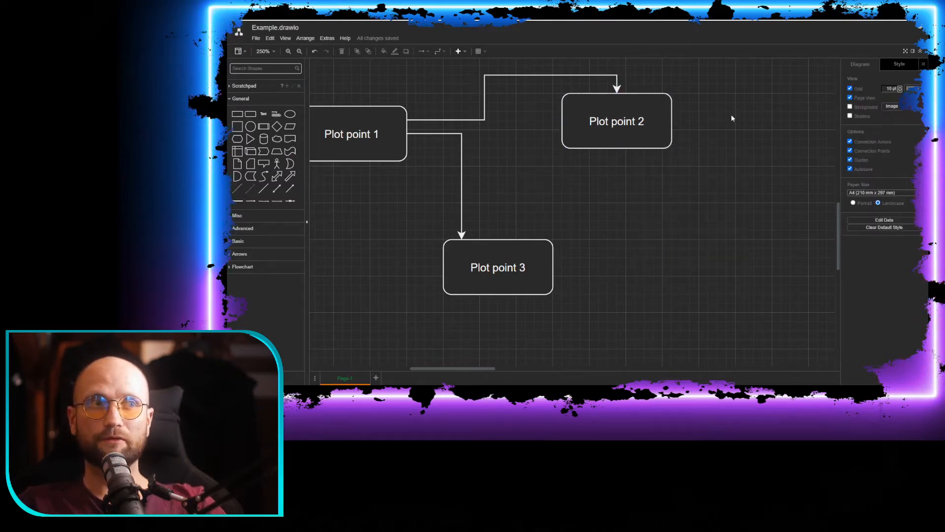
Examine the board of boxes arranged in columns of characters, places and backstory elements elsewhere on the page
left_click_drag(746, 107, 340, 286)
scroll(617, 182, "down", 4)
left_click_drag(531, 231, 414, 217)
scroll(521, 242, "down", 3)
left_click_drag(601, 268, 605, 227)
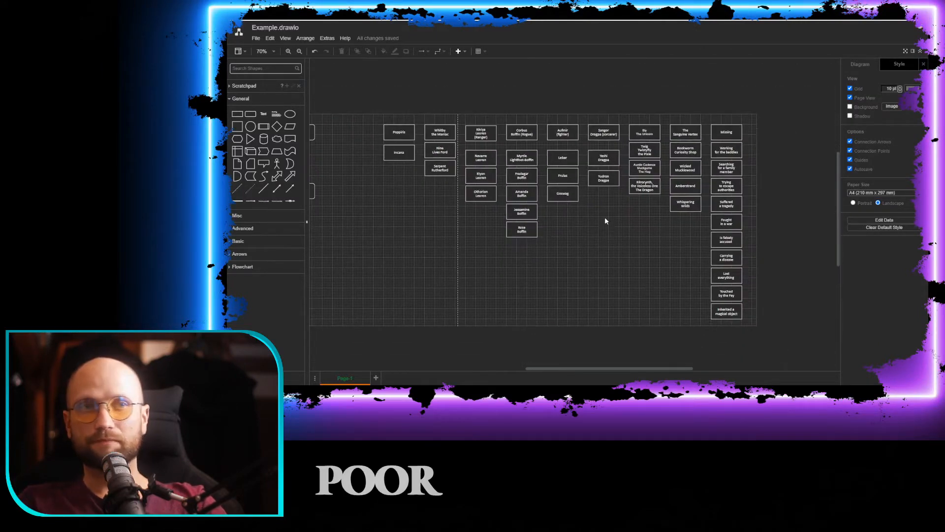
mouse_move(415, 198)
left_mouse_down()
mouse_move(458, 210)
mouse_move(401, 187)
left_mouse_up()
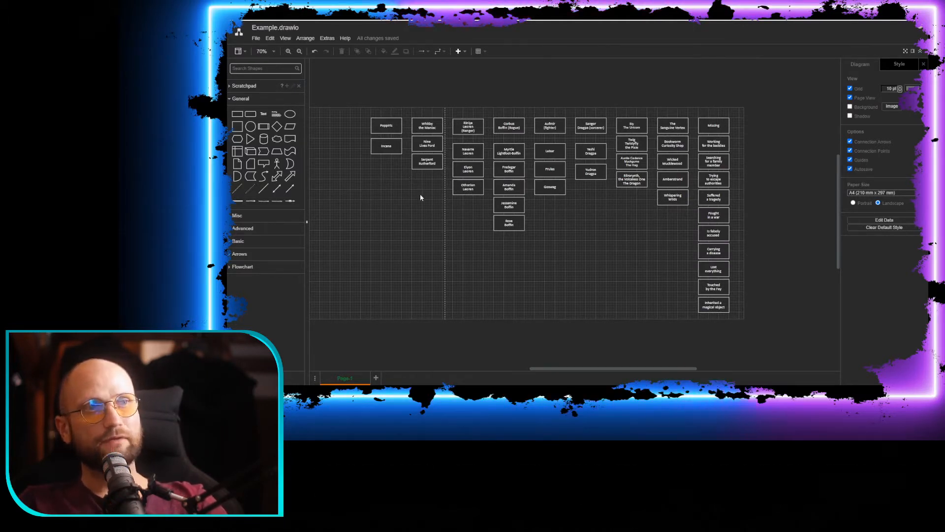
scroll(457, 108, "down", 3)
scroll(439, 99, "up", 5)
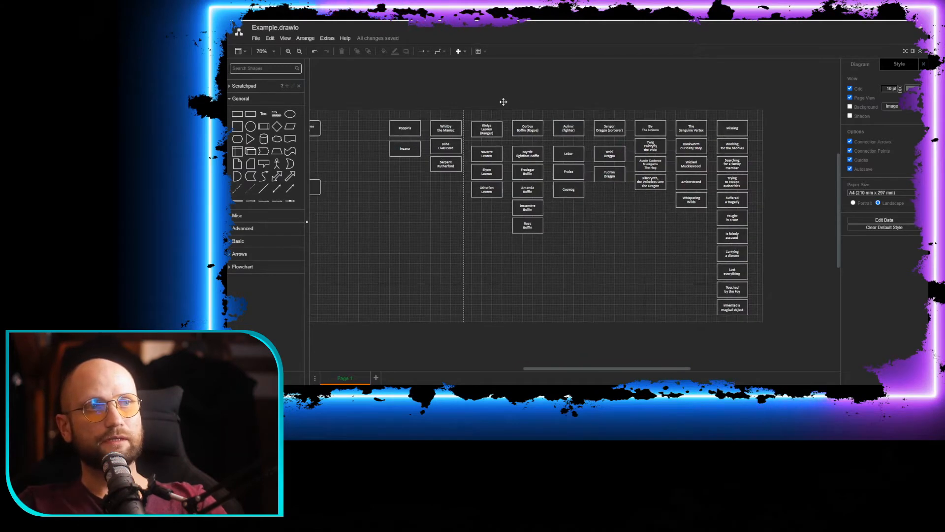
Apply the green colour style to the four header boxes of the ranger, rogue, fighter and sorcerer, leaving the unicorn's box out
scroll(539, 104, "up", 3)
left_click_drag(537, 104, 474, 85)
left_click(462, 112)
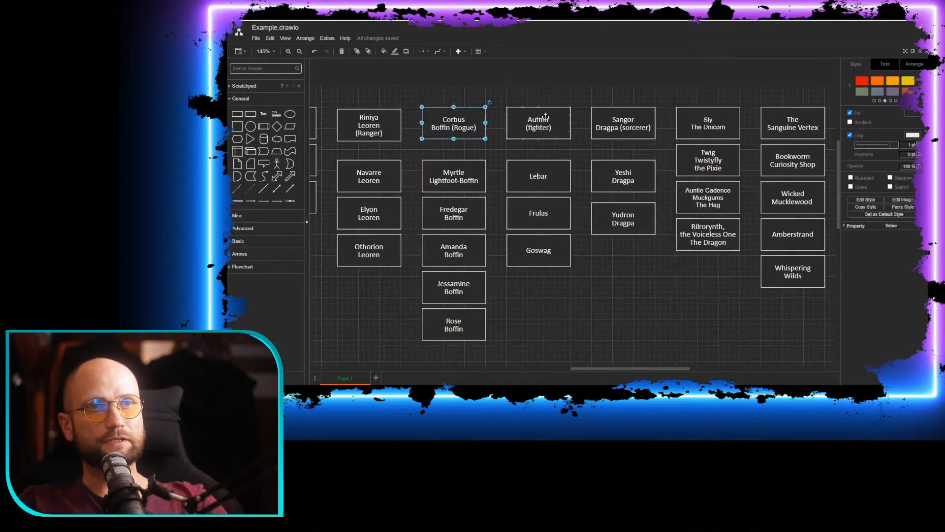
left_click(545, 116, "ctrl")
left_click(631, 115, "ctrl")
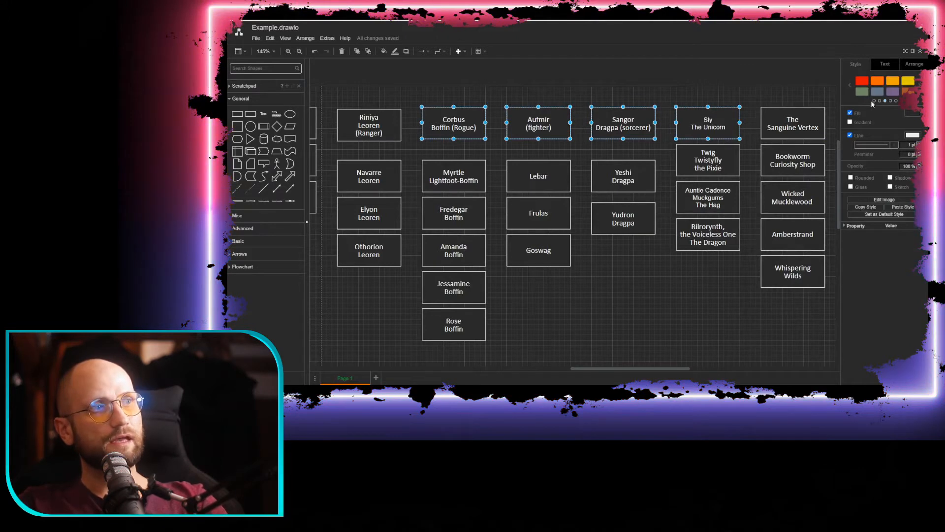
left_click(861, 93)
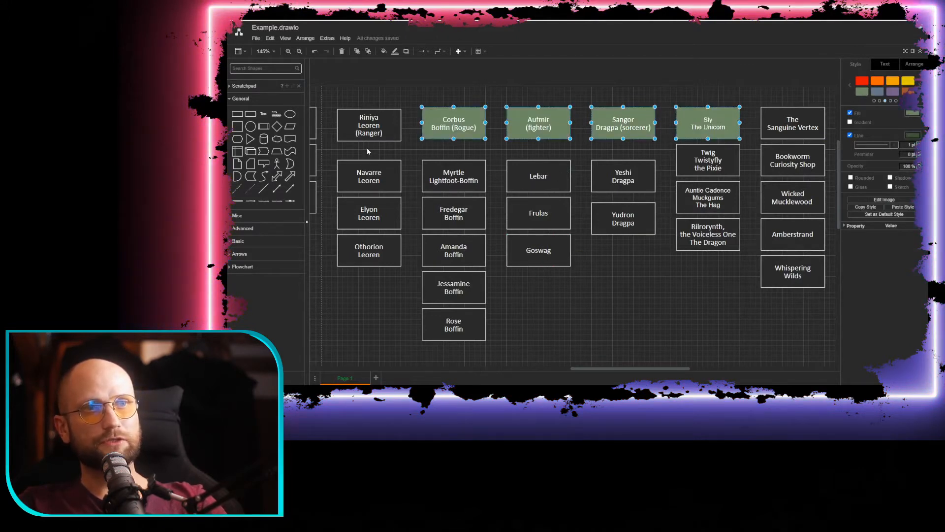
key("ctrl+z")
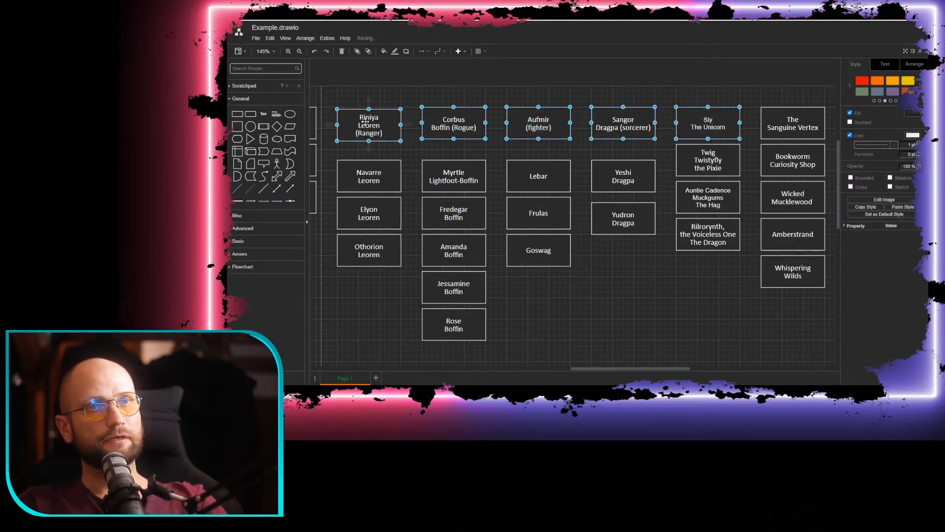
left_click(863, 93)
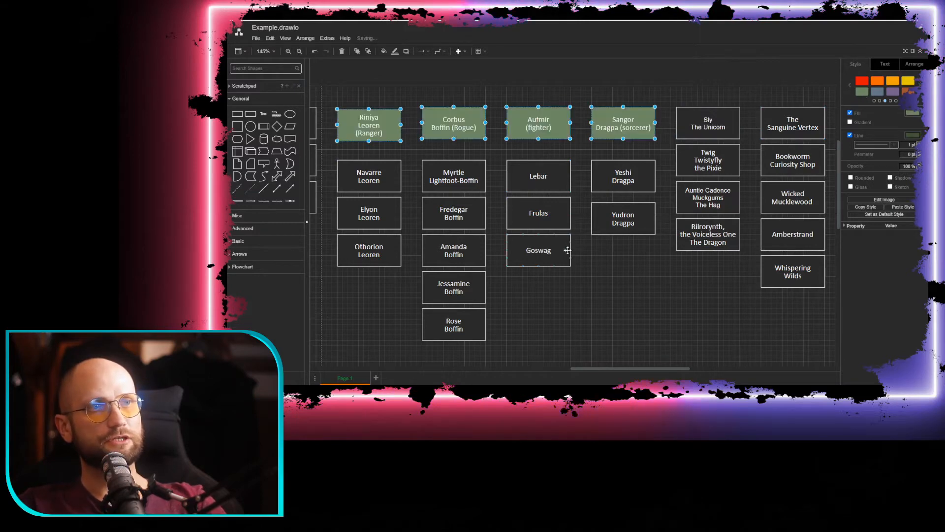
scroll(674, 269, "left", 3)
left_click(481, 303)
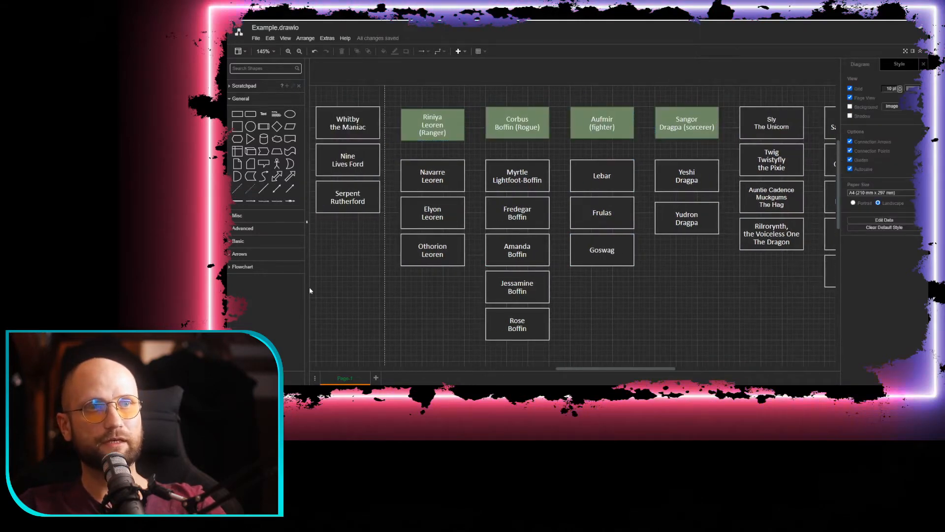
Apply the red gradient style to the three boxes in the column just before the ranger's column
scroll(440, 226, "left", 3)
left_click(424, 112)
left_click(435, 161, "shift")
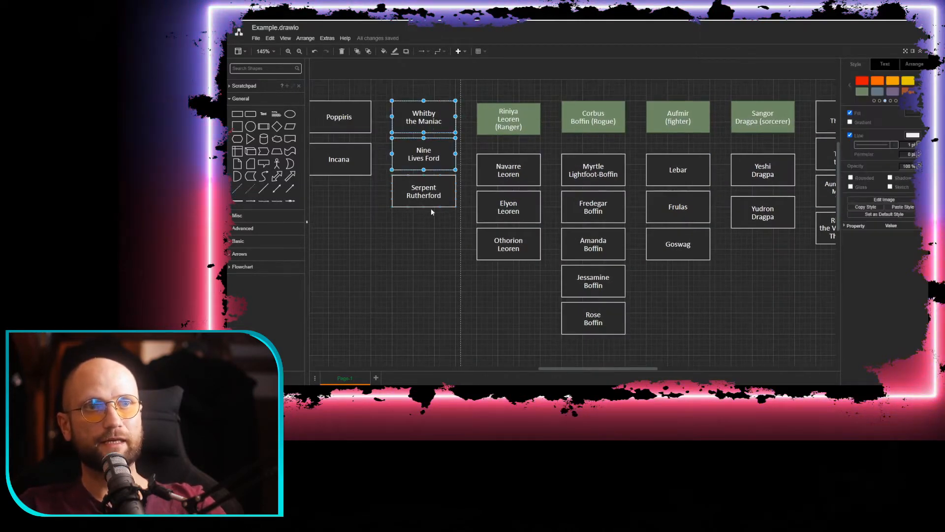
left_click(433, 199, "shift")
scroll(683, 285, "right", 5)
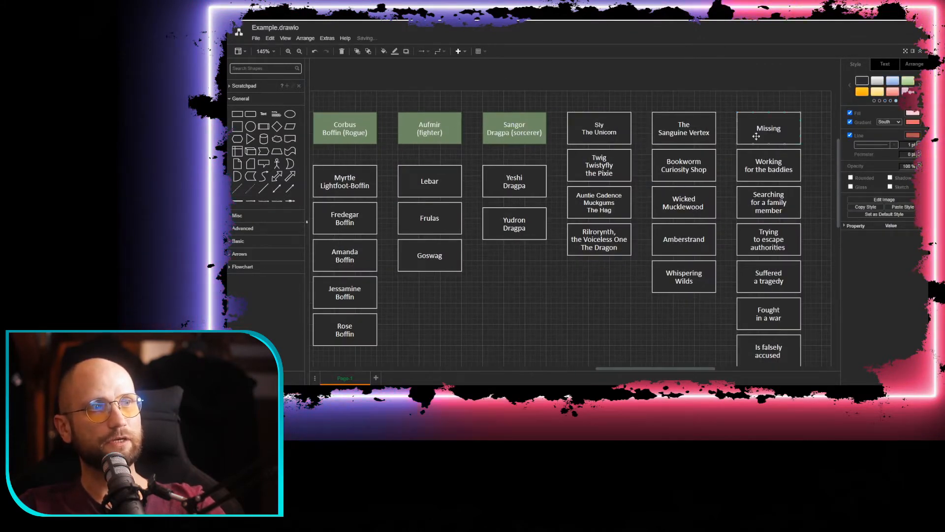
left_click(610, 293)
scroll(609, 276, "down", 1)
Try the orange gradient style on the hag's box and settle on the red gradient style
left_click(591, 175)
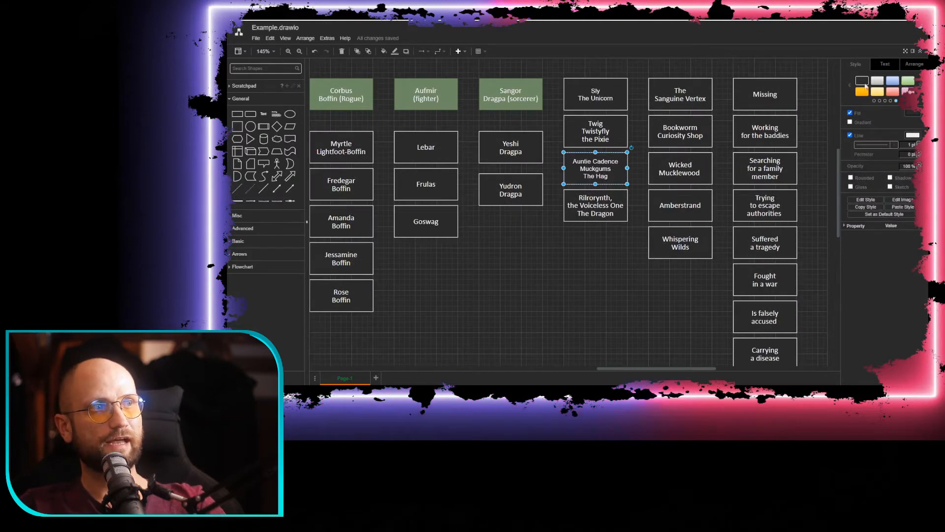
left_click(862, 92)
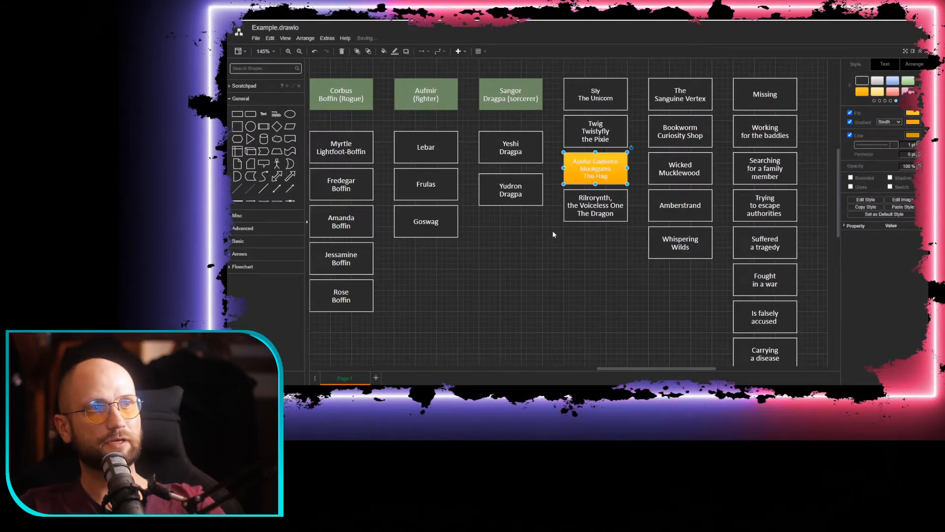
left_click(892, 91)
left_click_drag(542, 264, 521, 247)
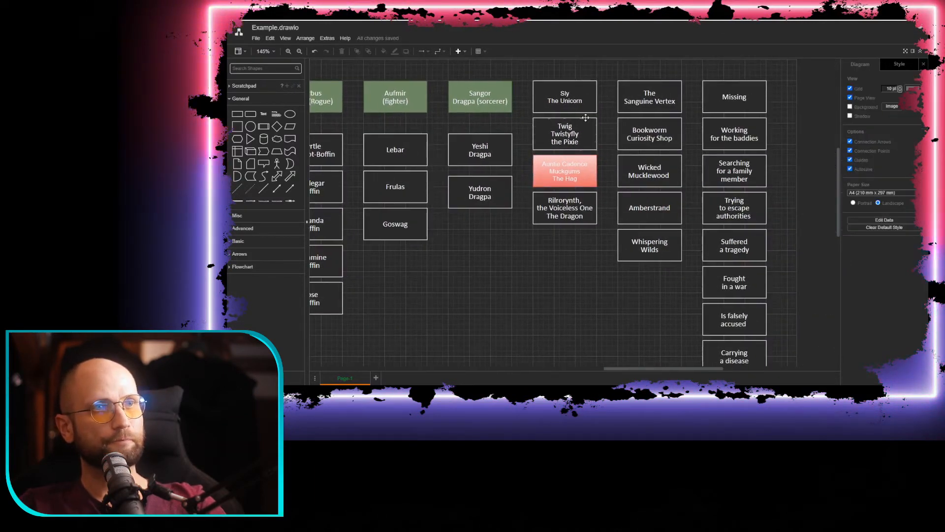
Apply the blue gradient style to the unicorn's box and the pixie's box
left_click(585, 117)
left_click(892, 81)
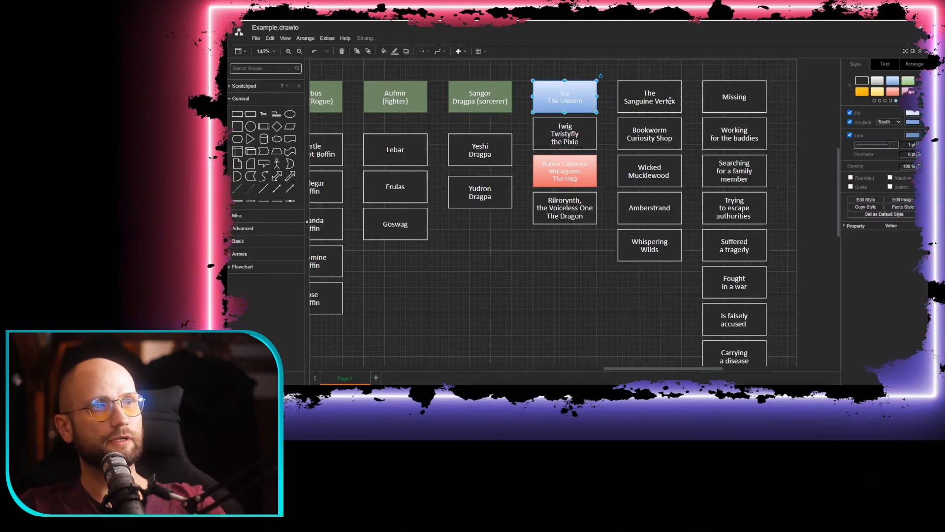
left_click(587, 132)
left_click(891, 82)
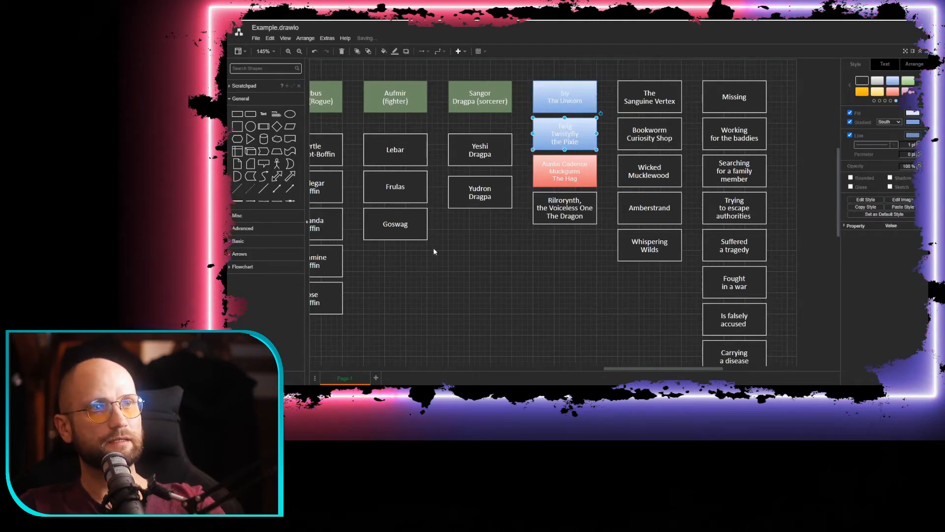
left_click_drag(433, 246, 633, 247)
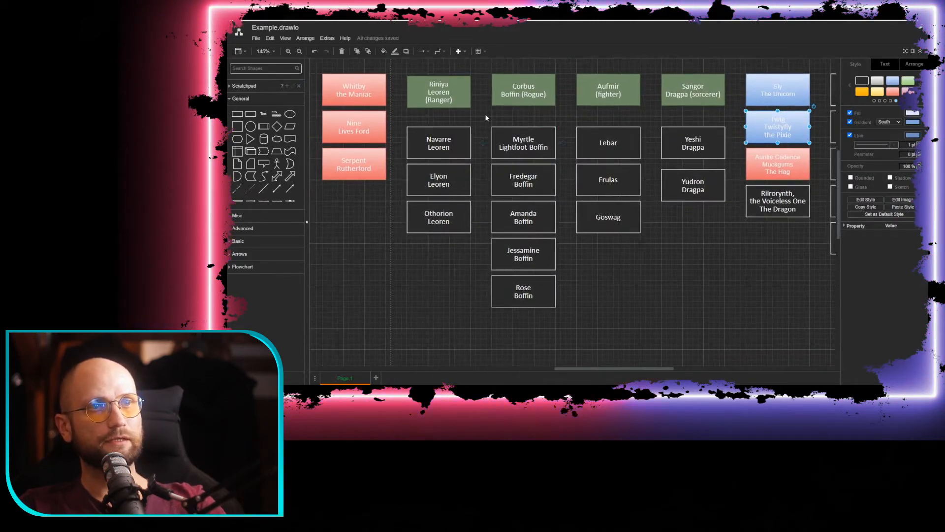
left_click_drag(486, 116, 566, 338)
left_click_drag(572, 114, 658, 266)
left_click(652, 268)
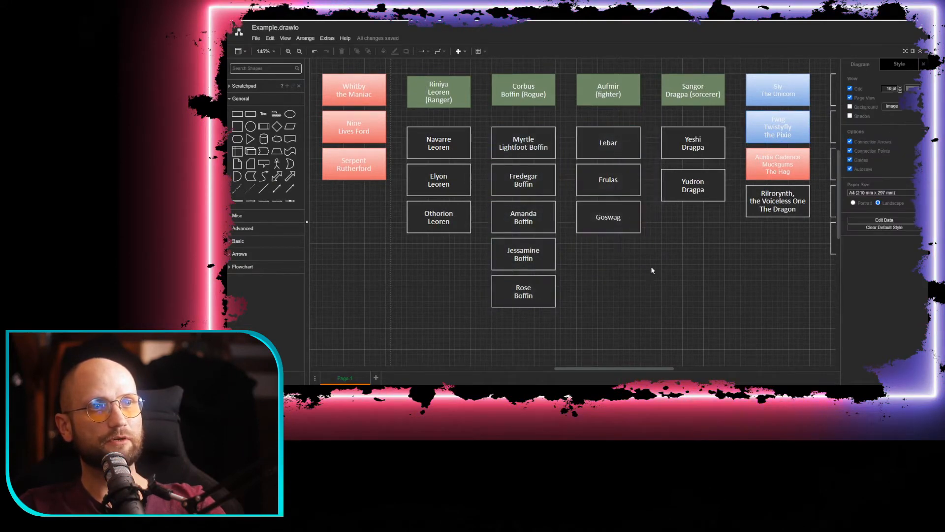
Move the rogue's green header box out of its column into the empty area below the board
left_click_drag(592, 267, 605, 239)
scroll(606, 226, "down", 3)
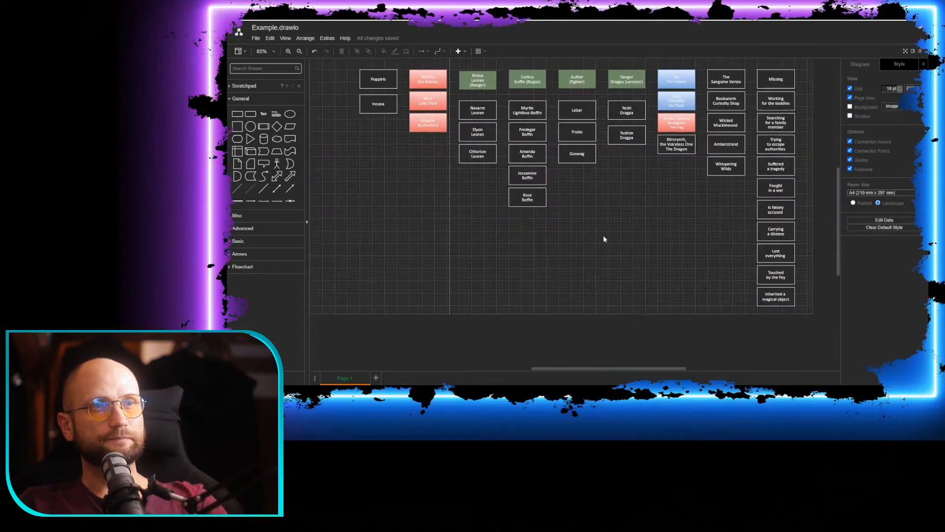
left_click(588, 107)
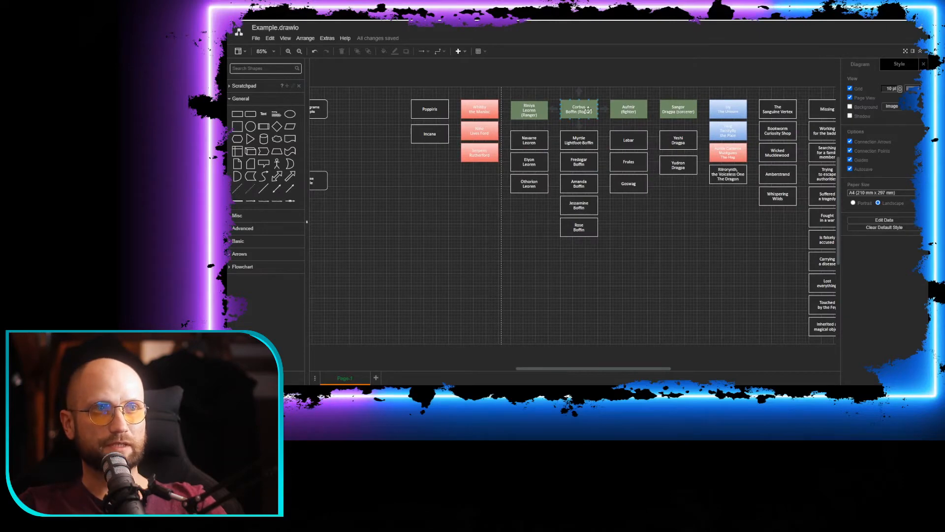
left_click_drag(586, 109, 636, 243)
left_click_drag(546, 148, 566, 217)
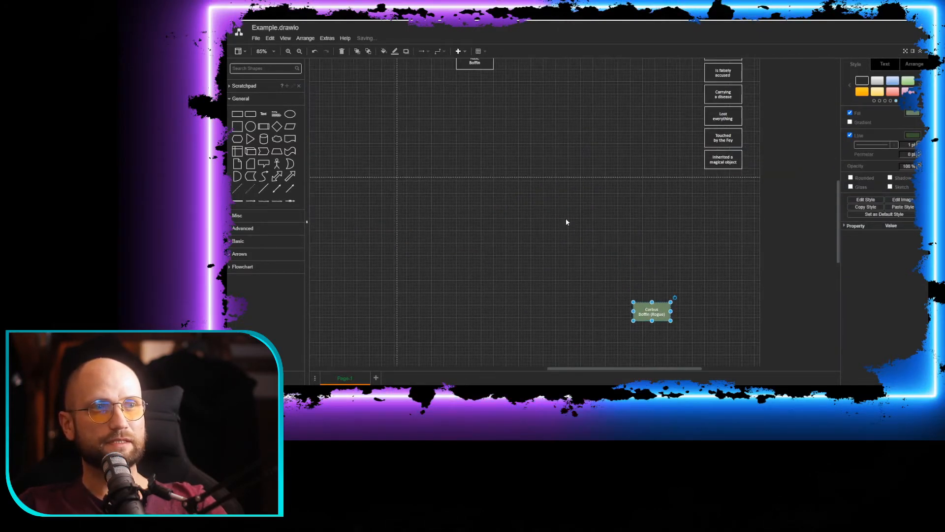
left_click_drag(557, 294, 554, 255)
Move the green ranger, fighter and sorcerer boxes together down to the empty area near the rogue's box
scroll(554, 255, "up", 5)
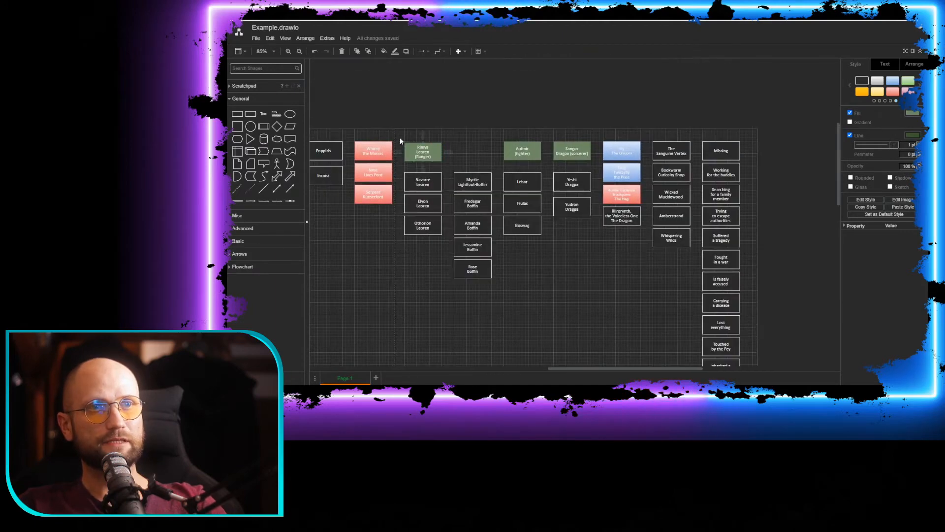
left_click_drag(400, 138, 604, 337)
left_click_drag(593, 261, 600, 35)
left_click_drag(599, 112, 637, 257)
Line up the four green boxes in one spaced row in the order ranger, fighter, sorcerer, rogue
left_click(556, 257)
left_click_drag(484, 256, 474, 279)
left_click_drag(591, 256, 541, 279)
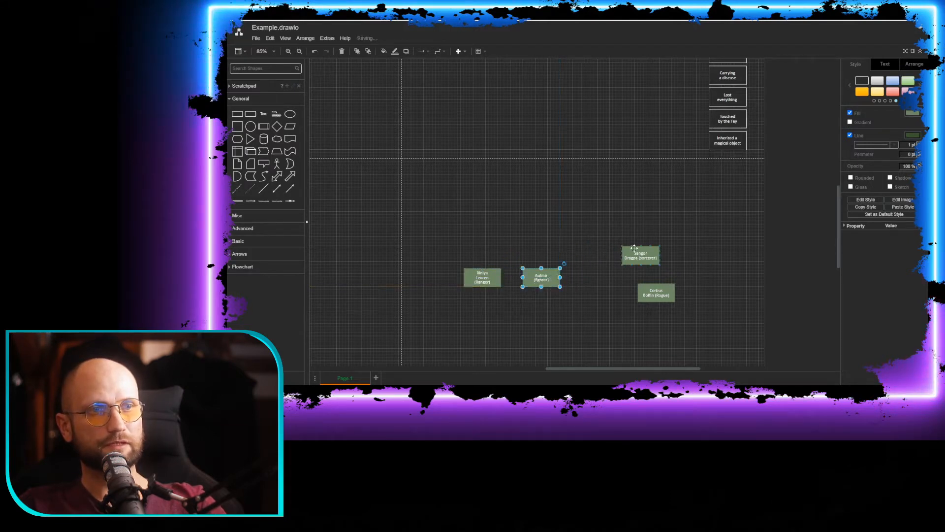
left_click_drag(634, 248, 593, 270)
left_click_drag(658, 298, 615, 282)
Move the three relative boxes of the ranger down from their column towards the row of green boxes
scroll(535, 237, "up", 5)
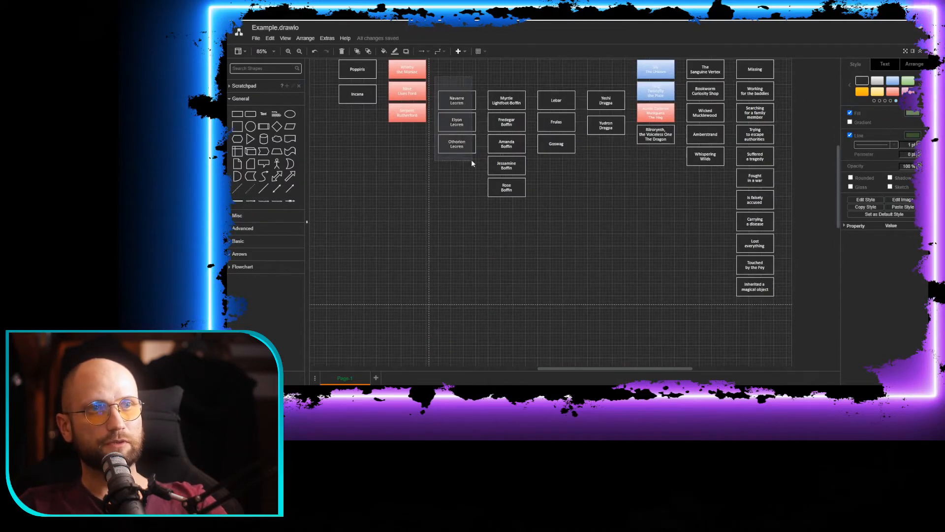
left_click_drag(471, 162, 471, 162)
left_click_drag(458, 101, 480, 173)
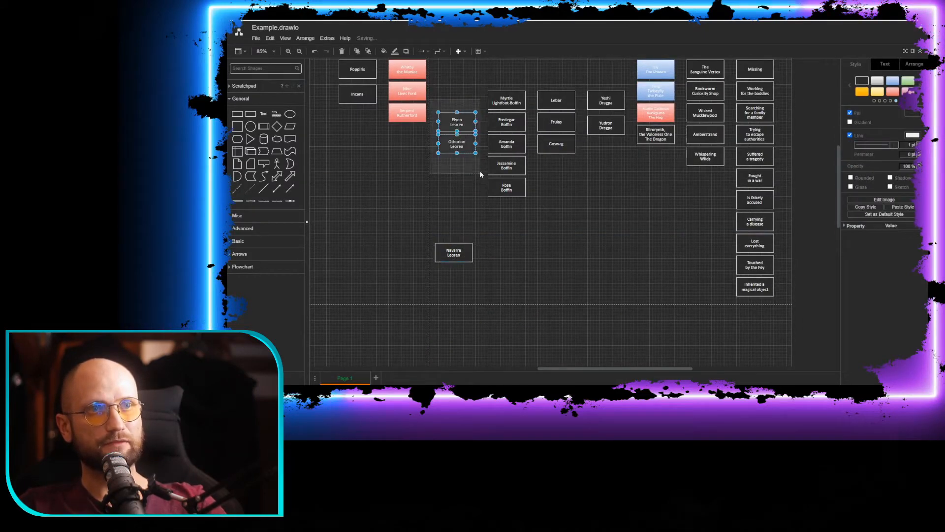
left_click_drag(456, 121, 451, 320)
left_click_drag(565, 204, 580, 53)
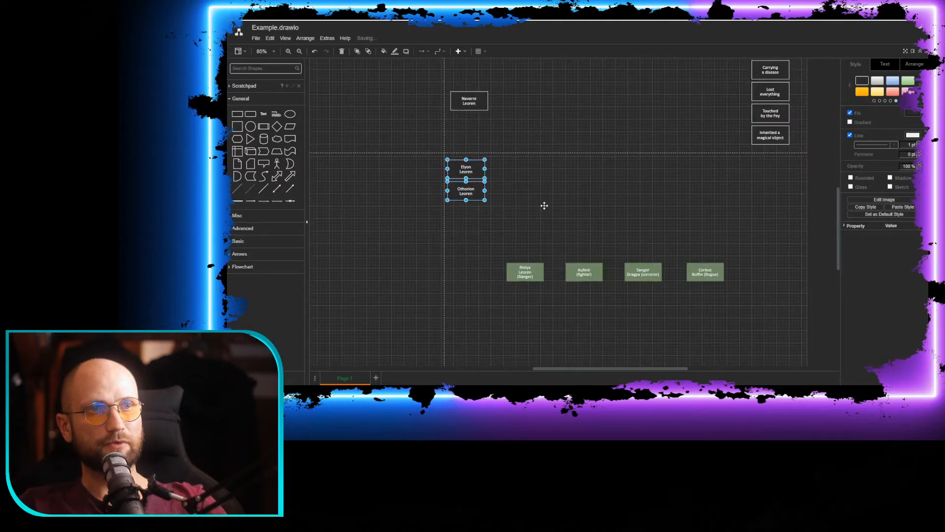
left_click(461, 133)
Place the ranger's two lower relative boxes side by side above the green boxes and connect the ranger to each with an arrow
scroll(506, 287, "up", 4, "ctrl")
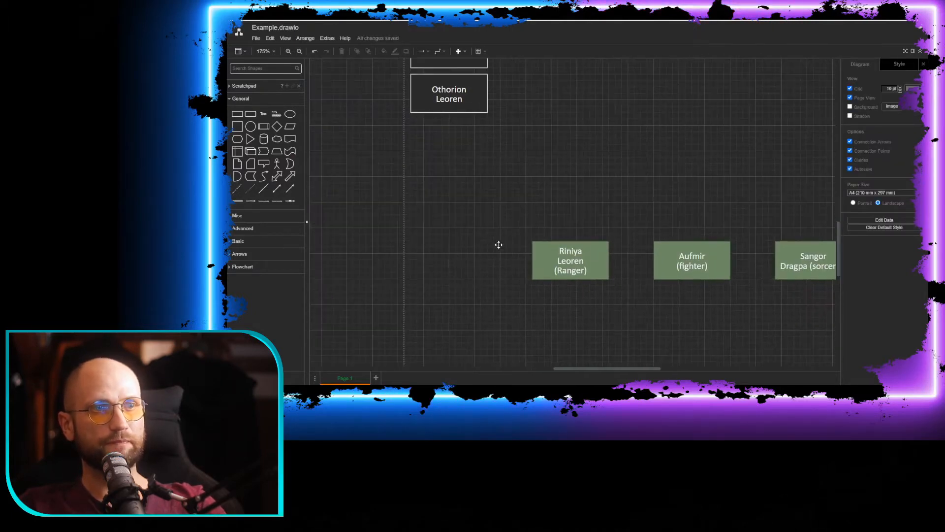
left_click_drag(448, 96, 571, 189)
left_click(566, 218)
left_click_drag(502, 145, 482, 199)
left_click_drag(428, 116, 460, 237)
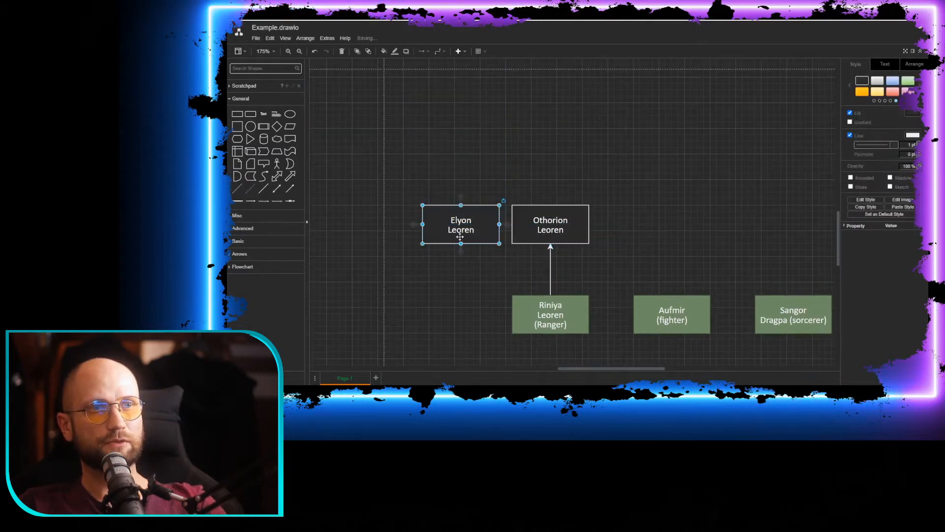
left_click(522, 281)
left_click_drag(550, 295, 458, 244)
Place the ranger's remaining relative box to the left of the ranger's box and connect the ranger to it with an arrow
left_click_drag(473, 123, 454, 178)
scroll(453, 177, "down", 3)
left_click_drag(418, 78, 502, 169)
key("ctrl+z")
left_click_drag(417, 89, 422, 283)
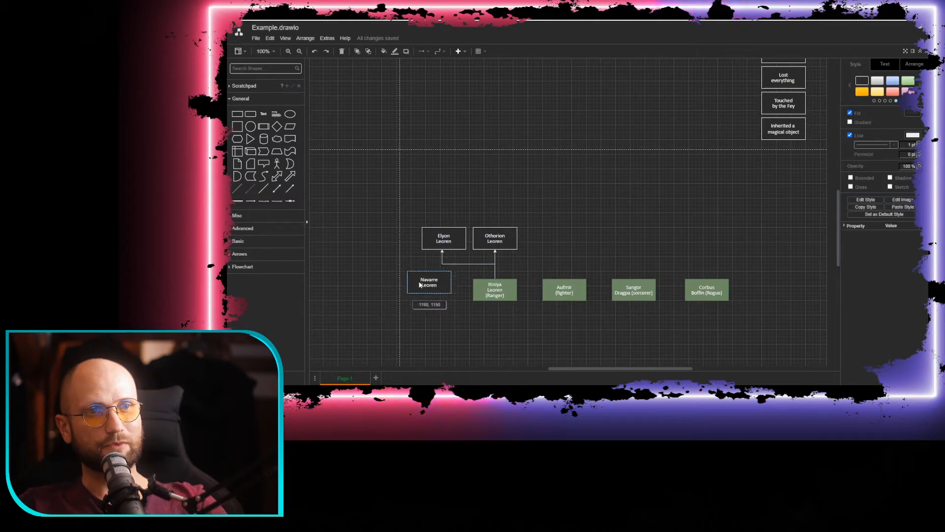
left_click(472, 270)
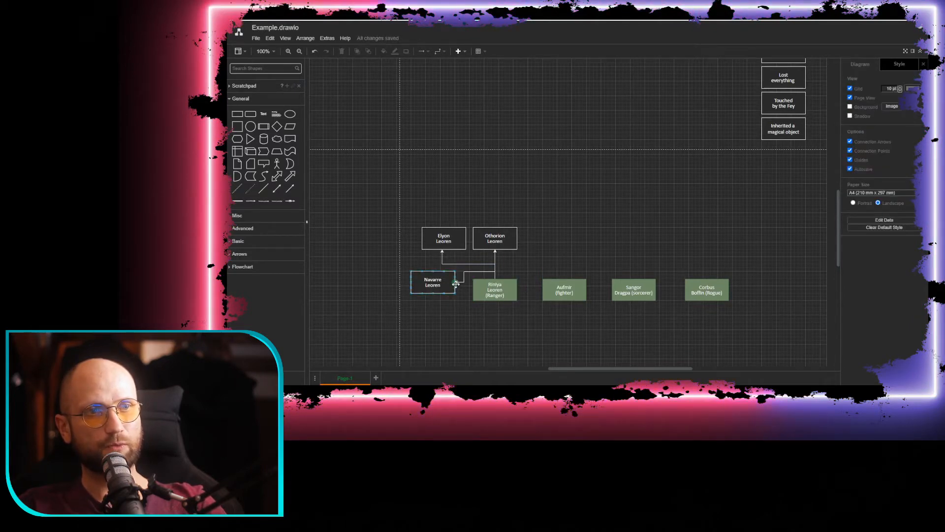
Move the rogue's column of five relative boxes down so it sits directly above the rogue's green box
left_click_drag(497, 108, 438, 221)
scroll(438, 220, "down", 2)
scroll(439, 220, "up", 4)
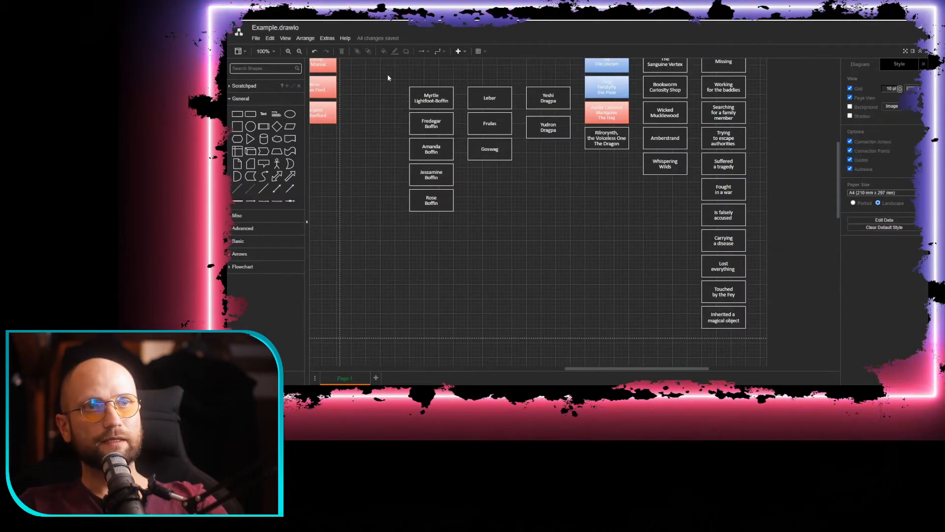
left_click_drag(393, 67, 433, 122)
left_click_drag(434, 128, 501, 299)
left_click_drag(475, 262, 653, 236)
left_click(605, 231)
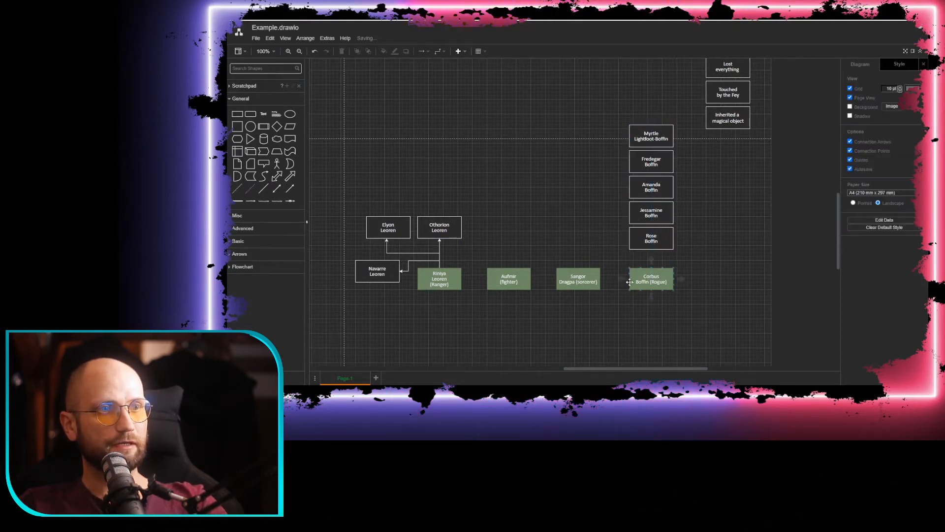
Connect the rogue's box to the left side of each of its five relative boxes with arrows
left_click_drag(595, 187, 630, 135)
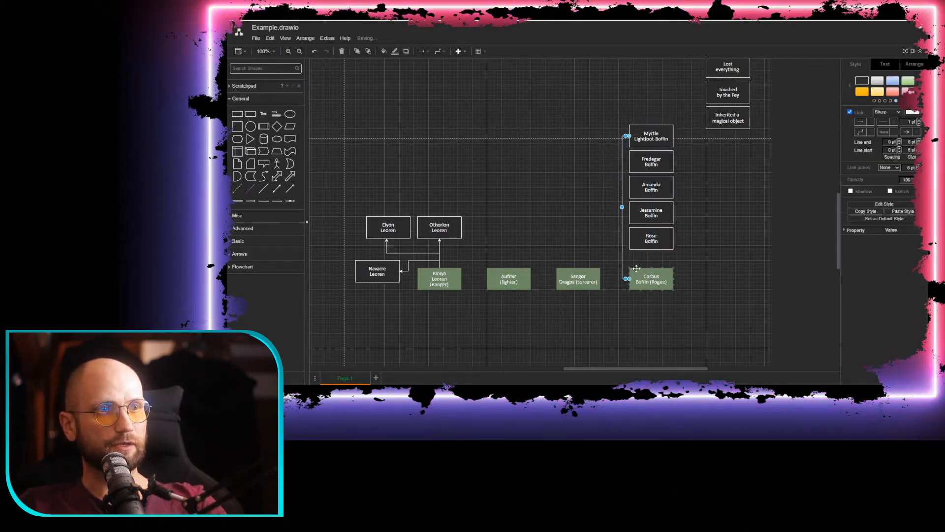
left_click(636, 262)
left_click_drag(625, 278, 631, 161)
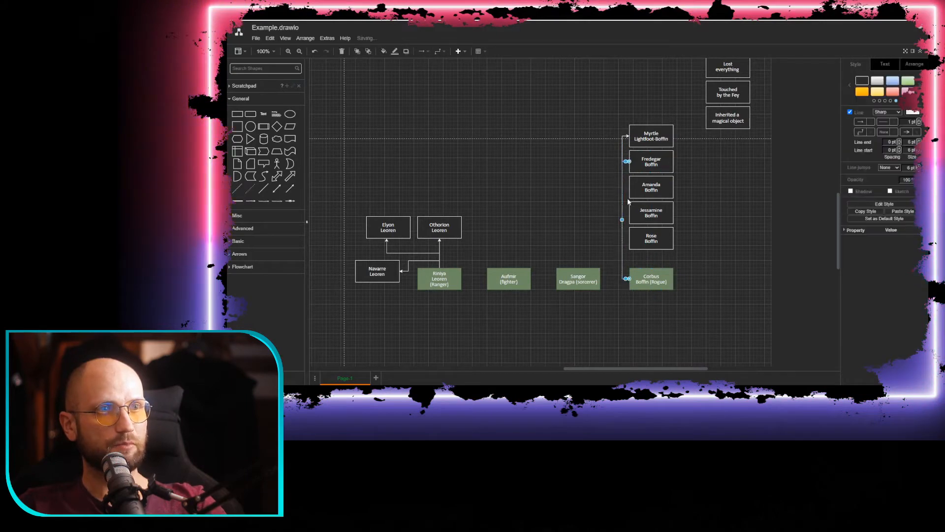
left_click(658, 260)
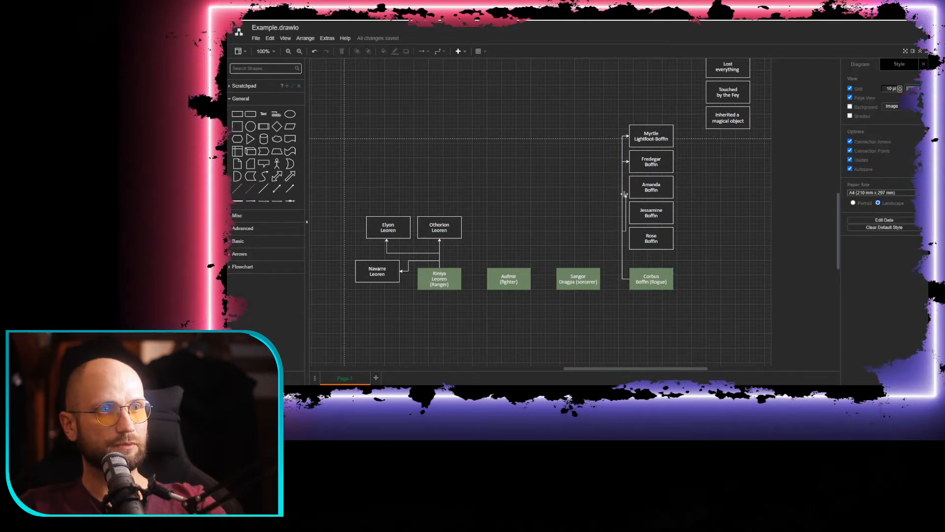
left_click_drag(630, 184, 626, 212)
left_click(667, 259)
left_click(652, 260)
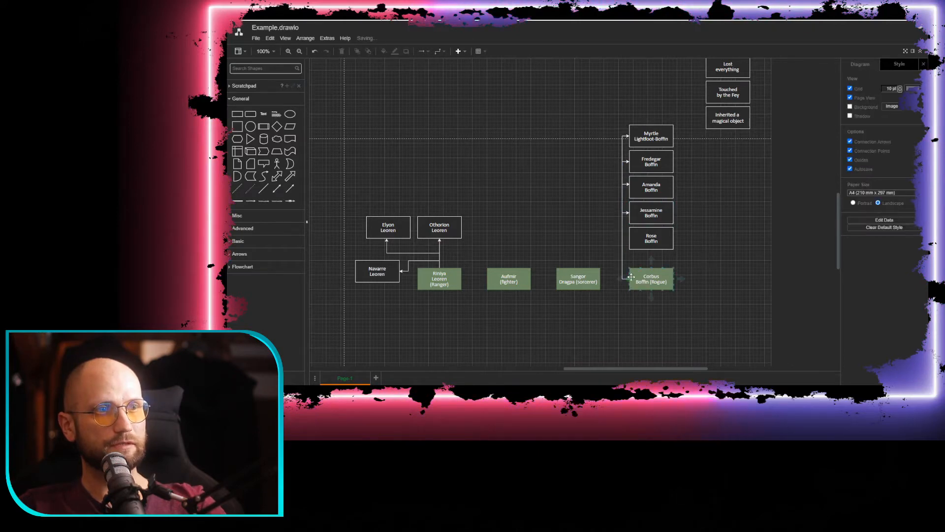
left_click_drag(603, 261, 630, 238)
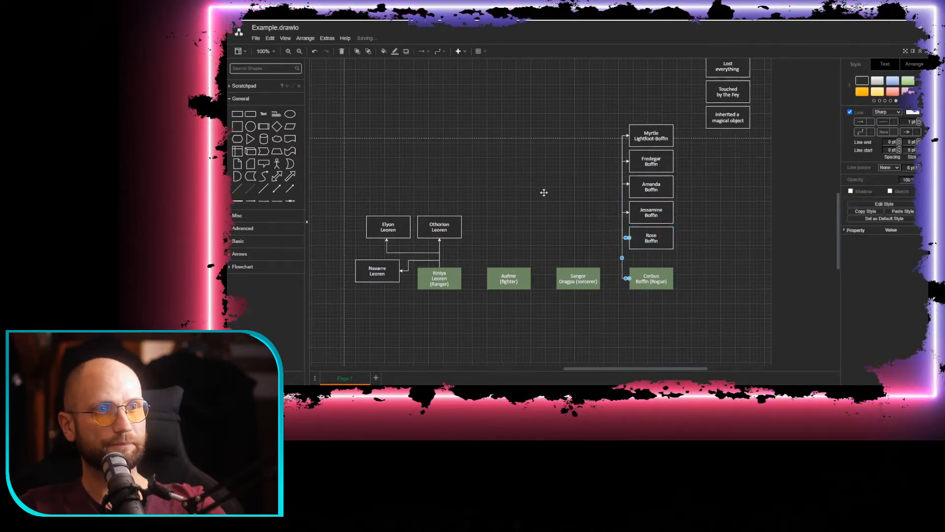
Move the fighter's three and the sorcerer's two relative boxes together down above their green boxes
scroll(538, 320, "up", 6)
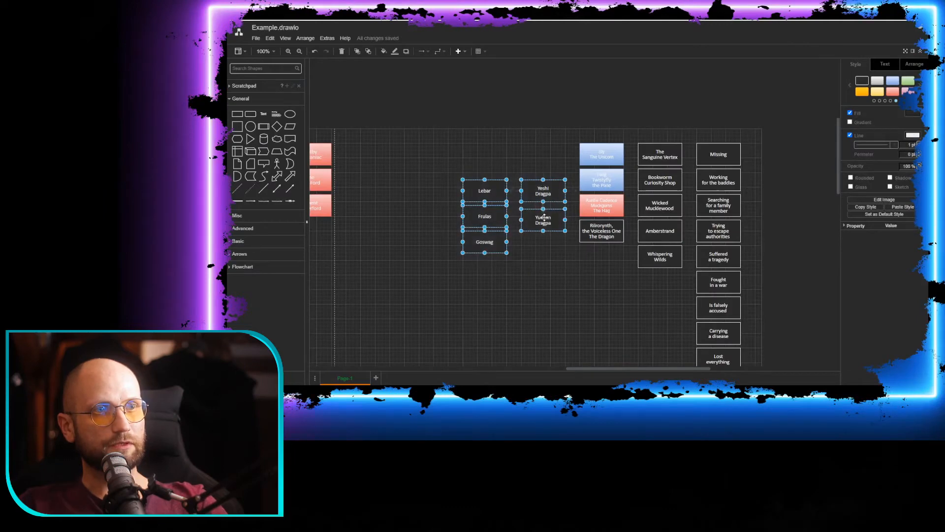
left_click_drag(544, 220, 563, 236)
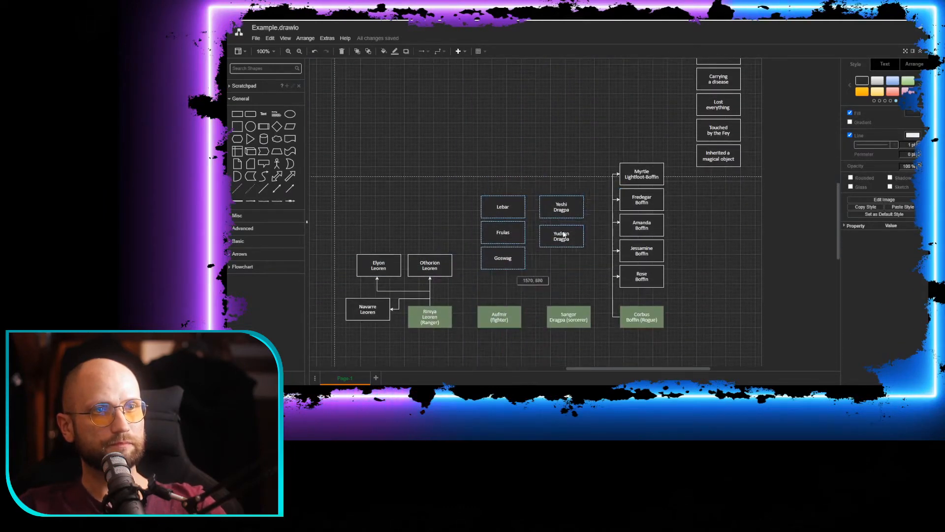
left_click(543, 142)
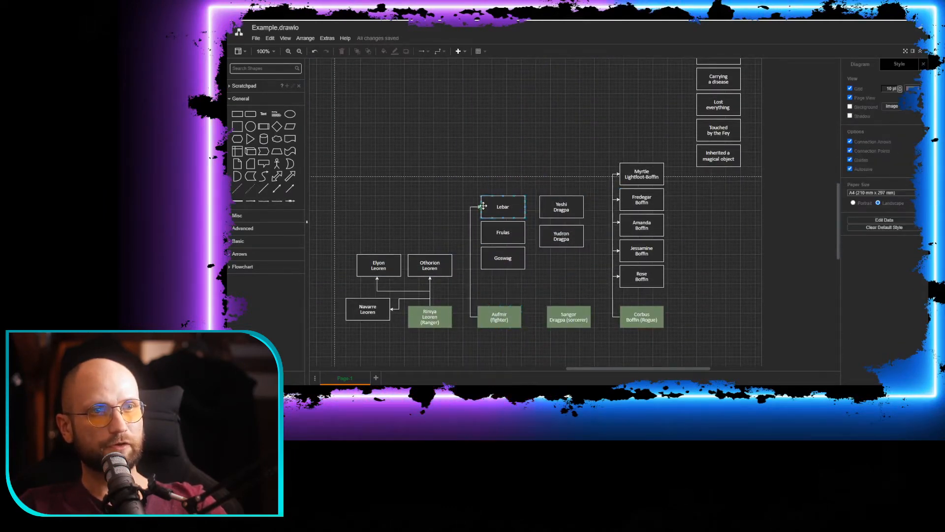
Connect the fighter's box to the left side of each of its three relative boxes with arrows
left_click_drag(483, 206, 483, 258)
left_click(479, 291)
left_click(482, 291)
Move the sorcerer's two relative boxes closer above the sorcerer's box and connect the sorcerer to each with an arrow
left_click(578, 276)
left_click_drag(562, 235, 572, 272)
left_click_drag(561, 207, 571, 240)
left_click(547, 310)
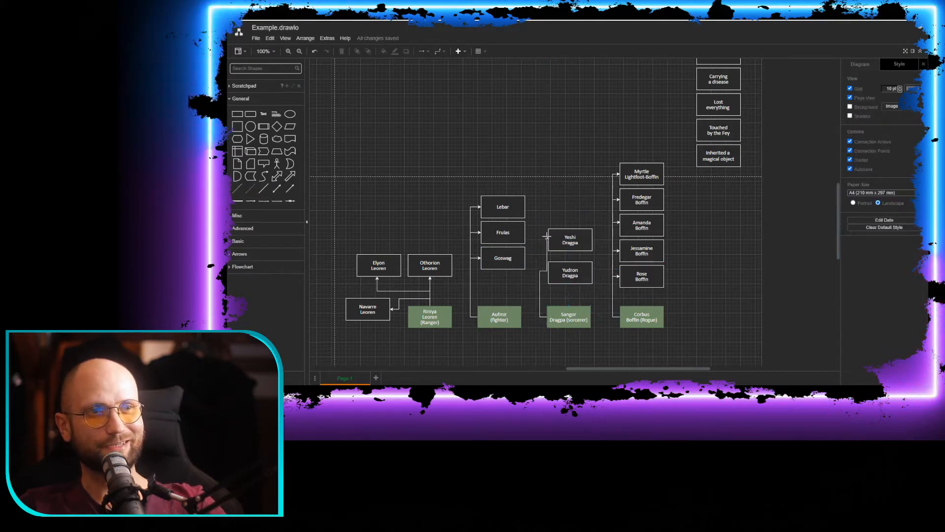
left_click_drag(549, 239, 548, 239)
left_click(559, 301)
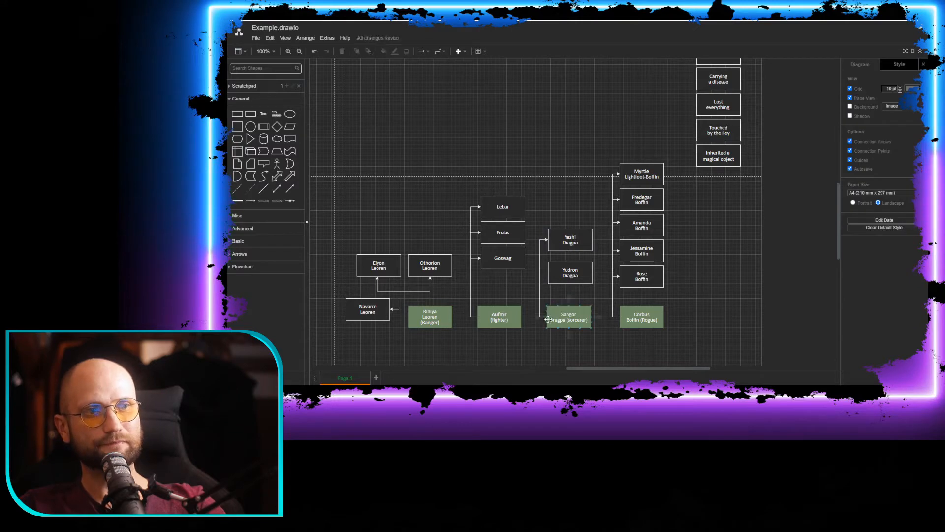
left_click_drag(547, 272, 533, 248)
left_click(529, 280)
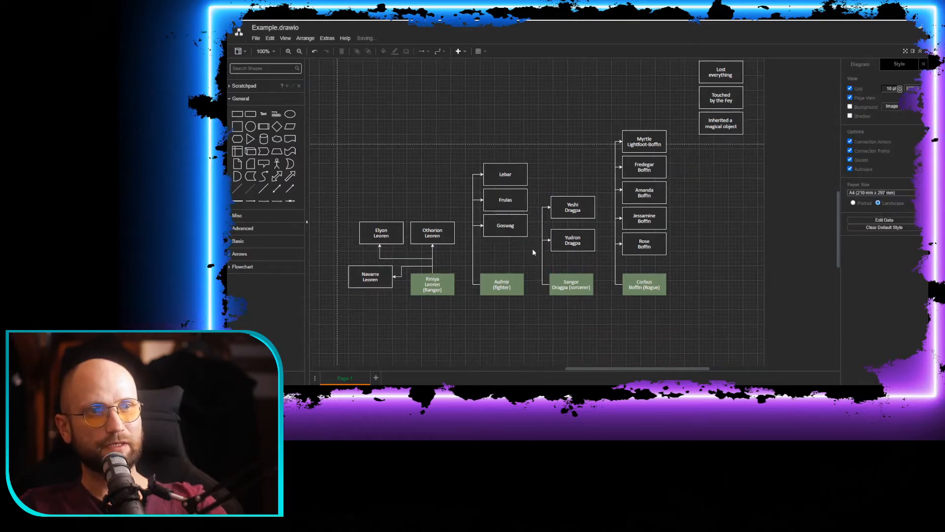
scroll(493, 296, "up", 4)
left_click_drag(437, 335, 598, 311)
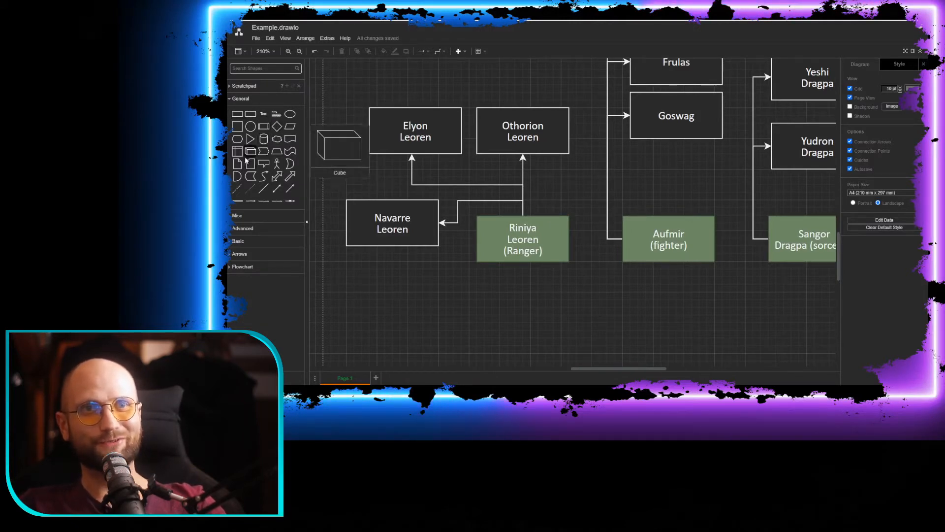
Try replacing the ranger's green rectangle with a hexagon shape
left_click_drag(237, 139, 911, 253)
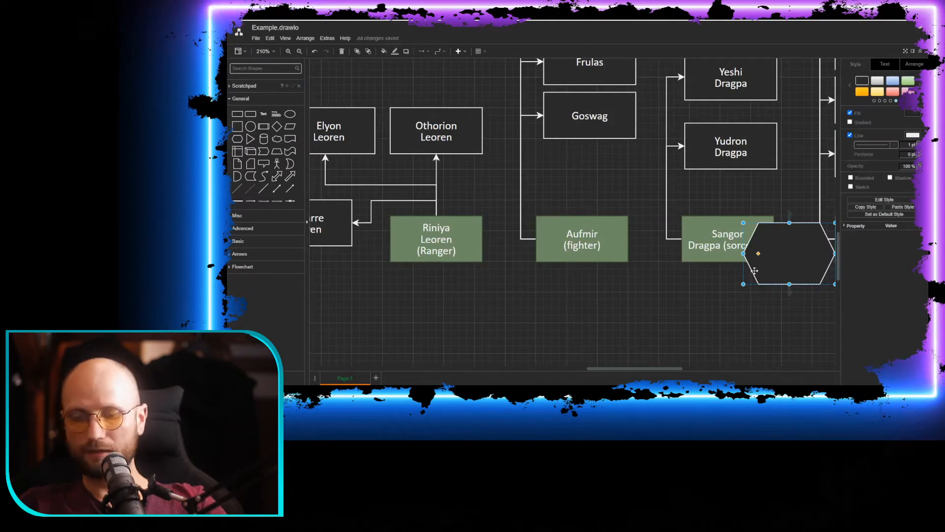
key("ctrl+z")
left_click_drag(238, 138, 435, 239)
left_click(542, 294)
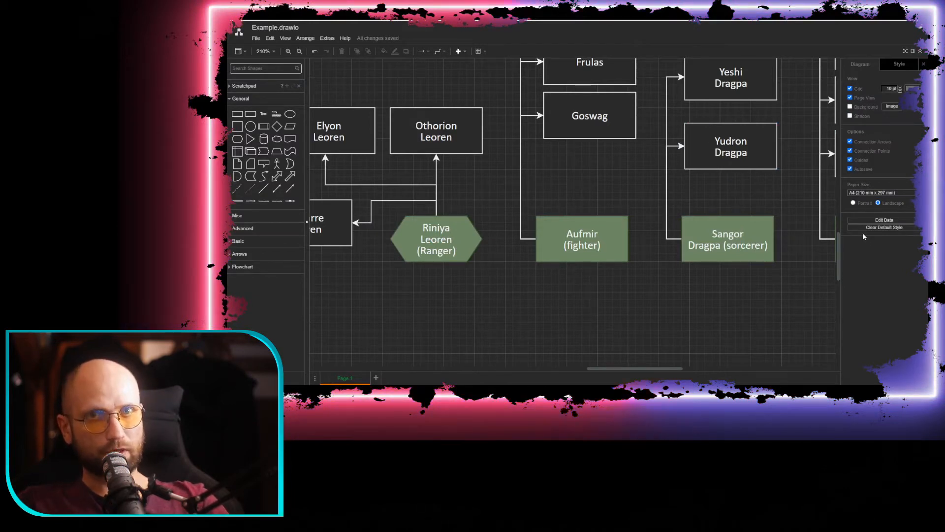
left_click(877, 221)
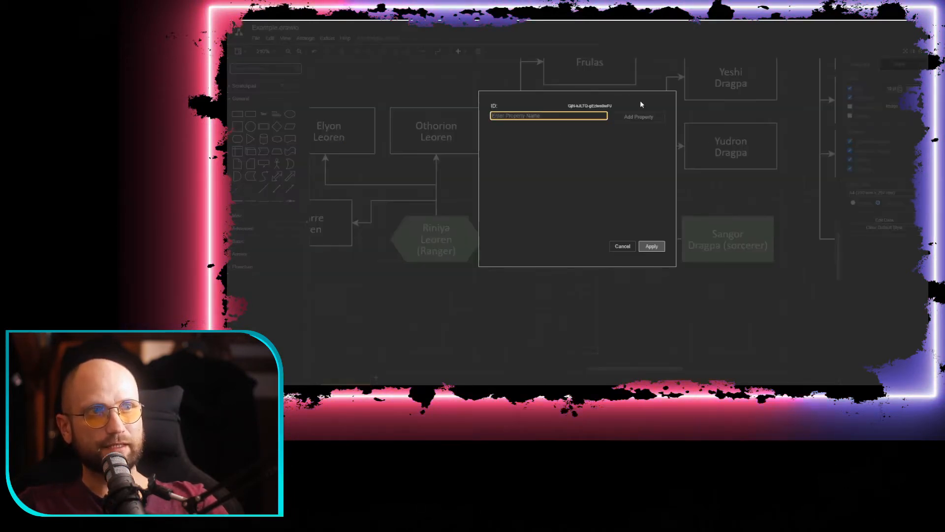
left_click(618, 247)
mouse_move(633, 212)
left_mouse_down()
mouse_move(549, 198)
mouse_move(523, 226)
mouse_move(577, 304)
mouse_move(515, 248)
left_mouse_up()
left_click(909, 65)
left_click(859, 64)
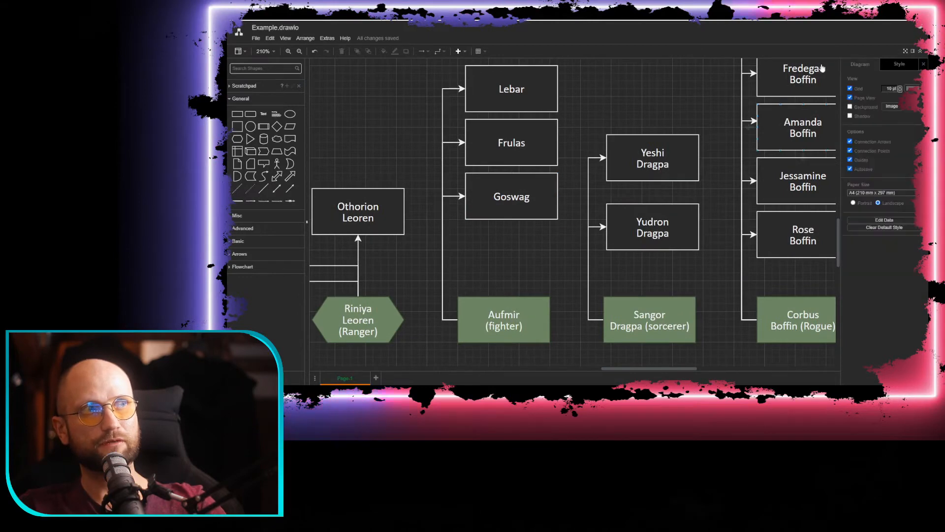
left_click_drag(408, 113, 528, 153)
scroll(508, 162, "down", 2)
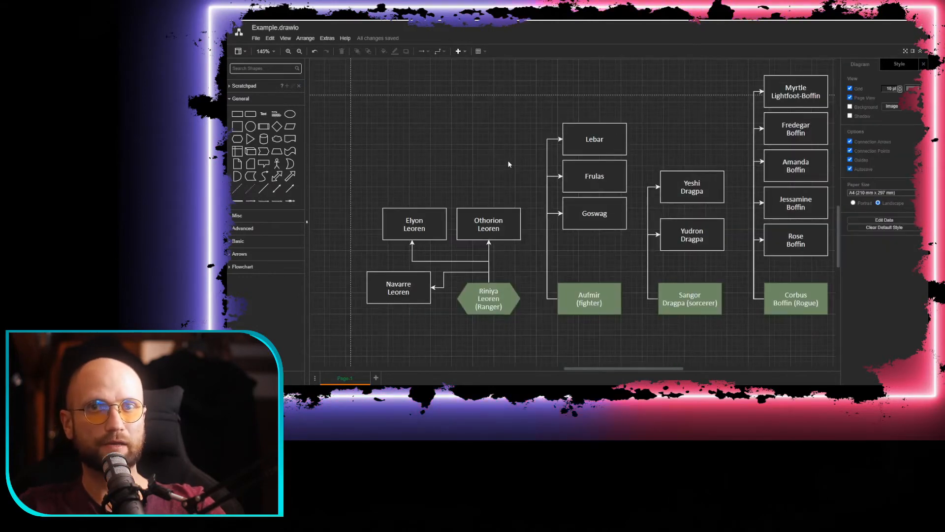
mouse_move(500, 166)
left_mouse_down()
mouse_move(434, 143)
mouse_move(459, 177)
left_mouse_up()
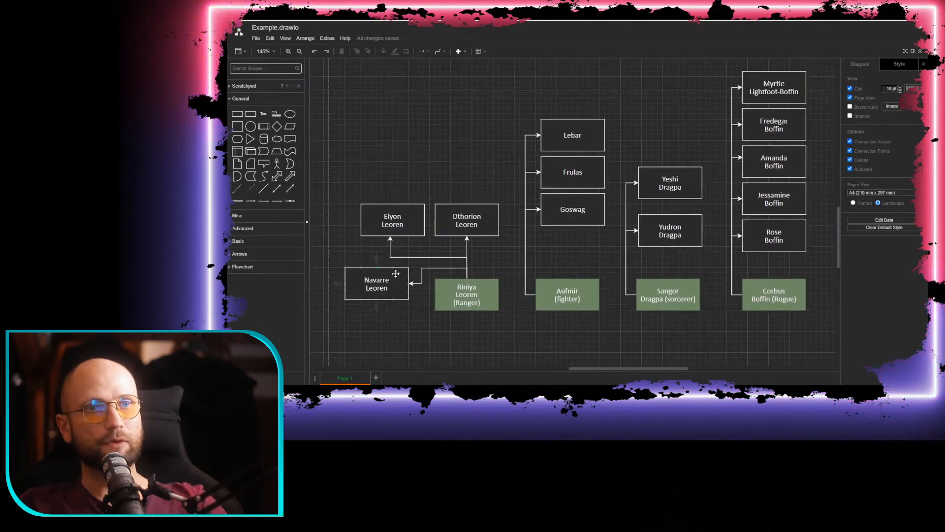
Stack the ranger's three relative boxes in a column directly above the ranger's green box
left_click_drag(395, 273, 490, 131)
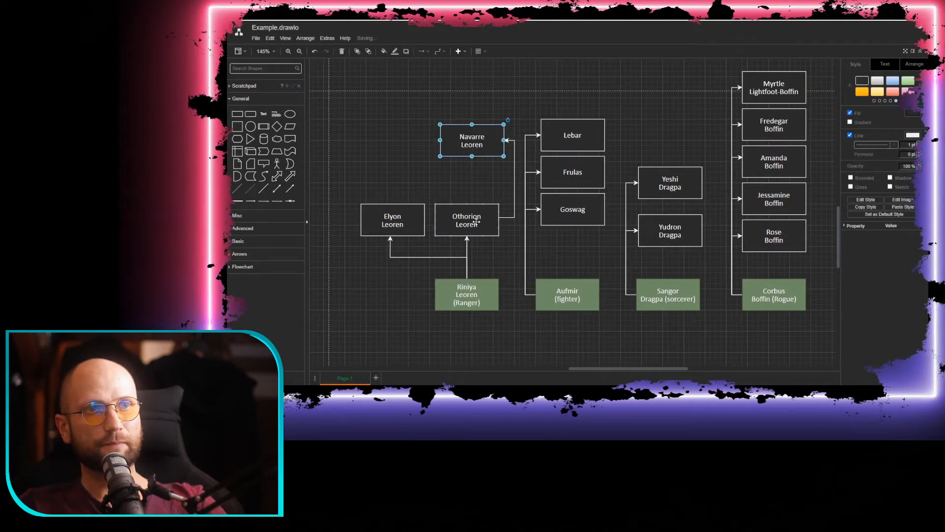
left_click_drag(477, 222, 485, 182)
left_click_drag(395, 216, 471, 215)
Delete the existing arrows between the ranger's box and its three relative boxes
left_click(513, 212)
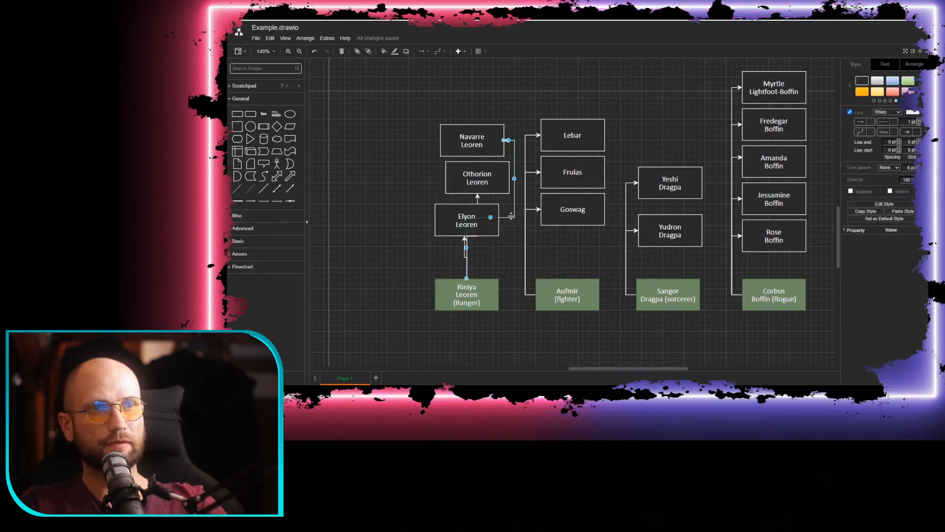
left_click(464, 245)
key("Delete")
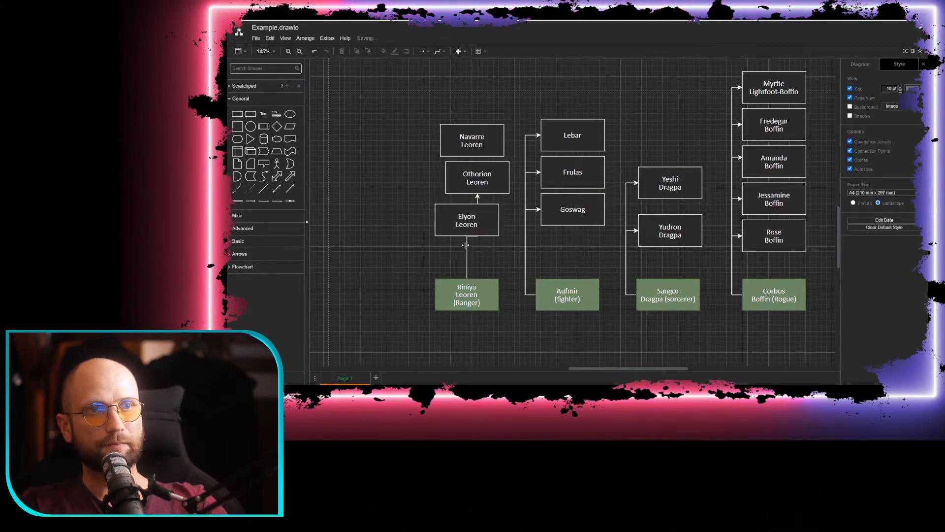
double_click(466, 245)
left_click(437, 275)
left_click(467, 261)
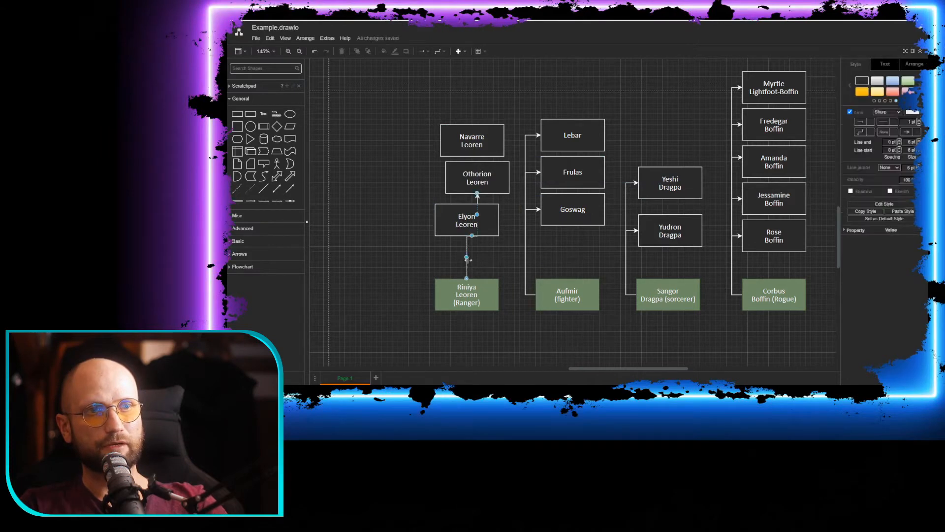
key("Delete")
Connect the ranger's box to the left side of each of its three stacked relative boxes with arrows
left_click_drag(435, 295, 441, 140)
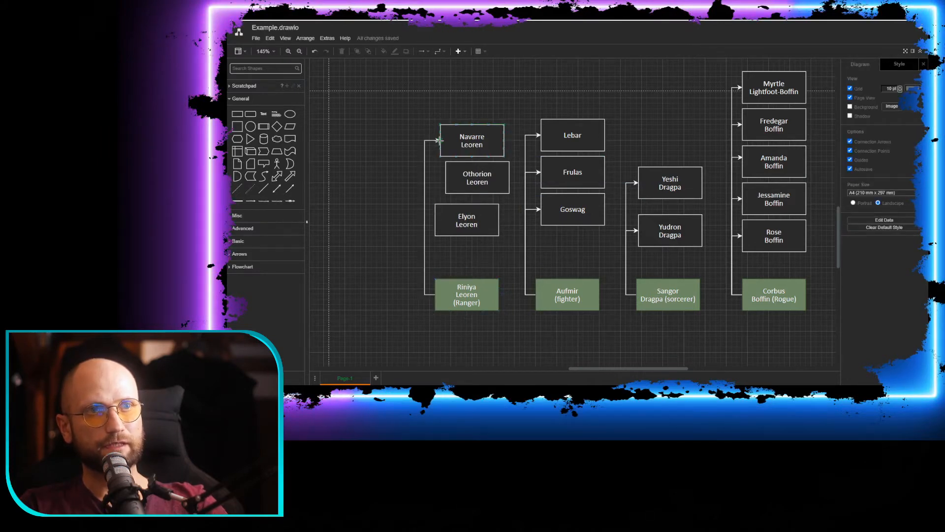
left_click(422, 269)
left_click_drag(435, 298, 445, 178)
left_click(447, 267)
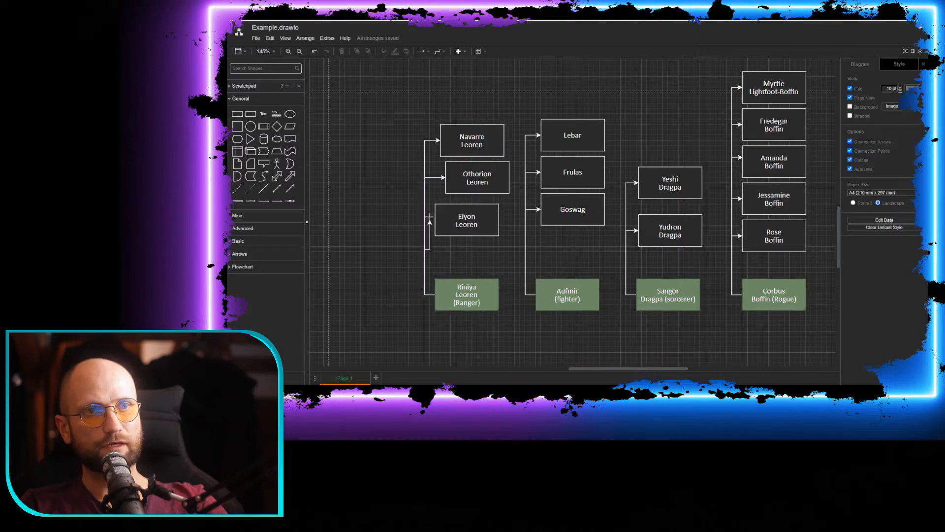
left_click_drag(435, 220, 435, 220)
left_click(489, 268)
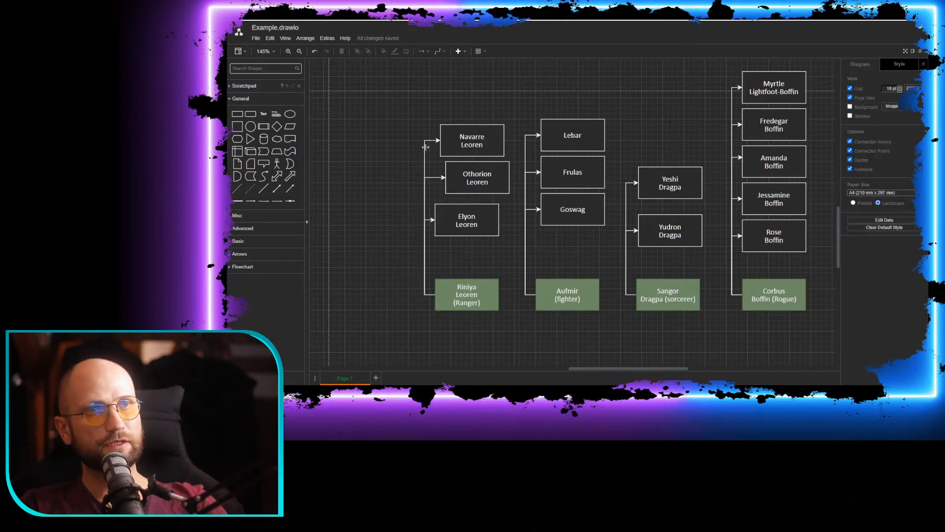
Set the line style of the arrow from the ranger to its uppermost relative box to Rounded
left_click(425, 147)
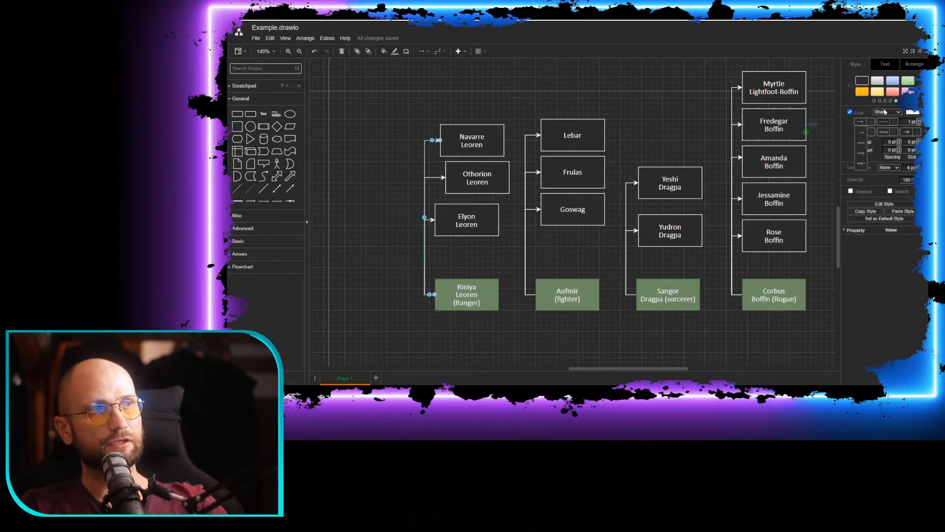
left_click(402, 137)
scroll(402, 137, "up", 6)
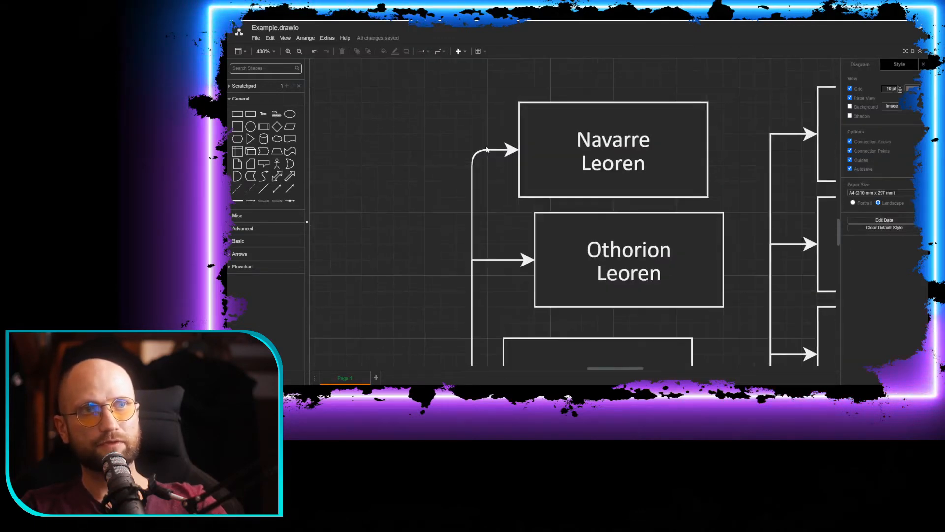
scroll(486, 149, "down", 7)
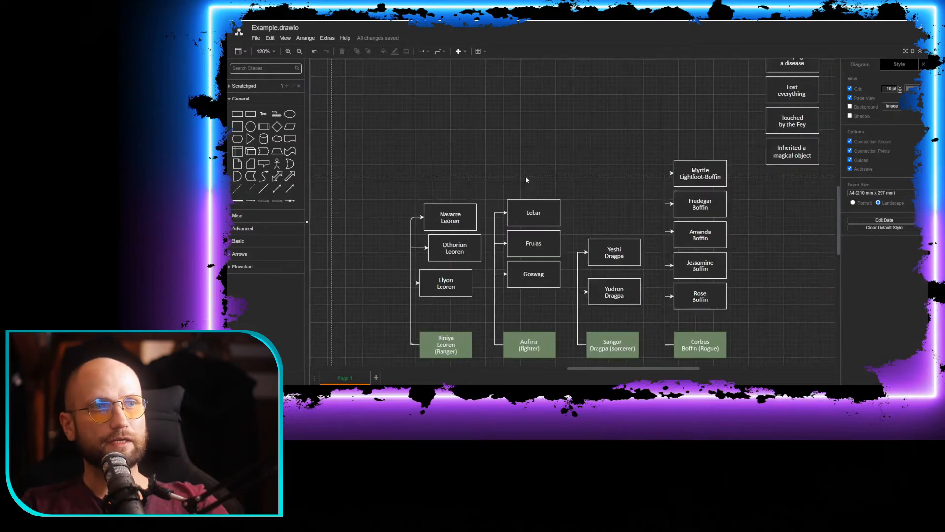
Move the stack of three red character boxes down to the open area left of the ranger's relatives
scroll(536, 147, "down", 2)
left_click_drag(536, 146, 637, 221)
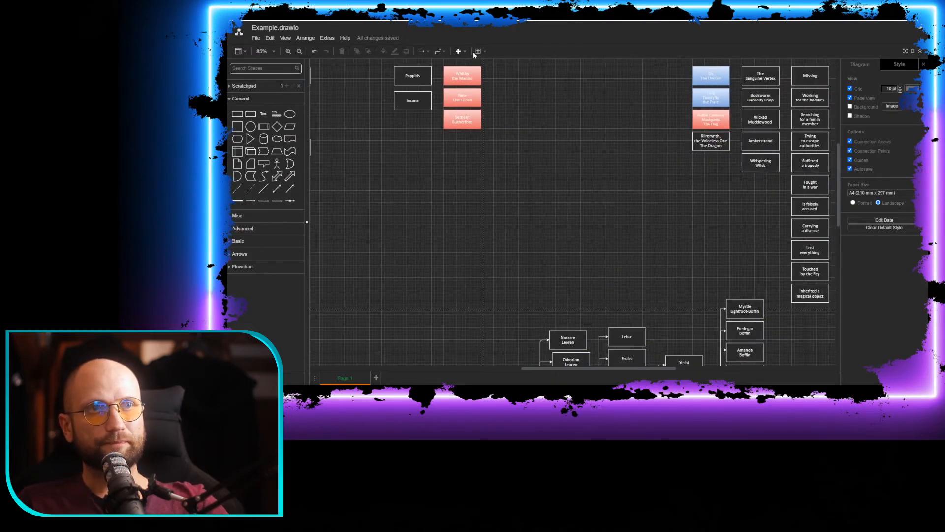
left_click_drag(491, 63, 436, 152)
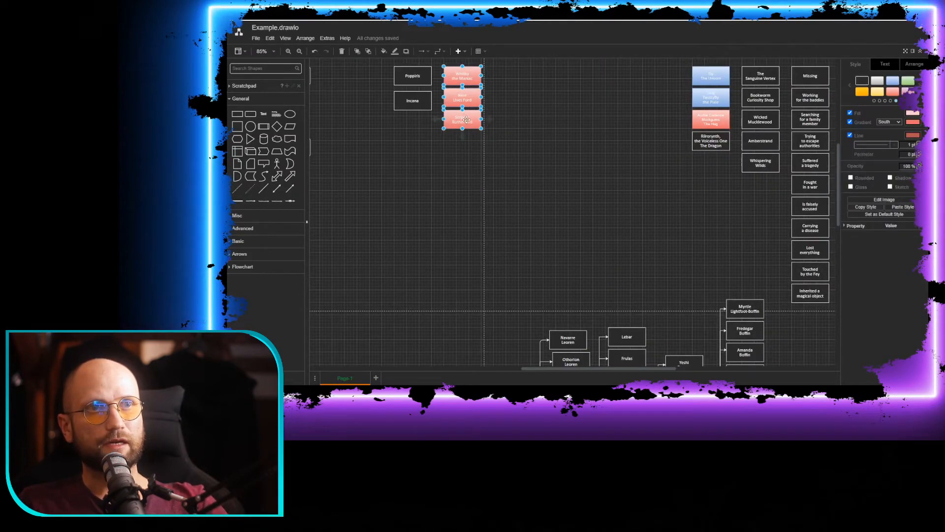
left_click_drag(466, 120, 410, 347)
left_click(441, 119)
mouse_move(441, 119)
left_mouse_down()
mouse_move(387, 60)
mouse_move(441, 247)
mouse_move(462, 215)
left_mouse_up()
Move the two blue boxes, the red hag box and the dragon box into the open area above the player character groups
left_click_drag(558, 237, 395, 257)
mouse_move(511, 84)
left_mouse_down()
mouse_move(578, 128)
mouse_move(568, 130)
left_mouse_up()
left_click_drag(537, 121, 394, 201)
left_click_drag(550, 144, 463, 255)
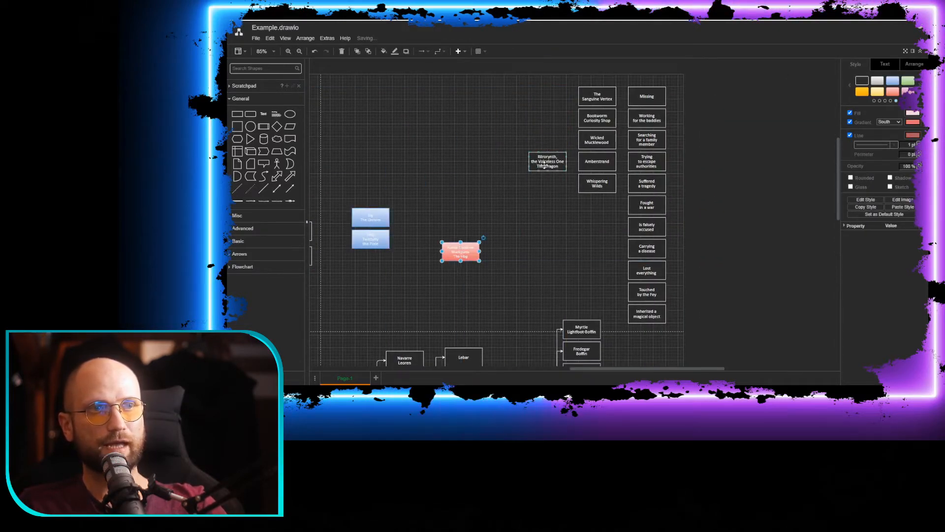
left_click_drag(544, 165, 500, 216)
Move the Amberstrand box out of the location column to the upper right of the dragon box
left_click_drag(542, 242, 487, 310)
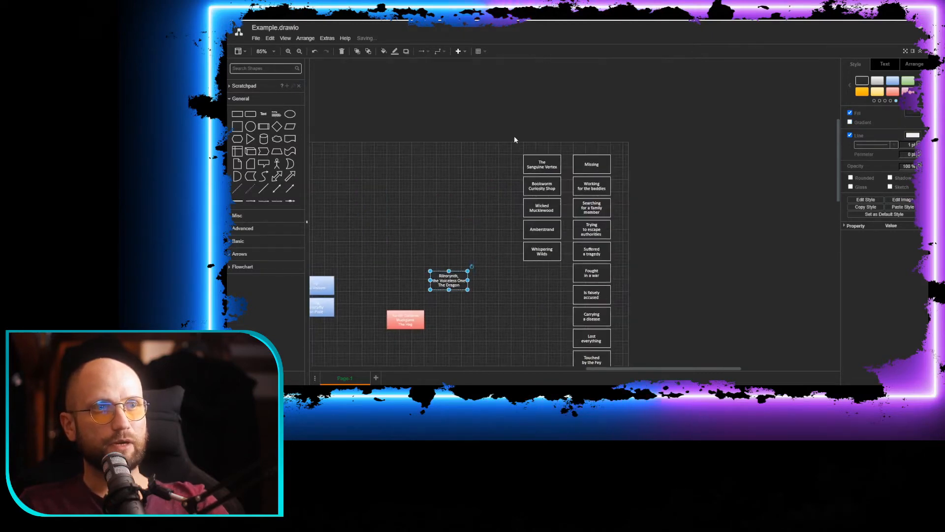
left_click_drag(515, 139, 562, 276)
scroll(473, 190, "up", 5)
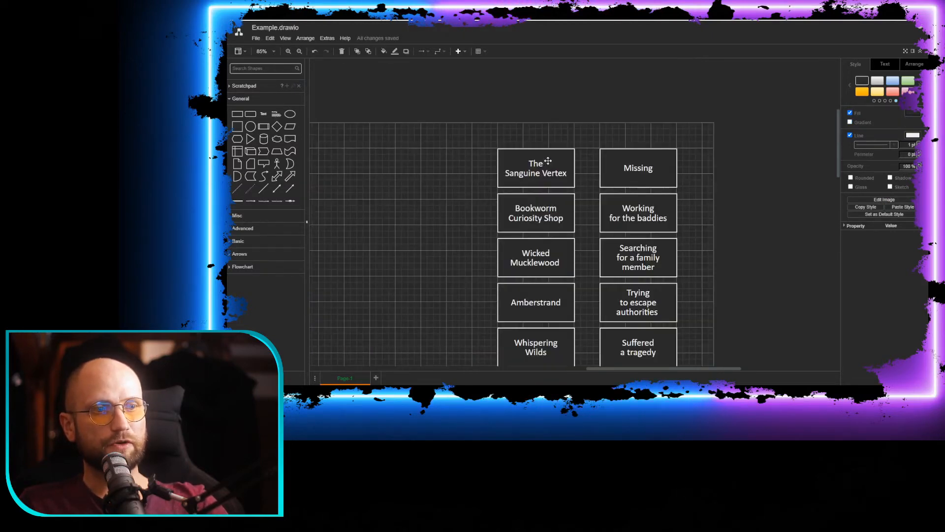
left_click(452, 120)
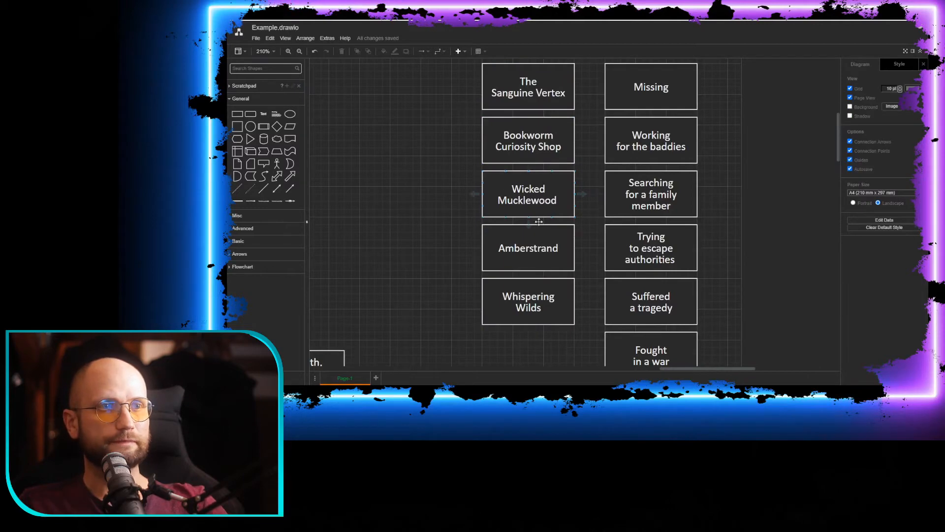
left_click_drag(512, 261, 388, 270)
scroll(543, 281, "down", 4)
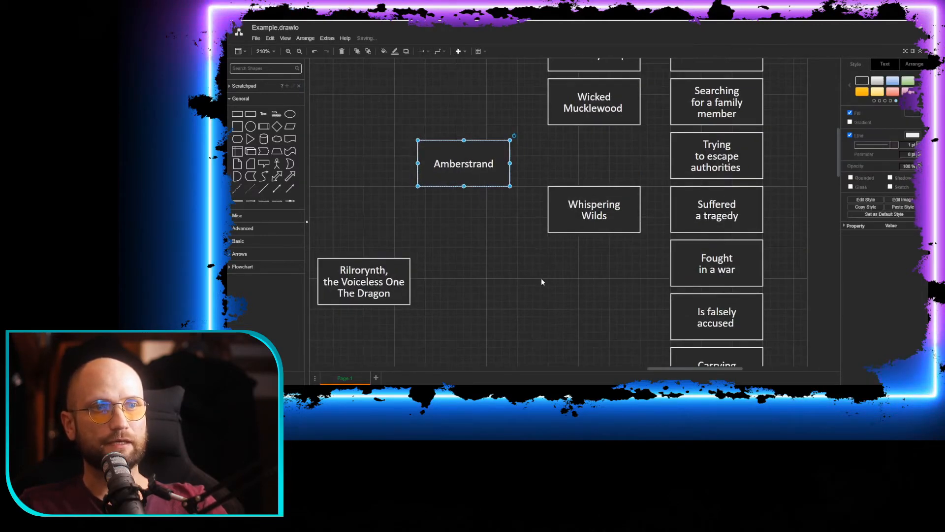
left_click_drag(527, 228, 591, 160)
Lower the hag box and place the Whispering Wilds box to its upper right and the Wicked Mucklewood box to its upper left
left_click_drag(520, 155, 537, 217)
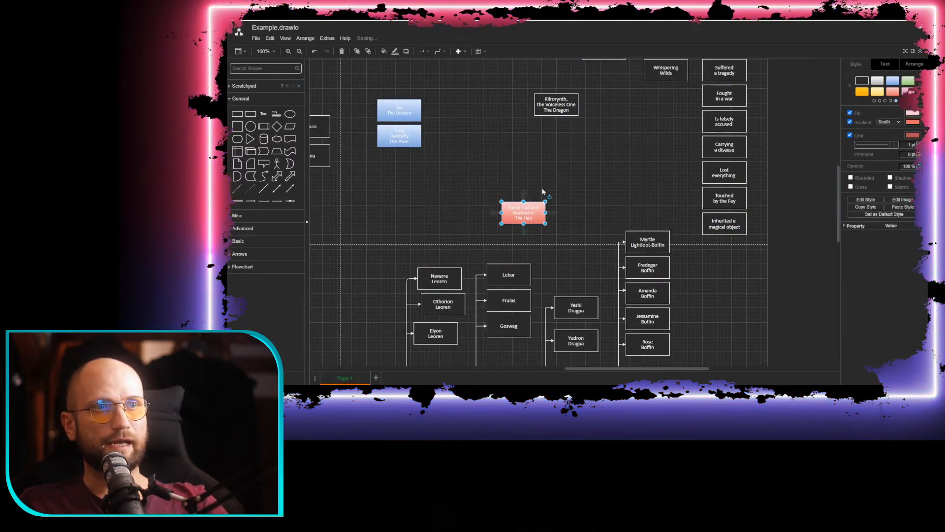
left_click(546, 191)
left_click_drag(668, 62, 595, 169)
left_click_drag(535, 170, 446, 269)
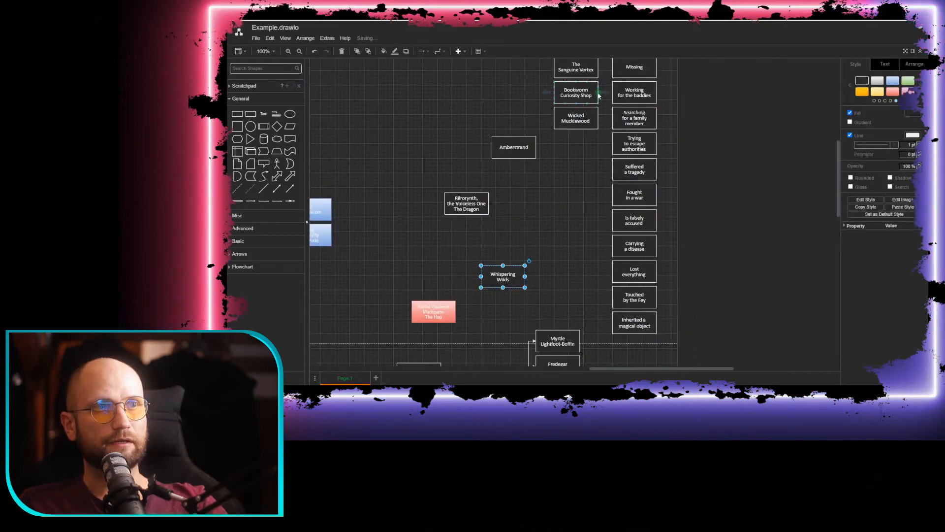
left_click_drag(586, 120, 385, 267)
left_click_drag(448, 261, 564, 205)
left_click(502, 255)
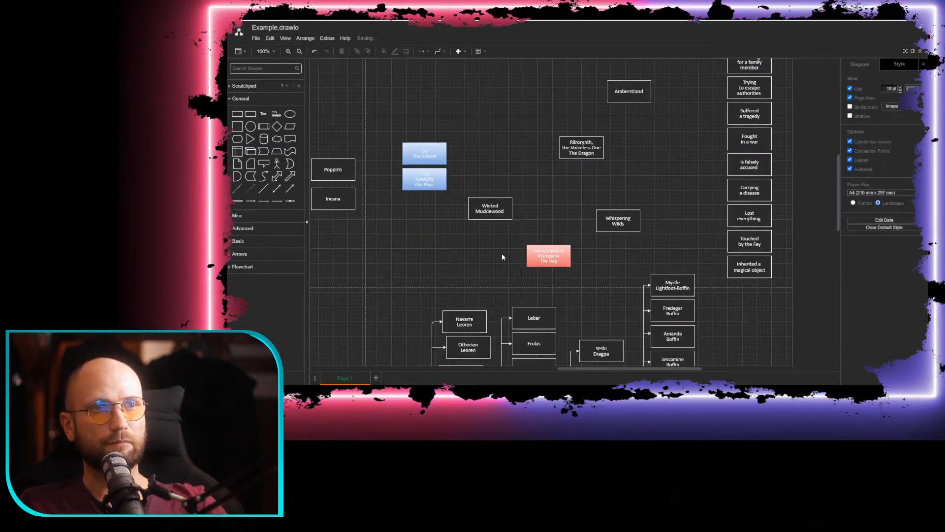
Connect the right side of the Wicked Mucklewood box to the top of the red hag box with an arrow
scroll(551, 217, "up", 3)
mouse_move(571, 164)
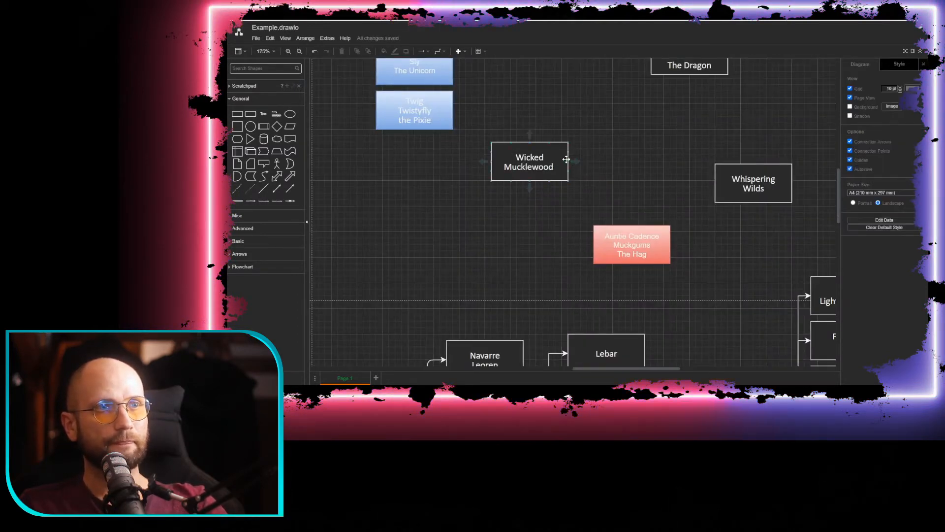
mouse_move(568, 163)
left_mouse_down()
mouse_move(632, 227)
mouse_move(540, 213)
left_mouse_up()
left_click(586, 217)
Move the "Suffered a tragedy" box from the background column to the open area above the ranger's relatives, lower left of Wicked Mucklewood
scroll(555, 231, "down", 4)
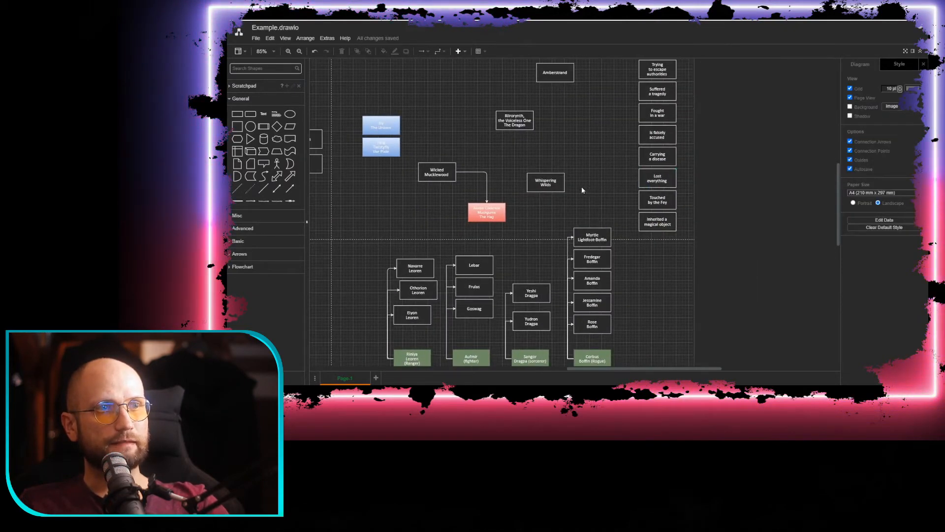
left_click_drag(581, 188, 560, 238)
left_click_drag(599, 163, 370, 297)
left_click_drag(386, 347, 547, 206)
Move the ranger's middle relative box out to the left of the other two and connect it to "Suffered a tragedy" with an arrow
scroll(549, 203, "up", 3)
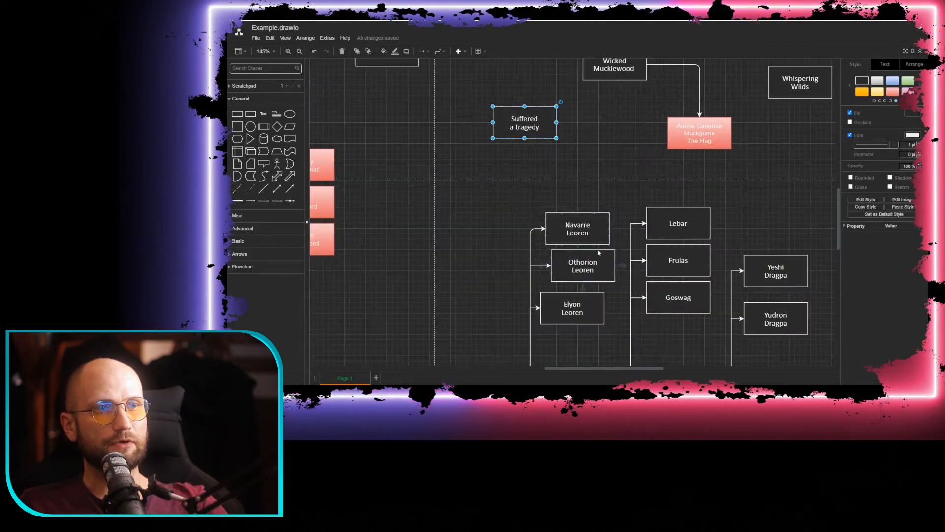
left_click_drag(598, 252, 508, 252)
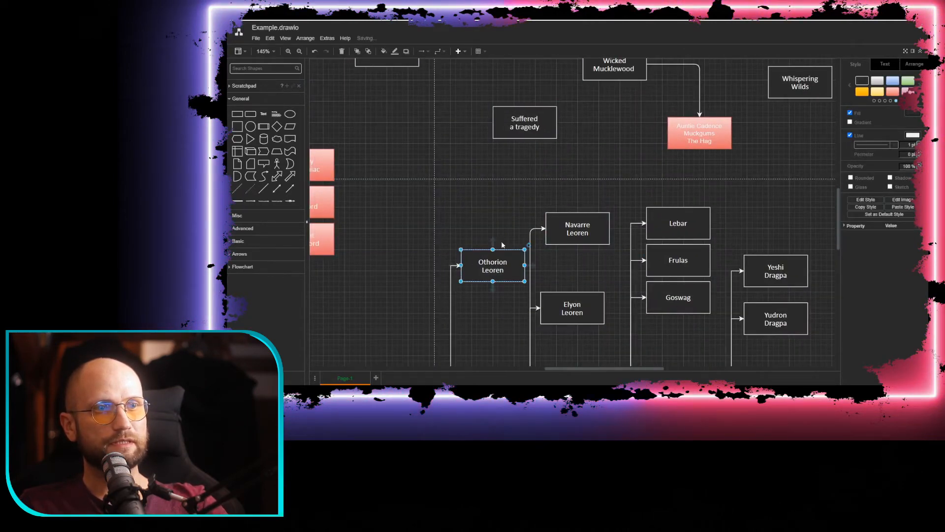
left_click(547, 208)
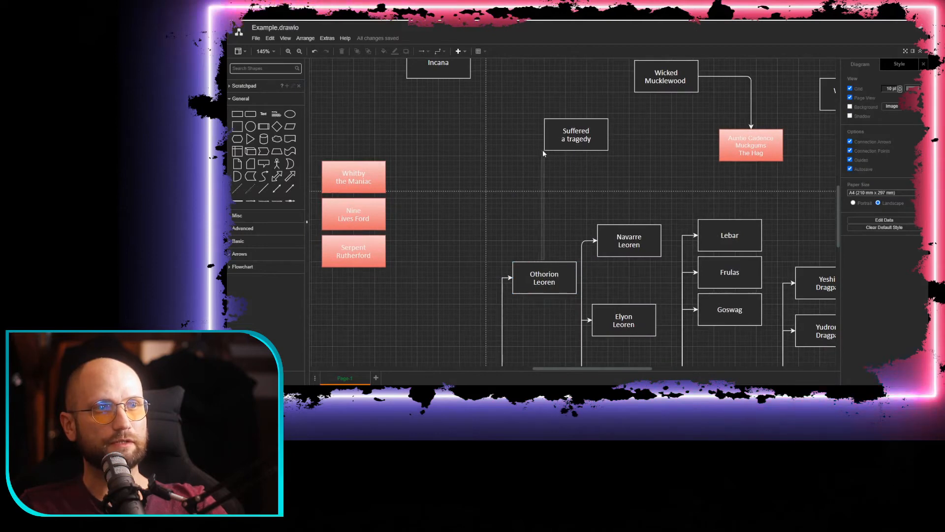
left_click_drag(546, 264, 573, 147)
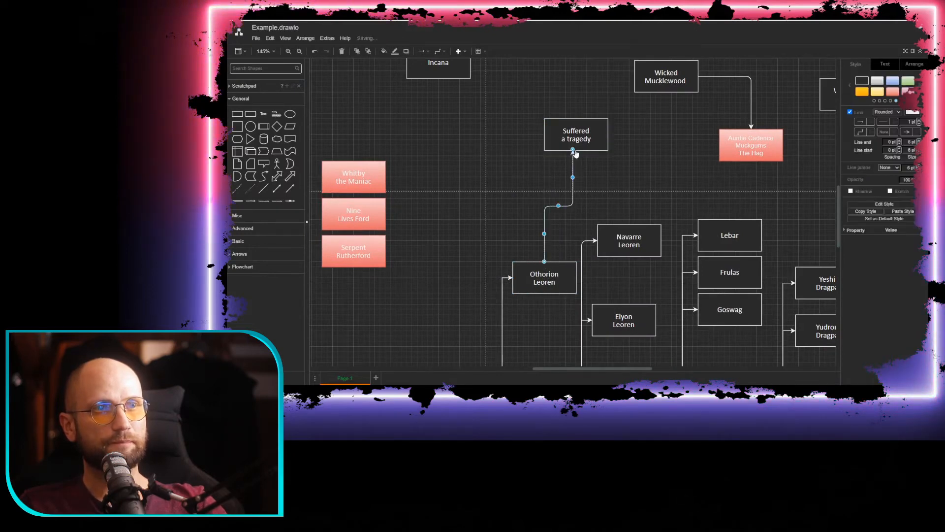
left_click(571, 191)
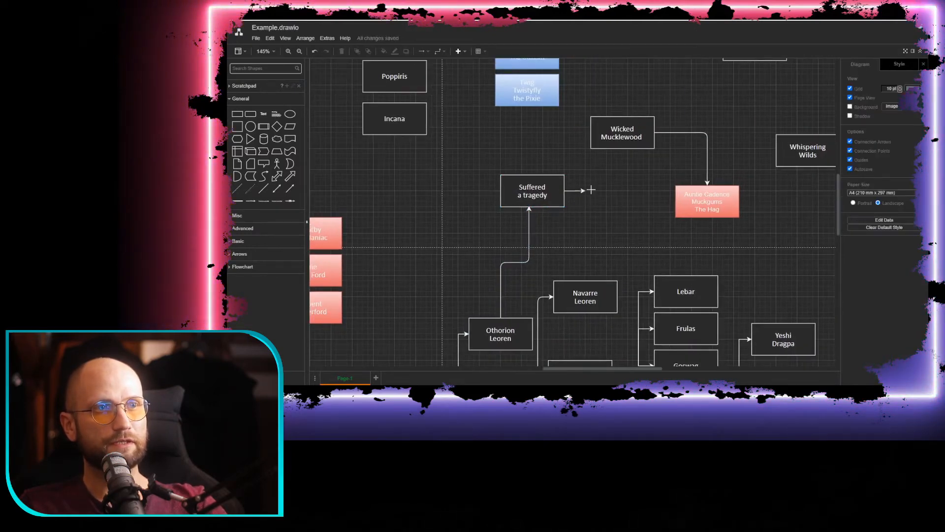
Connect the right side of the "Suffered a tragedy" box to the bottom of the Wicked Mucklewood box with an arrow
left_click_drag(591, 190, 622, 141)
left_click_drag(676, 184, 620, 177)
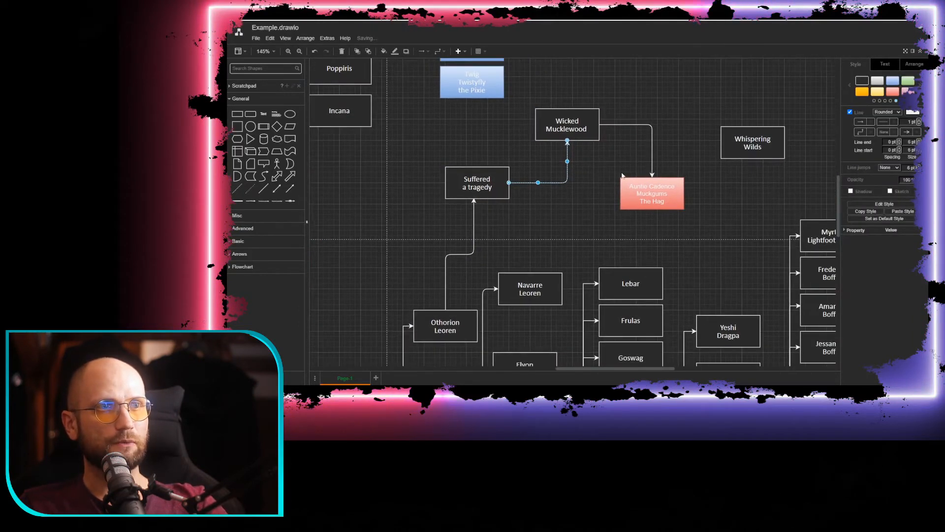
left_click(702, 195)
left_click_drag(731, 215, 677, 230)
scroll(620, 237, "down", 2)
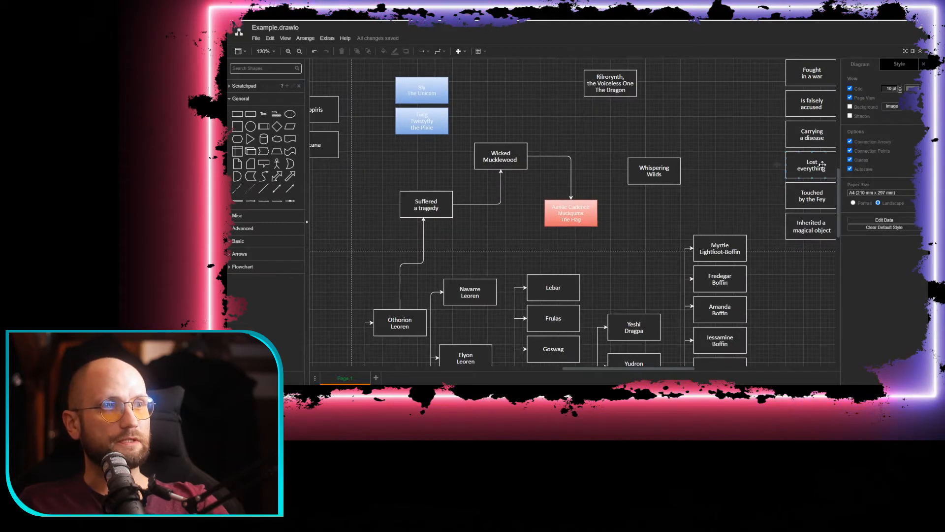
Move the "Lost everything" box beside "Suffered a tragedy" and connect the ranger's outlying relative to it with an arrow separate from the existing one
left_click_drag(822, 164, 364, 207)
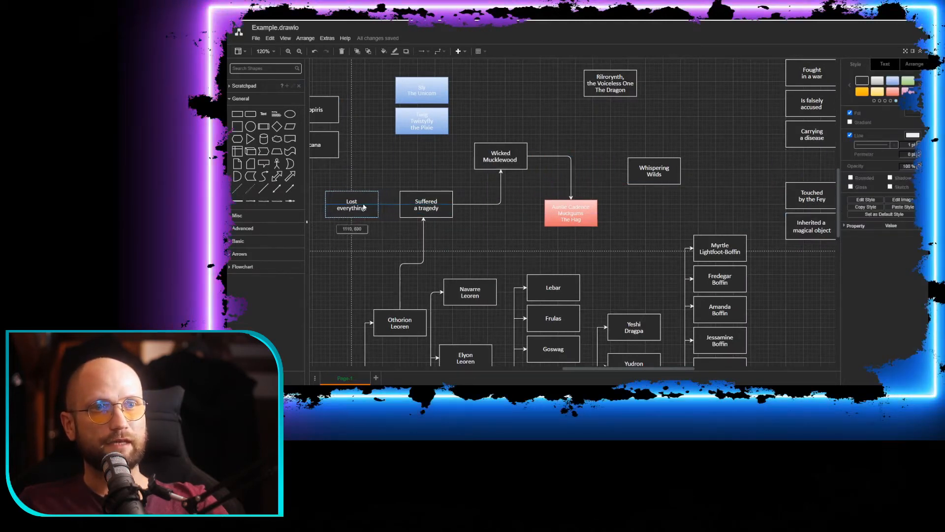
left_click(388, 245)
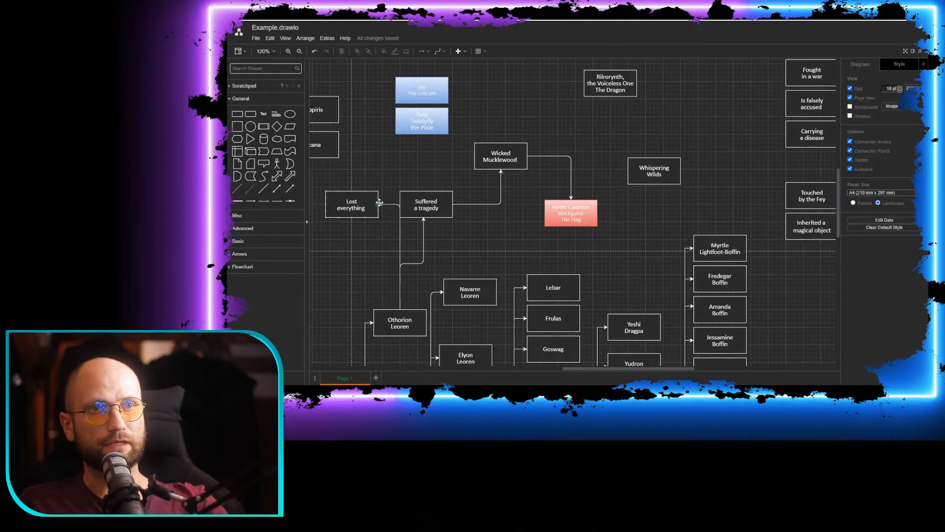
left_click(399, 235)
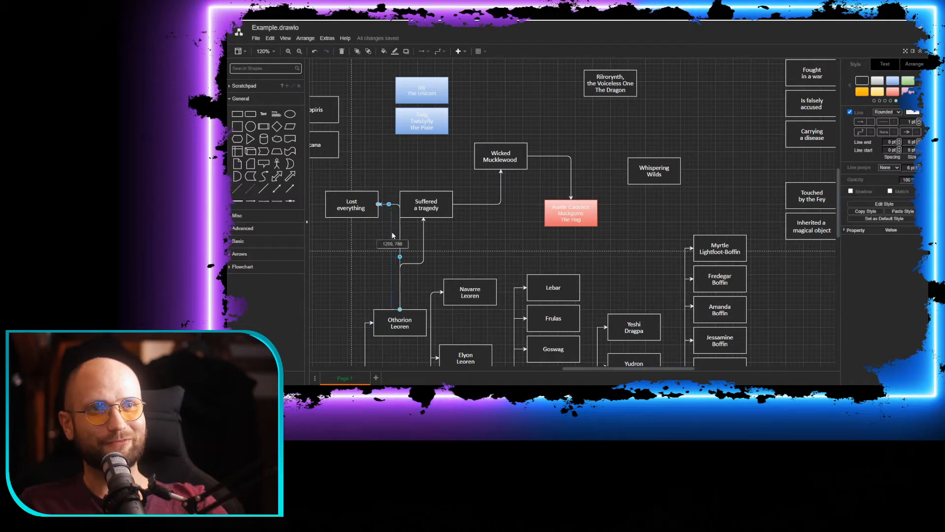
left_click_drag(391, 233, 393, 233)
left_click(401, 235)
left_click_drag(358, 272, 442, 245)
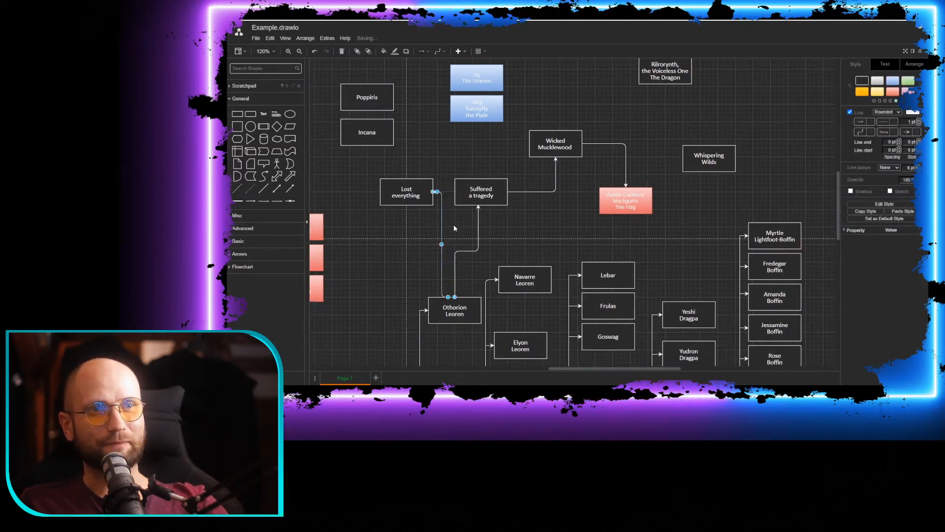
Move the "Trying to escape authorities" box below the sorcerer and connect the sorcerer to it with an arrow
left_click(543, 223)
left_click_drag(543, 222, 501, 265)
left_click_drag(670, 190, 479, 175)
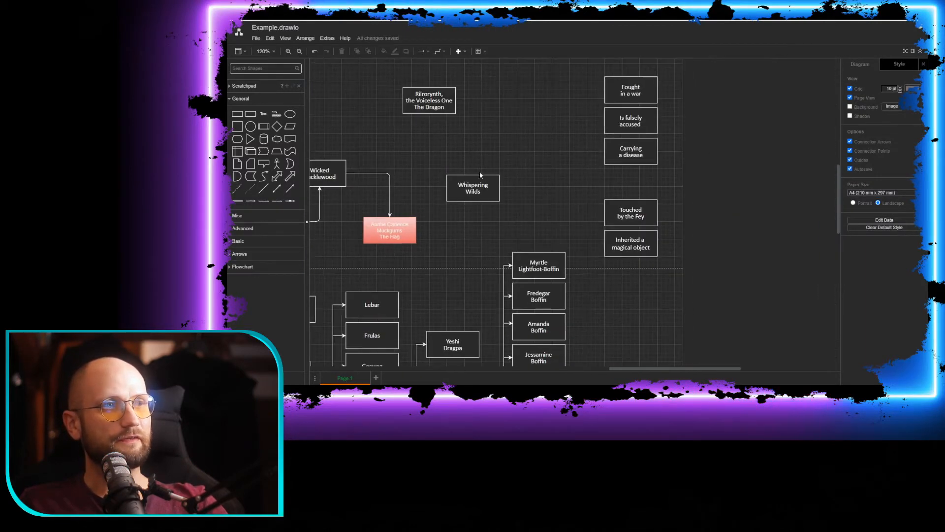
left_click_drag(601, 174, 595, 103)
left_click_drag(593, 195, 595, 186)
scroll(595, 185, "up", 6)
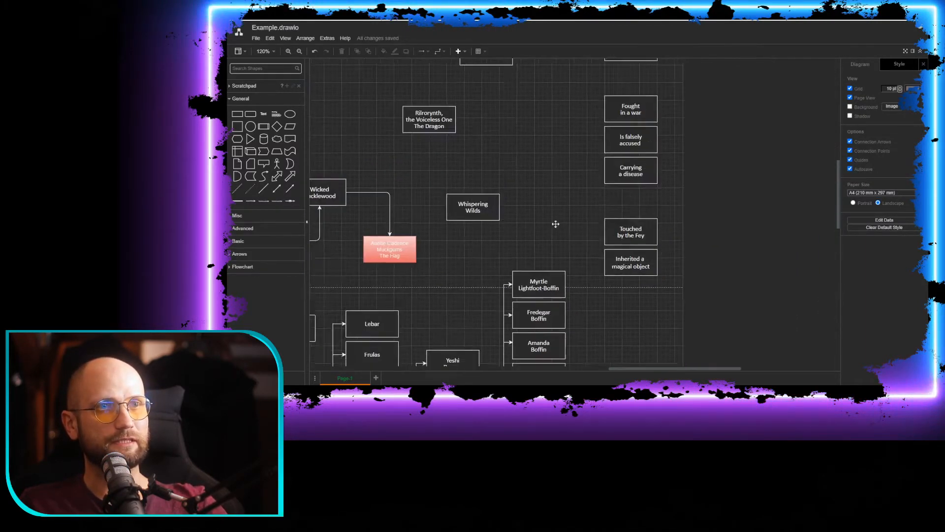
left_click_drag(600, 243, 525, 267)
scroll(545, 143, "up", 4)
scroll(516, 298, "down", 7)
scroll(515, 133, "down", 2)
left_click(483, 220)
scroll(483, 221, "left", 2)
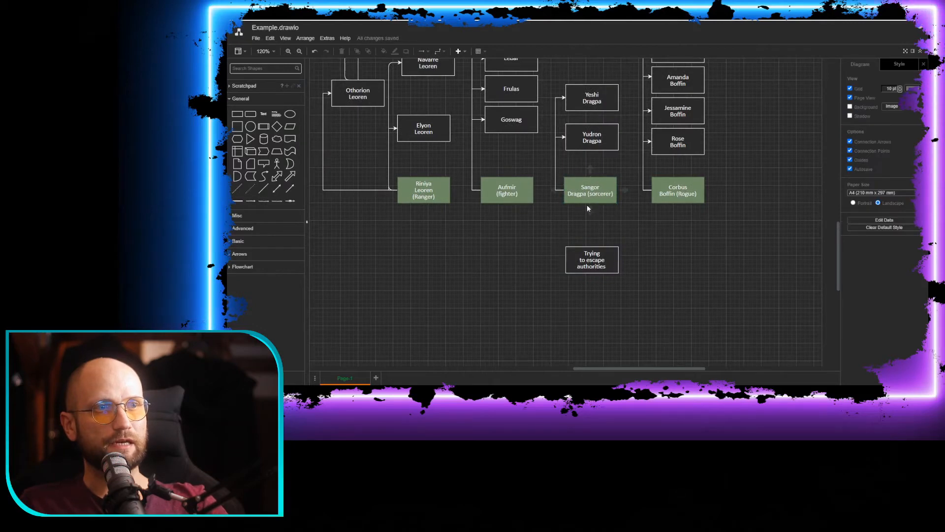
scroll(587, 205, "up", 2)
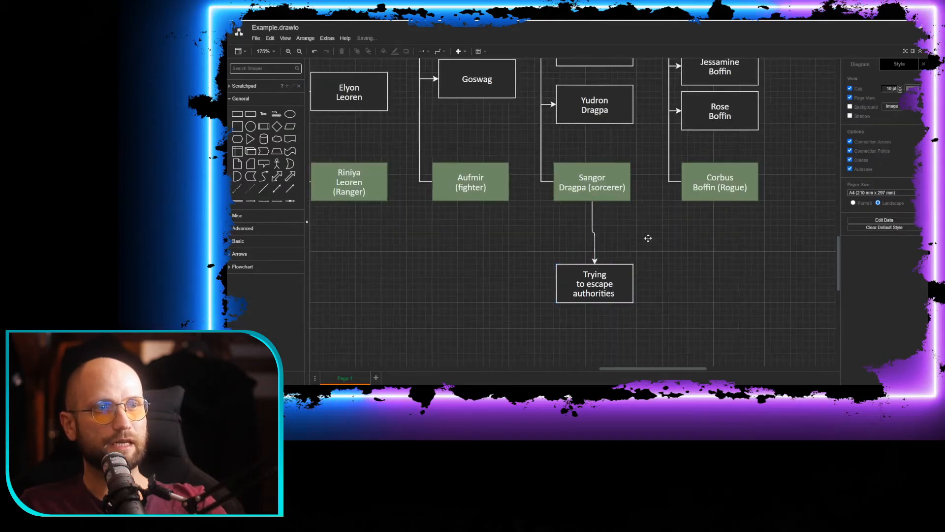
Move the "Is falsely accused" box below and left of "Trying to escape authorities" and connect the two with an arrow
scroll(607, 262, "down", 5)
left_click_drag(646, 239, 627, 316)
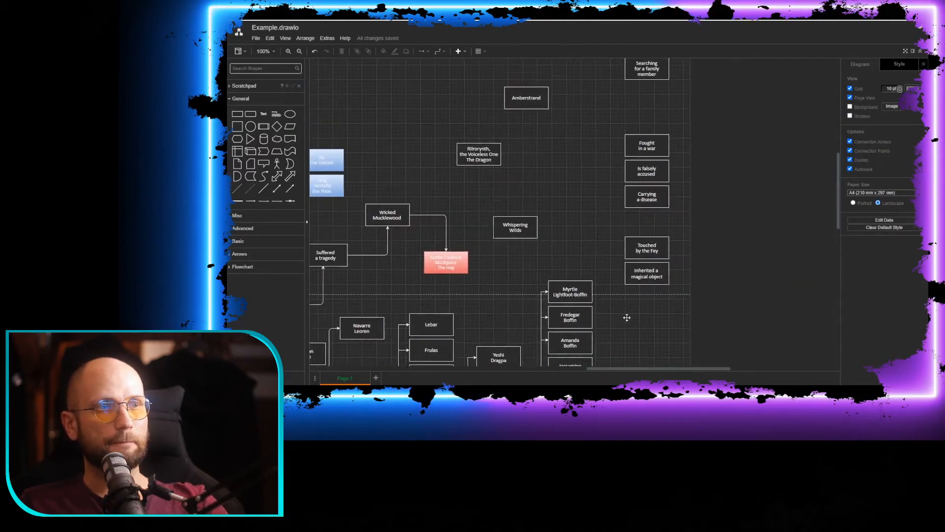
left_click_drag(586, 202, 577, 267)
left_click_drag(635, 240, 448, 342)
left_click(461, 306)
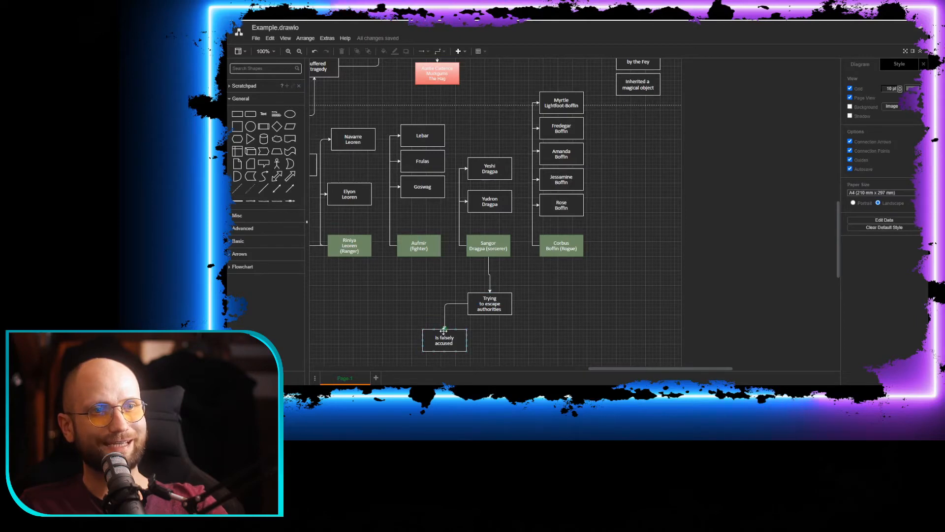
Align the "Trying to escape authorities" box directly under the sorcerer to straighten the arrow between them
left_click_drag(441, 273, 561, 261)
left_click_drag(625, 290, 624, 291)
left_click(655, 272)
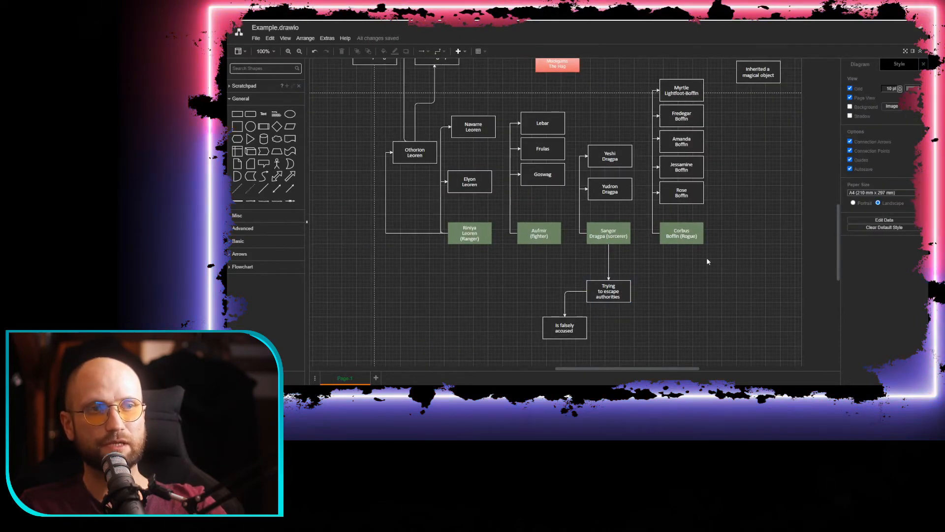
Move the "Searching for a family member" box below and right of the rogue and connect the rogue to it with an arrow
left_click_drag(707, 257, 697, 317)
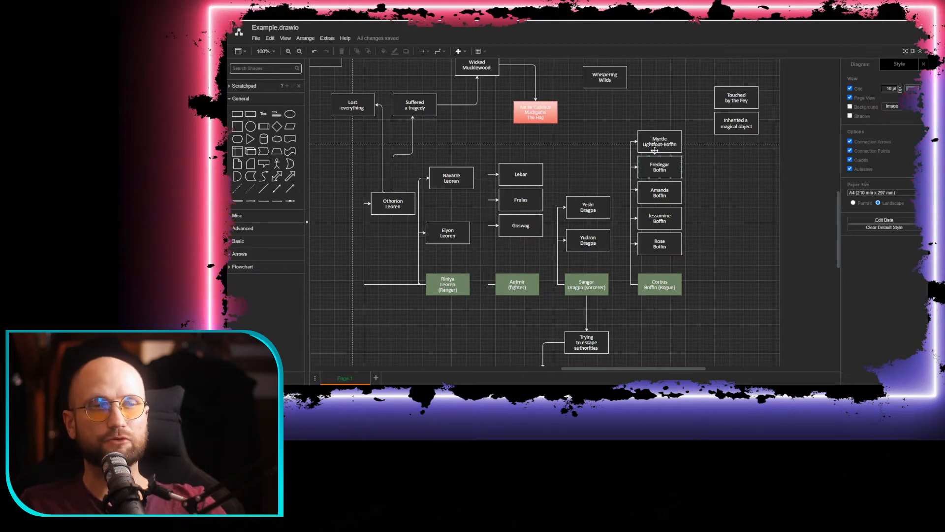
left_click_drag(675, 100, 604, 227)
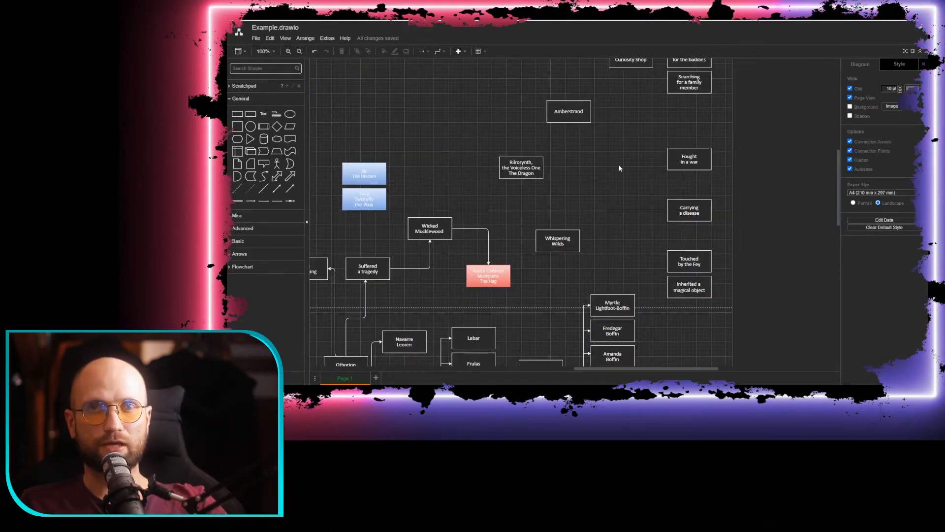
left_click_drag(618, 167, 604, 219)
left_click_drag(668, 133, 608, 296)
scroll(506, 267, "down", 7)
scroll(510, 276, "left", 5)
left_click_drag(704, 295, 515, 240)
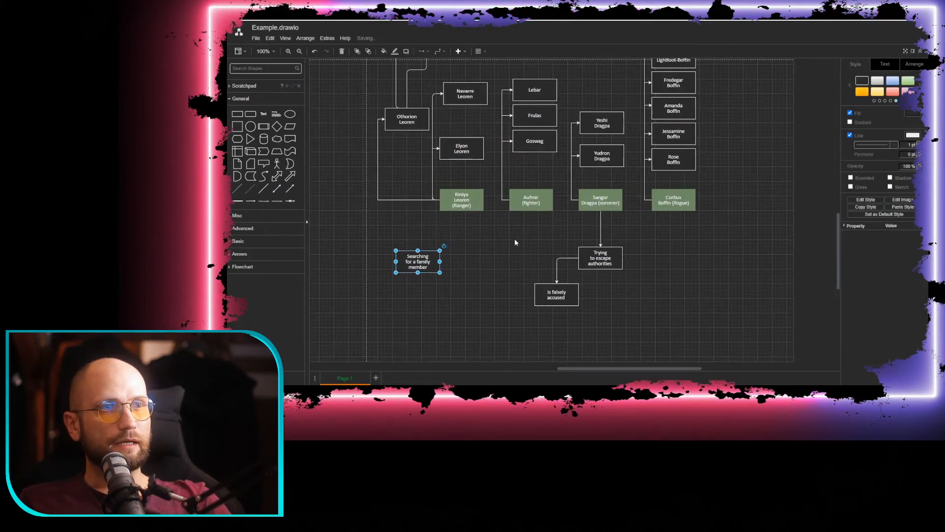
left_click_drag(422, 259, 614, 287)
left_click(668, 238)
Move the "Fought in a war" box below and left of the fighter and connect the fighter to it with an arrow
left_click_drag(668, 151, 583, 323)
mouse_move(553, 200)
left_mouse_down()
mouse_move(554, 283)
mouse_move(561, 192)
left_mouse_up()
left_click_drag(614, 127, 497, 246)
left_click(521, 196)
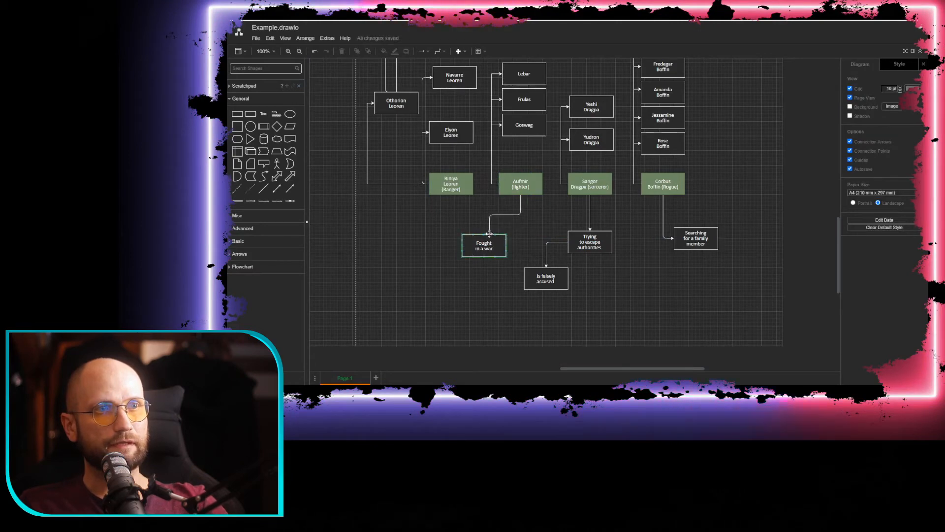
Review the player characters' backstory links and the background boxes that are still unplaced
scroll(516, 214, "up", 4)
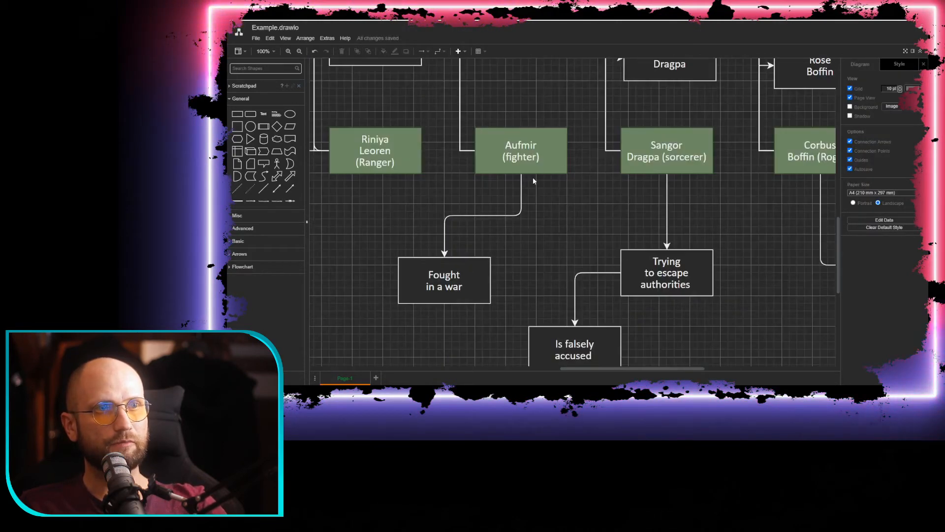
left_click_drag(587, 211, 526, 190)
scroll(518, 193, "down", 4)
left_click_drag(586, 137, 486, 327)
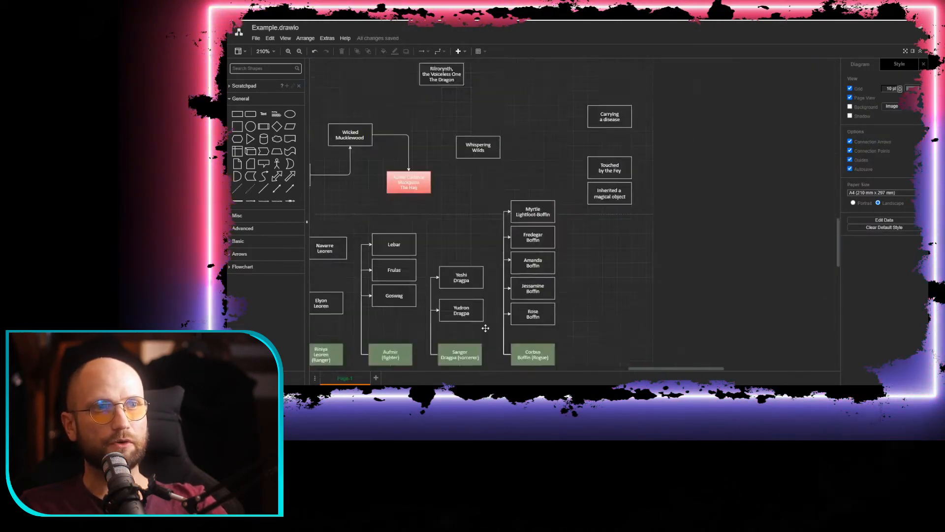
left_click_drag(570, 168, 566, 362)
left_click_drag(602, 138, 415, 304)
left_click_drag(496, 248, 409, 194)
left_click(447, 215)
left_click_drag(465, 239, 420, 199)
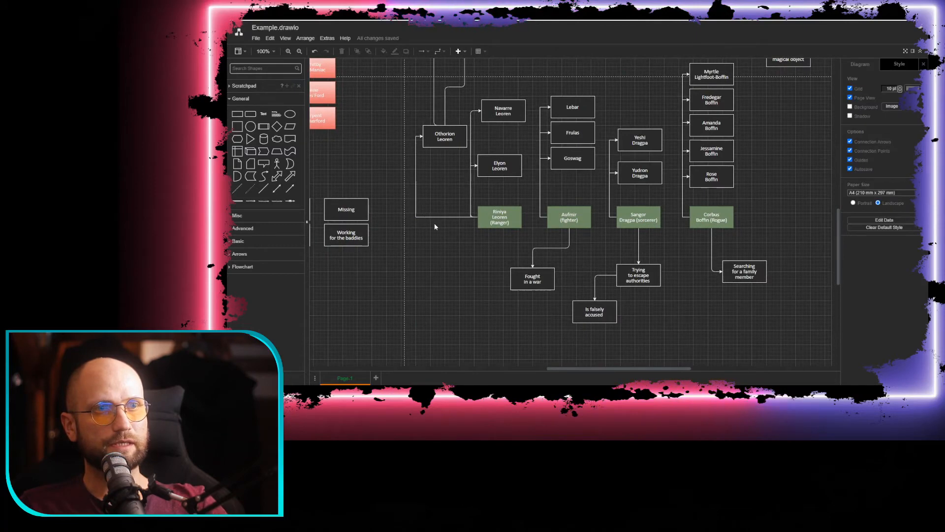
left_click_drag(705, 298, 709, 234)
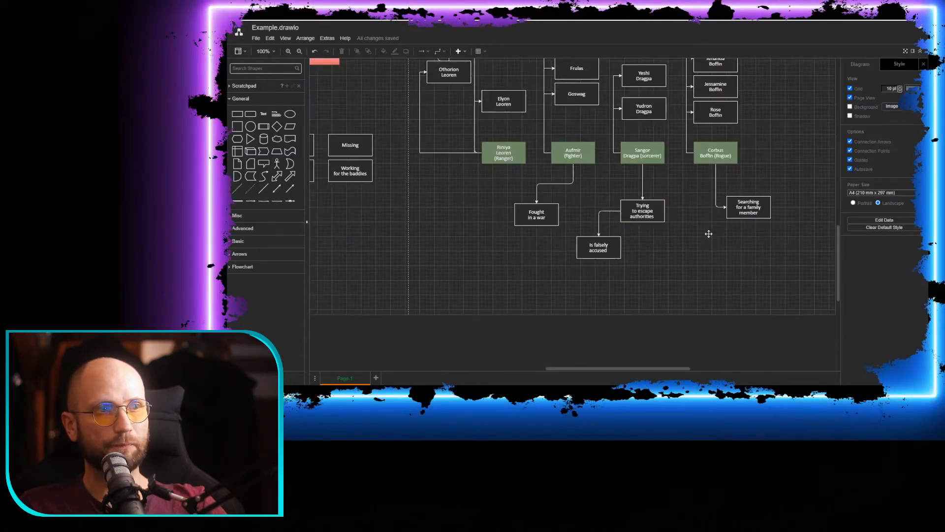
Move the "Working for the baddies" box to the open area right of the rogue's relatives
left_click_drag(389, 228, 418, 235)
left_click(383, 182)
left_click_drag(383, 180, 585, 209)
left_click_drag(608, 227, 602, 212)
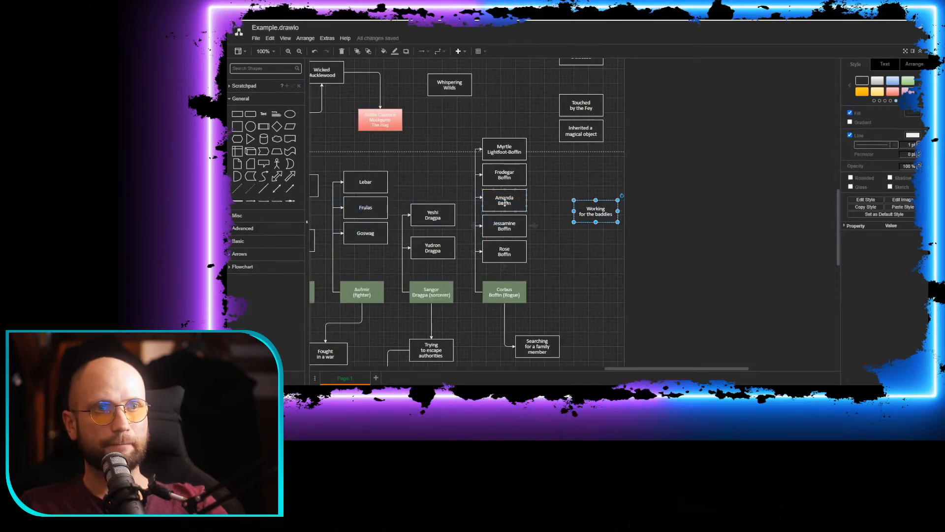
Move the rogue's middle relative out below "Working for the baddies" and label its incoming arrow "missing"
left_click_drag(577, 257, 598, 276)
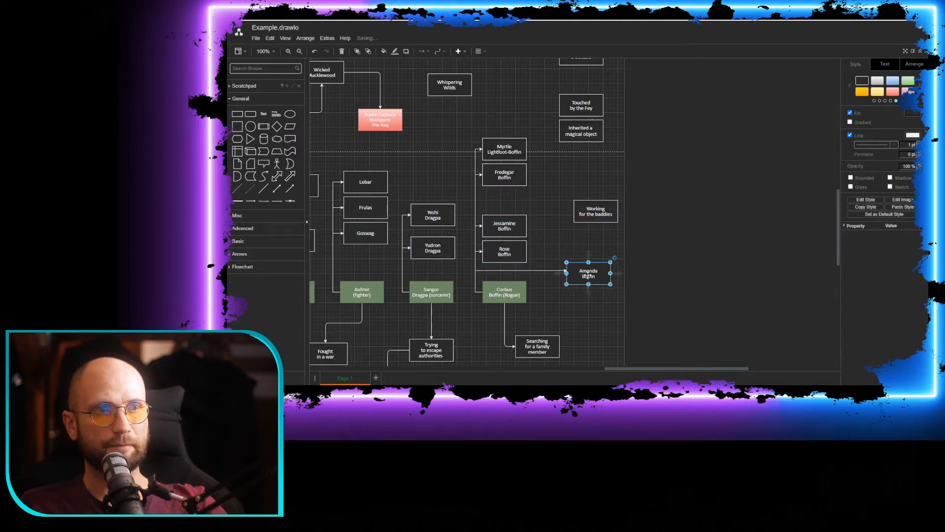
left_click(545, 257)
scroll(537, 278, "up", 4)
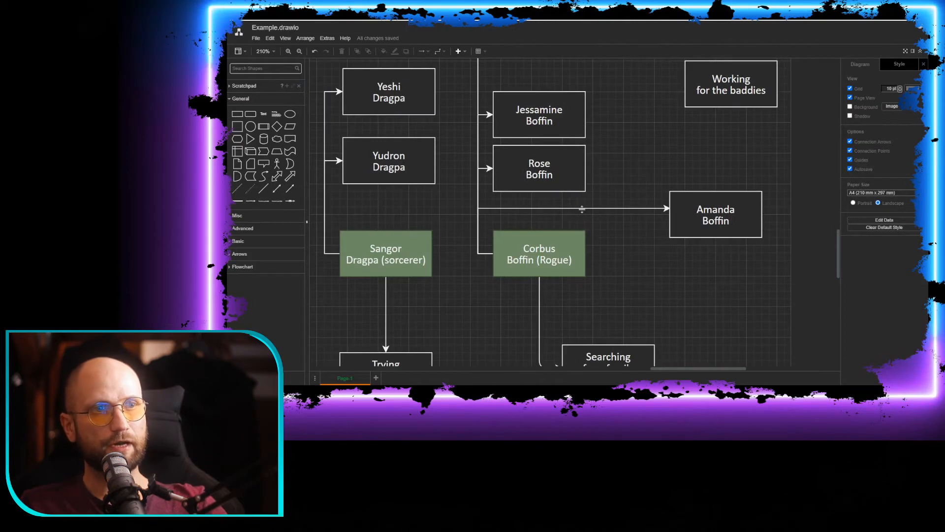
double_click(583, 210)
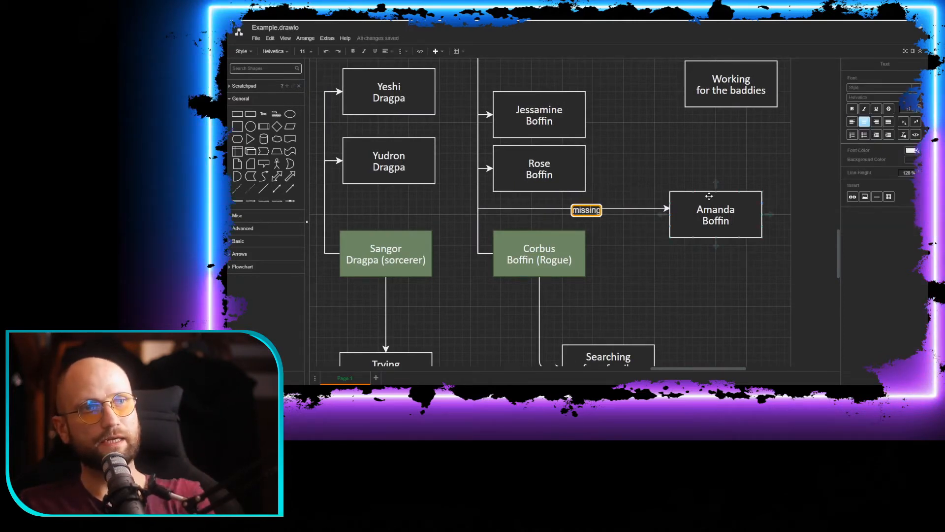
left_click(640, 175)
scroll(628, 222, "down", 1)
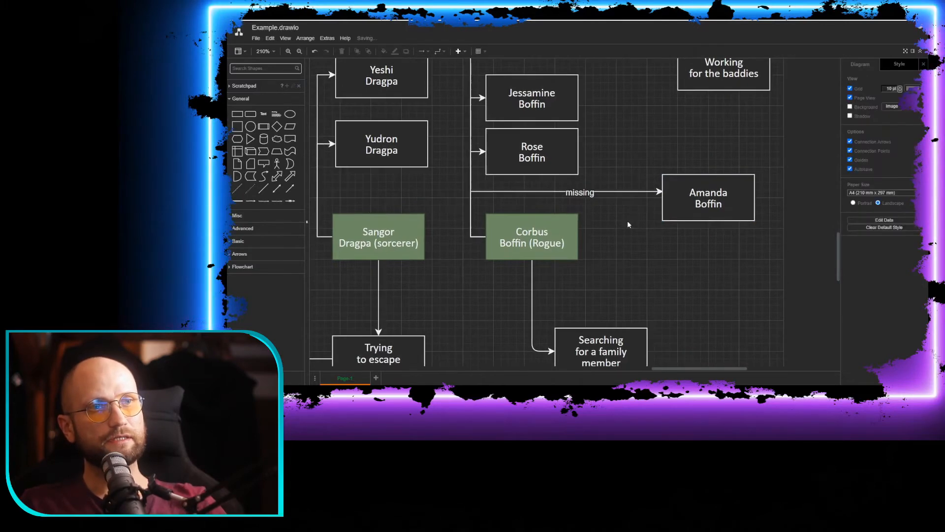
Connect the rogue's missing relative to "Working for the baddies" with an arrow and align the two boxes vertically
left_click_drag(663, 200, 594, 245)
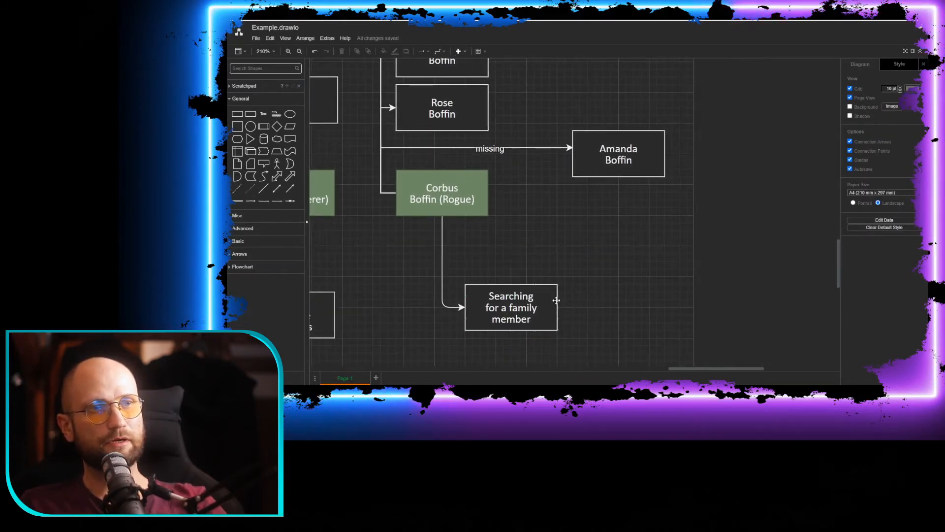
left_click_drag(619, 176, 619, 177)
left_click_drag(589, 212, 581, 265)
scroll(581, 260, "down", 2)
left_click(610, 182)
left_click_drag(627, 143, 601, 152)
left_click(609, 182)
left_click(537, 171)
left_click_drag(552, 175, 574, 202)
Move the "Touched by the Fey" and "Inherited a magical object" boxes together up and left to free space above the rogue's relatives
scroll(527, 143, "down", 3)
left_click_drag(528, 144, 547, 233)
left_click_drag(569, 157, 629, 177)
left_click_drag(624, 162, 679, 214)
left_click_drag(662, 199, 610, 127)
Move the group of three red villain boxes to the space above "Working for the baddies"
left_click_drag(505, 233, 658, 132)
left_click_drag(442, 83, 379, 172)
left_click_drag(421, 98, 727, 73)
scroll(724, 157, "up", 5)
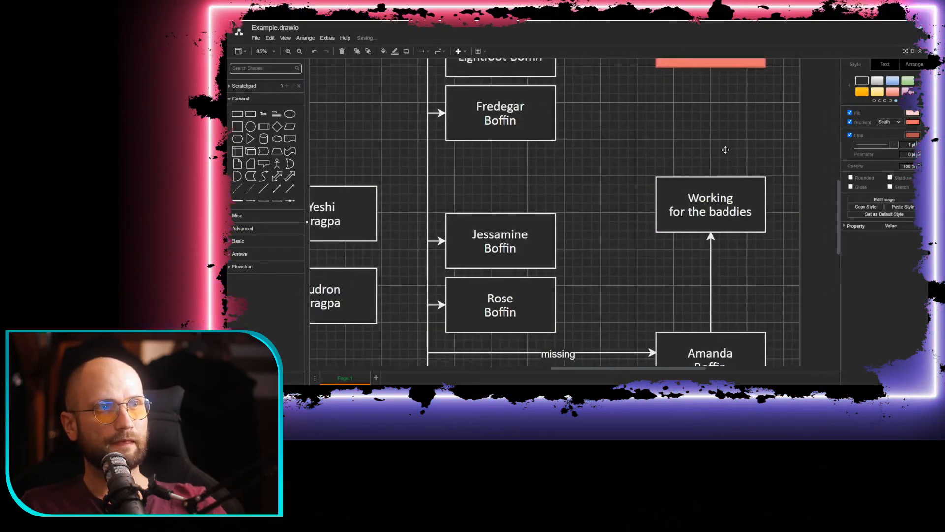
left_click(644, 209)
scroll(624, 228, "down", 3)
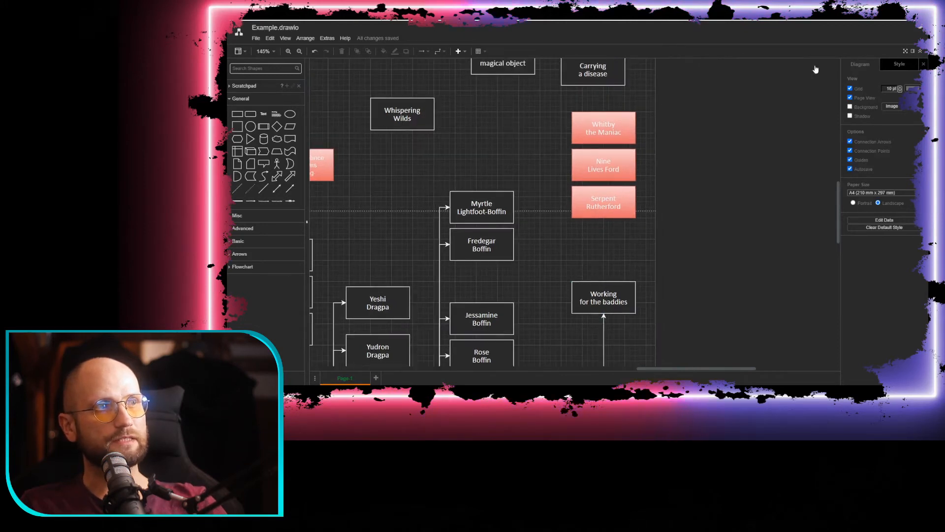
Add a rectangle sized to frame the three red villain boxes and send it to the back
left_click(237, 114)
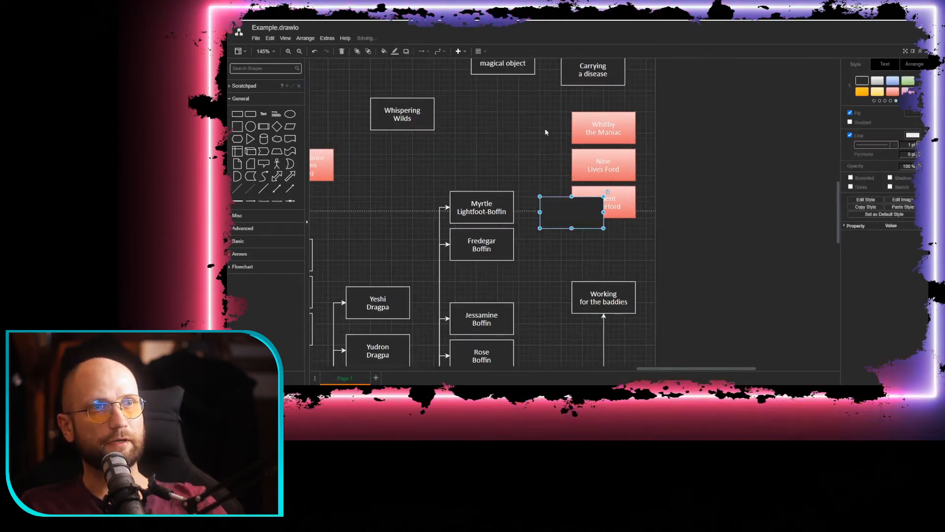
left_click_drag(561, 212, 640, 232)
right_click(592, 156)
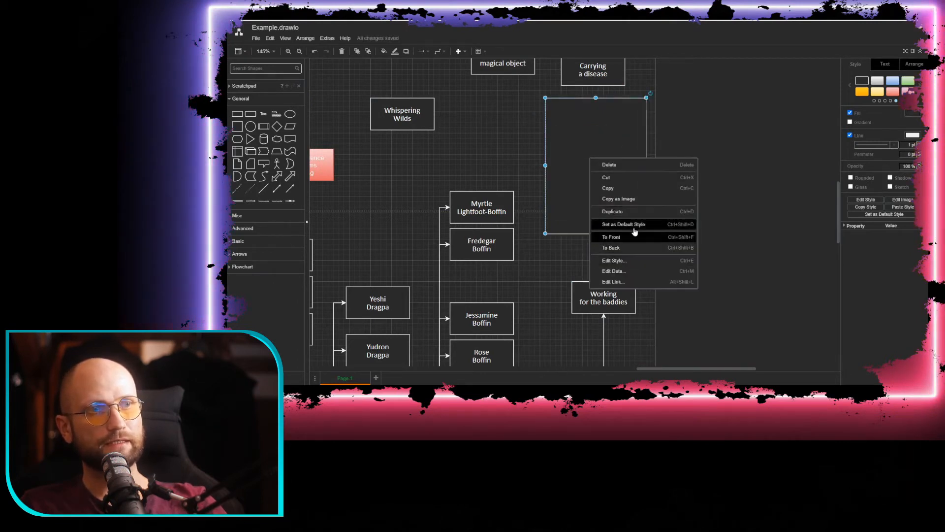
left_click(623, 244)
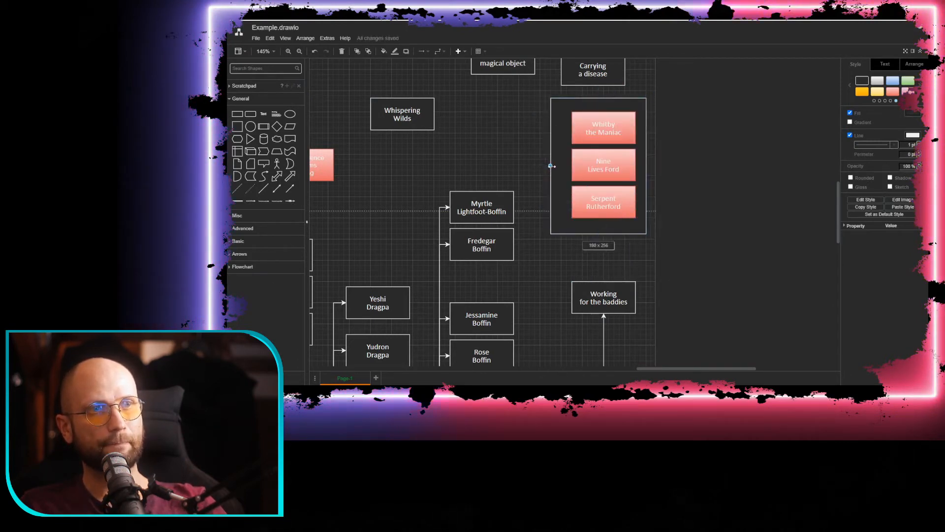
left_click(607, 259)
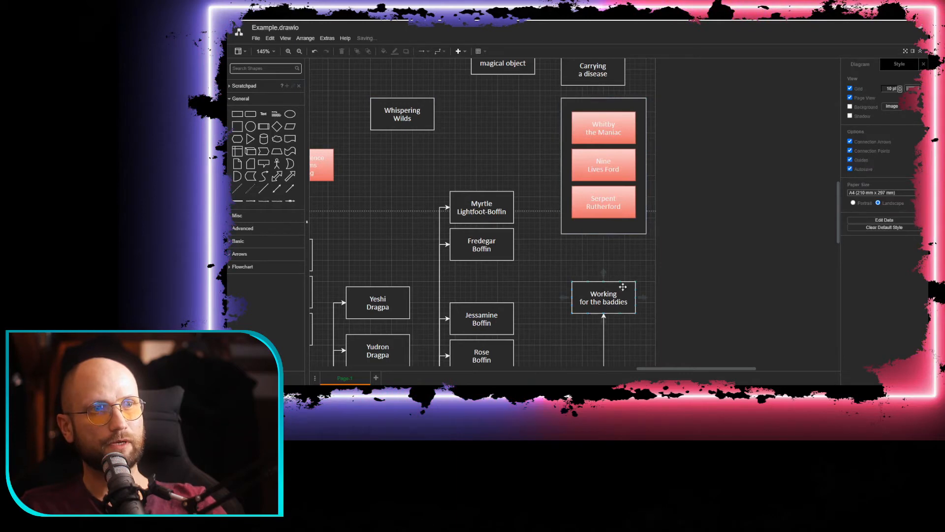
Connect the top of "Working for the baddies" to the bottom of the villains' frame with an arrow
left_click(604, 237)
left_click(547, 156)
left_click_drag(523, 154, 655, 170)
scroll(634, 194, "down", 1)
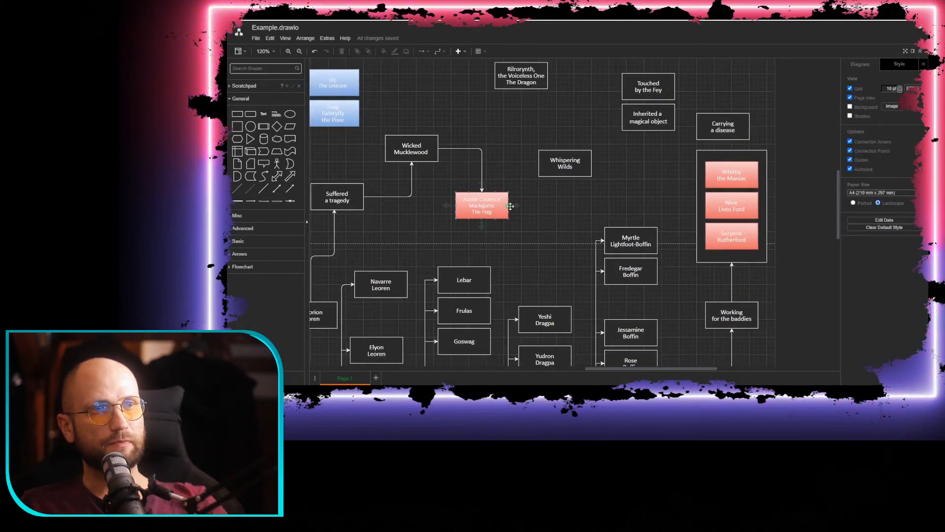
Shift the red hag box slightly right and connect its right side to the villains' frame with a straight arrow
mouse_move(508, 206)
left_mouse_down()
mouse_move(539, 206)
mouse_move(526, 206)
left_mouse_up()
left_click(534, 207)
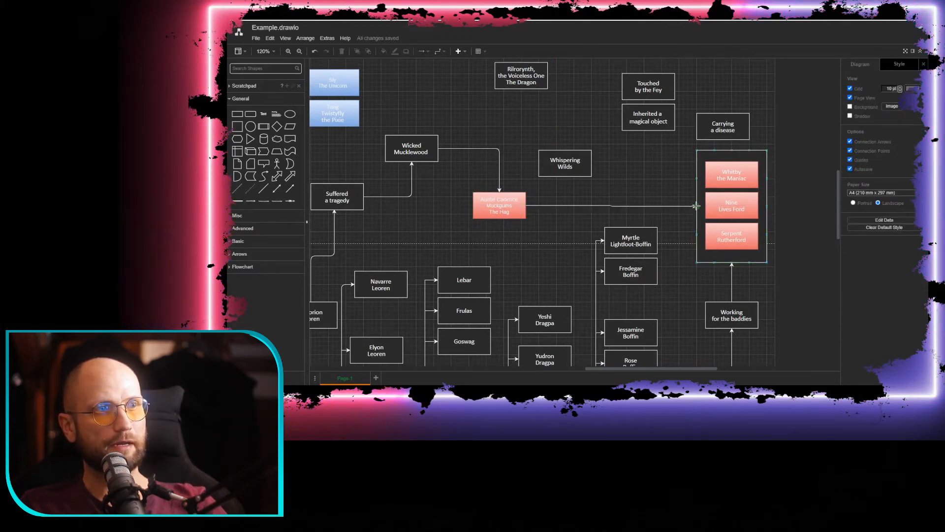
left_click_drag(696, 205, 696, 205)
left_click_drag(504, 210, 505, 213)
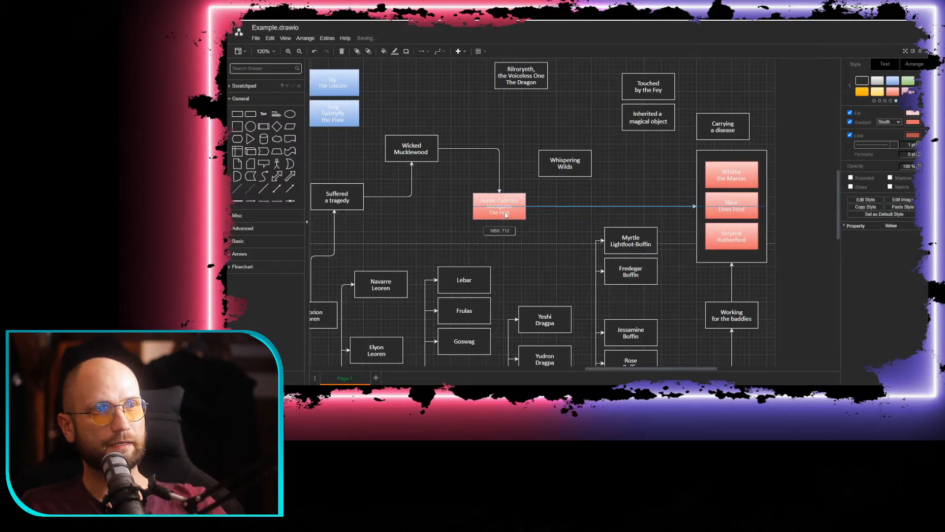
left_click(619, 182)
Move "Carrying a disease" up and left to below Amberstrand, and move the blue unicorn box to the space above the villains' frame
left_click_drag(619, 182, 568, 254)
left_click_drag(673, 201, 533, 133)
left_click_drag(511, 198, 749, 206)
left_click_drag(529, 160, 688, 134)
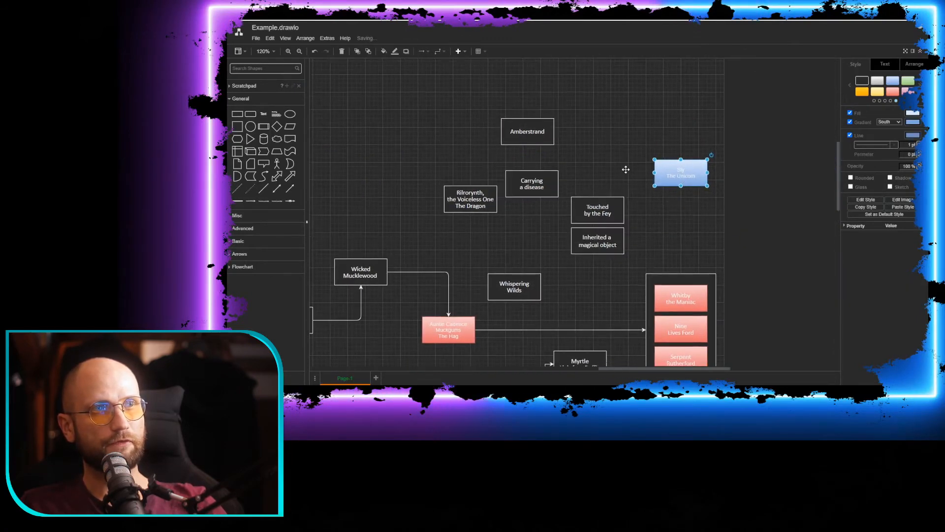
Move the "Whispering Wilds" box to the upper left of the blue unicorn box and connect it to the unicorn's top with an arrow
left_click_drag(507, 296, 604, 123)
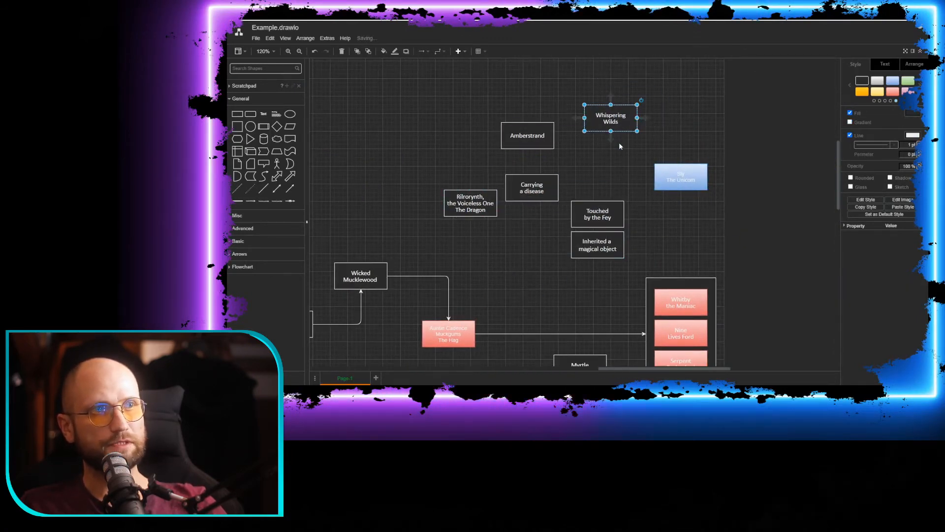
left_click_drag(675, 158, 681, 164)
Connect the bottom of the blue unicorn box to the top of the villains' frame with a straight arrow
left_click_drag(624, 189, 593, 163)
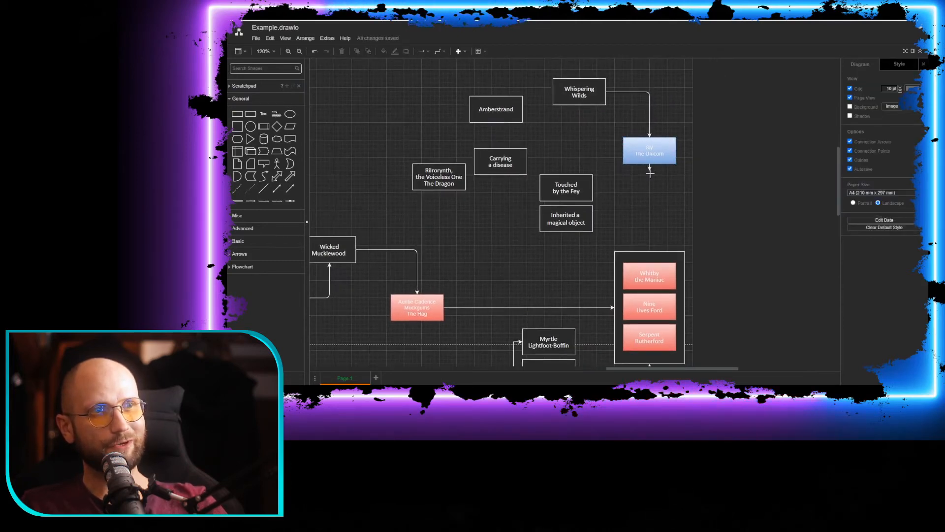
scroll(652, 254, "down", 8)
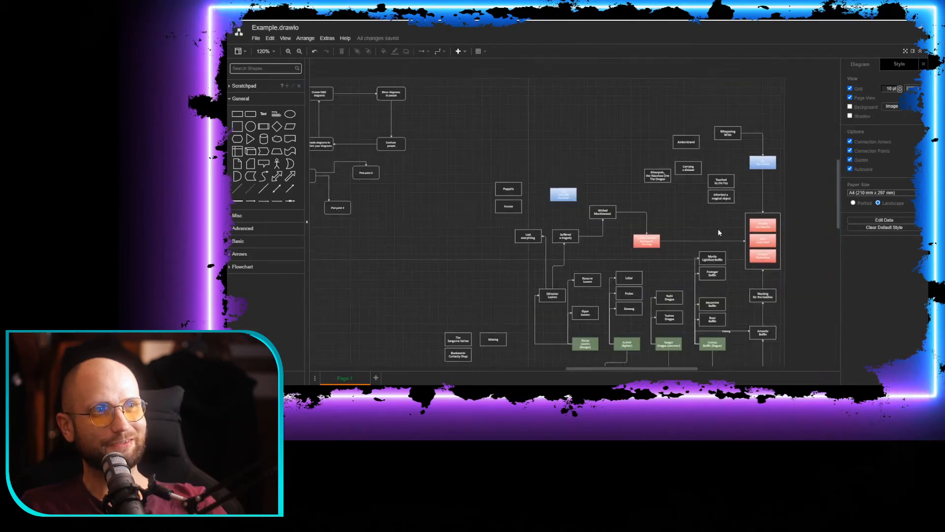
Look over the links between the unicorn, the villains' frame, the relatives and the green player character boxes
scroll(615, 141, "up", 6)
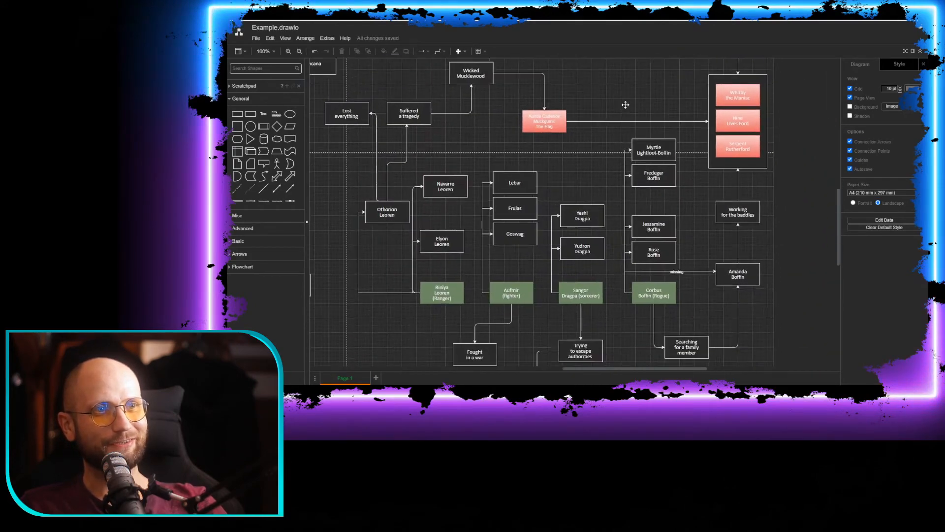
left_click_drag(604, 207, 612, 115)
left_click_drag(602, 175, 621, 220)
left_click_drag(662, 344, 639, 283)
left_click_drag(645, 102, 623, 290)
scroll(688, 196, "up", 3)
scroll(675, 206, "down", 2)
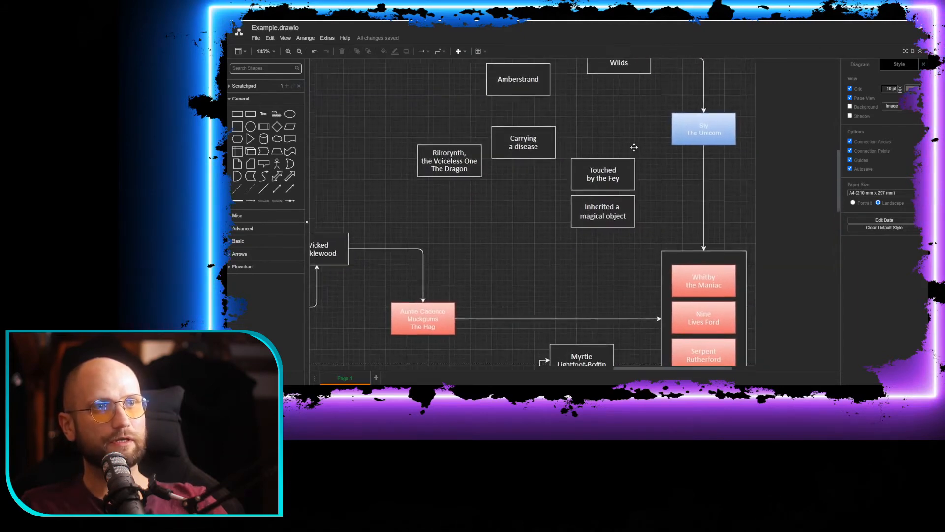
left_click_drag(615, 277, 579, 221)
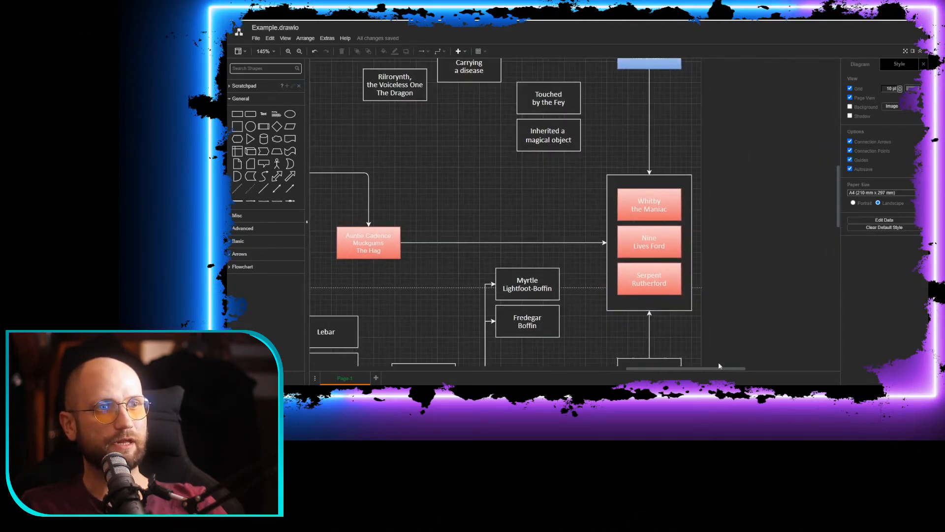
scroll(595, 168, "up", 3)
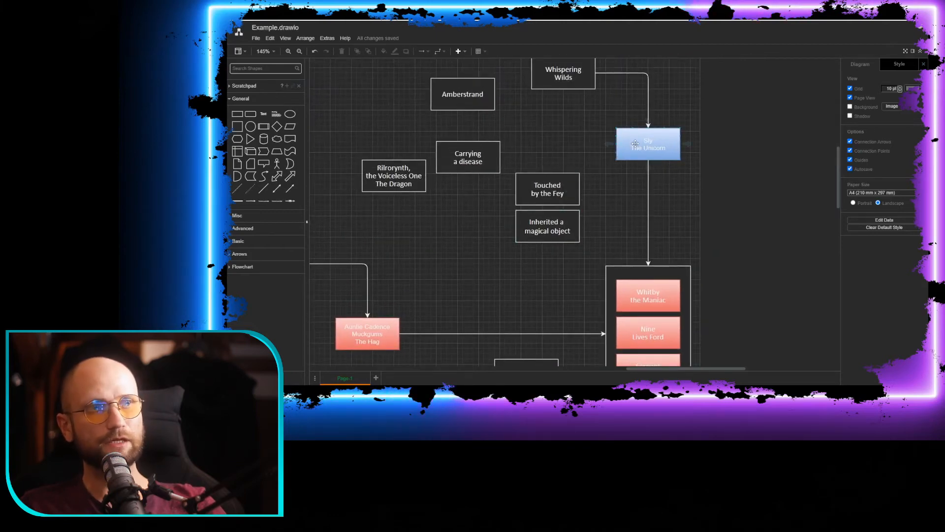
left_click_drag(635, 144, 653, 173)
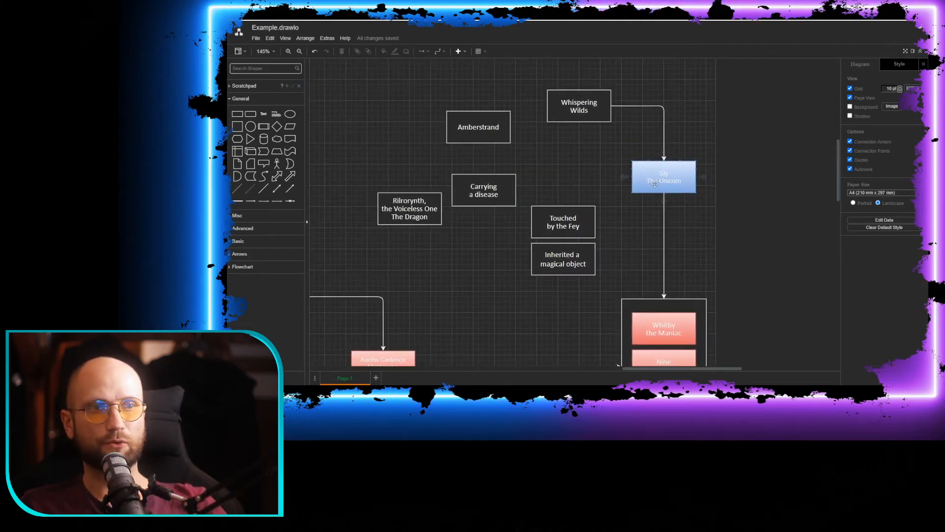
left_click_drag(575, 193, 635, 152)
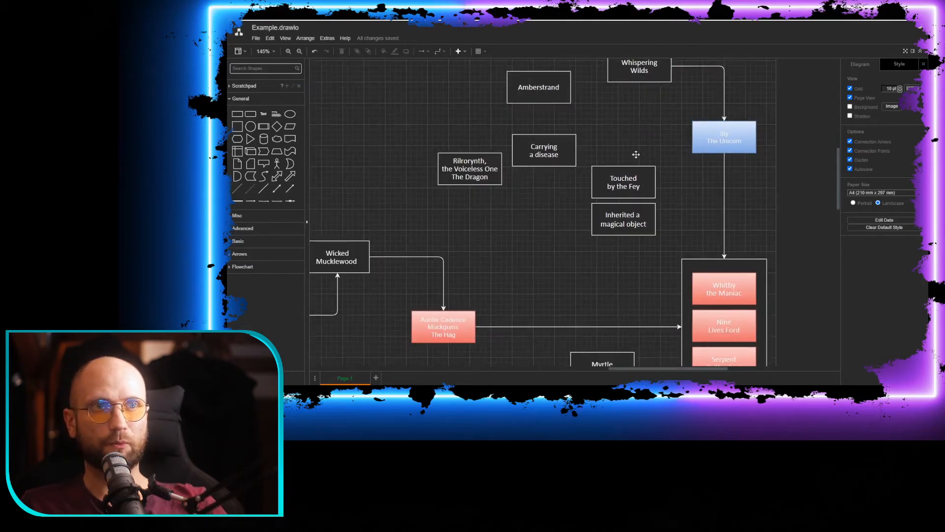
scroll(579, 250, "down", 10)
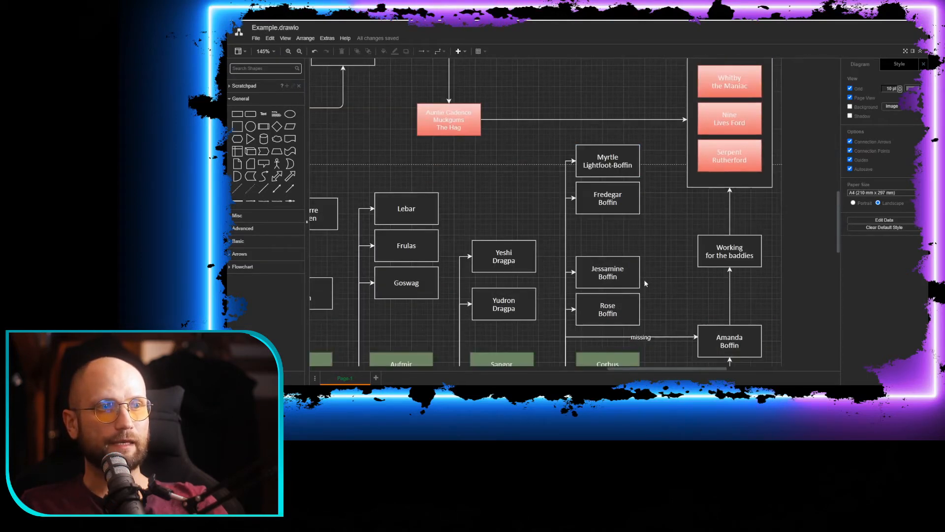
left_click_drag(630, 228, 699, 190)
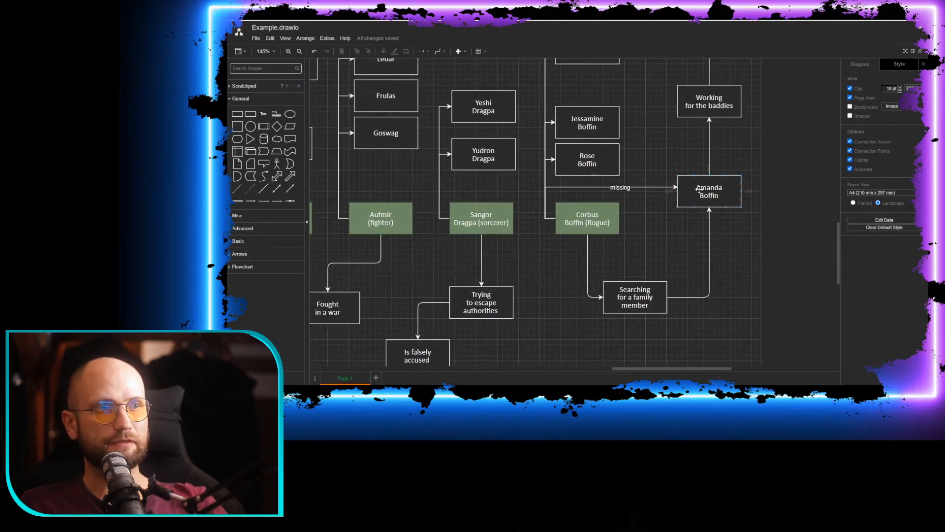
left_click_drag(631, 265, 658, 258)
left_click(635, 218)
left_click_drag(545, 222, 610, 240)
scroll(605, 240, "down", 3)
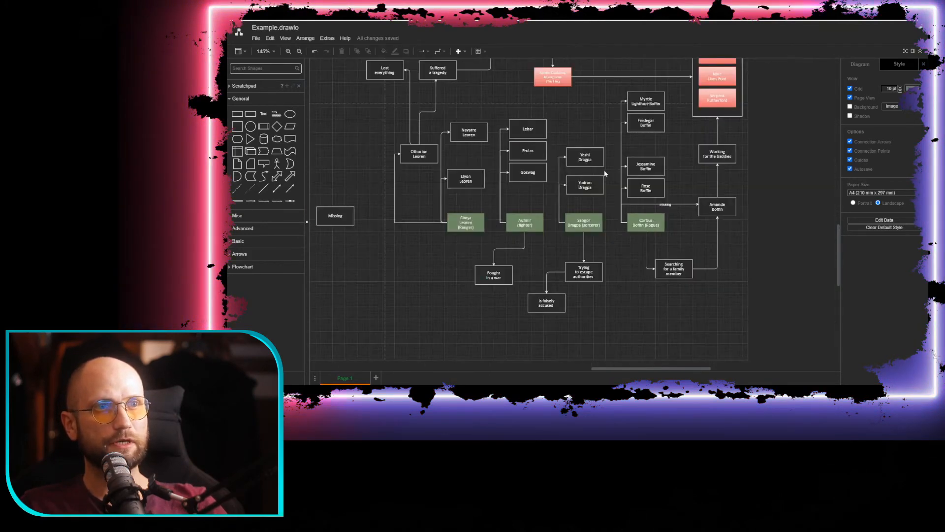
Move "Touched by the Fey" above the sorcerer's relatives and connect the green sorcerer box to its right side with an arrow
left_click_drag(570, 127, 636, 226)
scroll(595, 136, "up", 3)
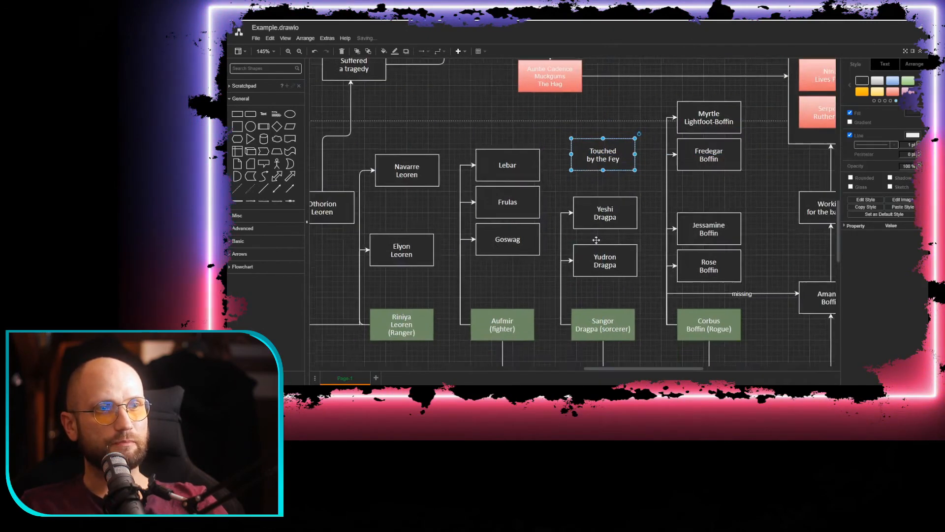
left_click(632, 281)
left_click_drag(632, 280, 586, 318)
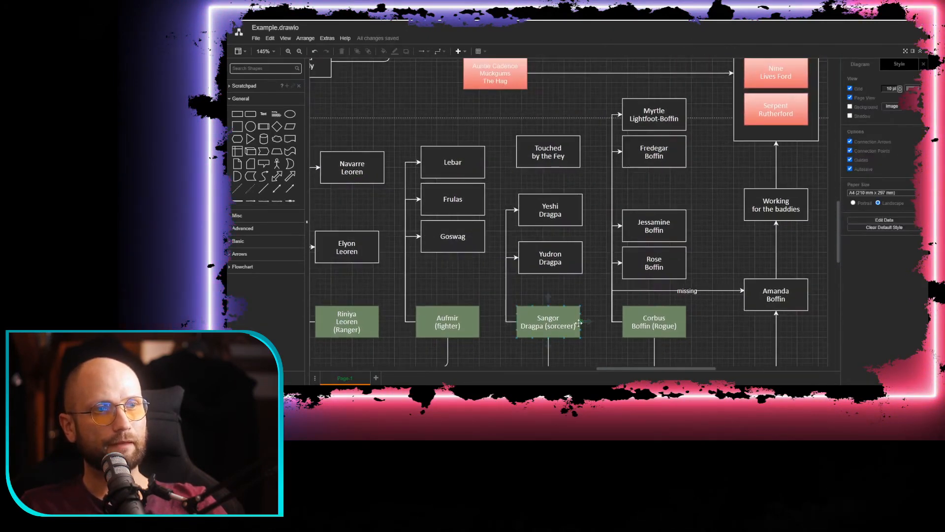
left_click_drag(579, 152, 579, 152)
left_click_drag(610, 112, 605, 204)
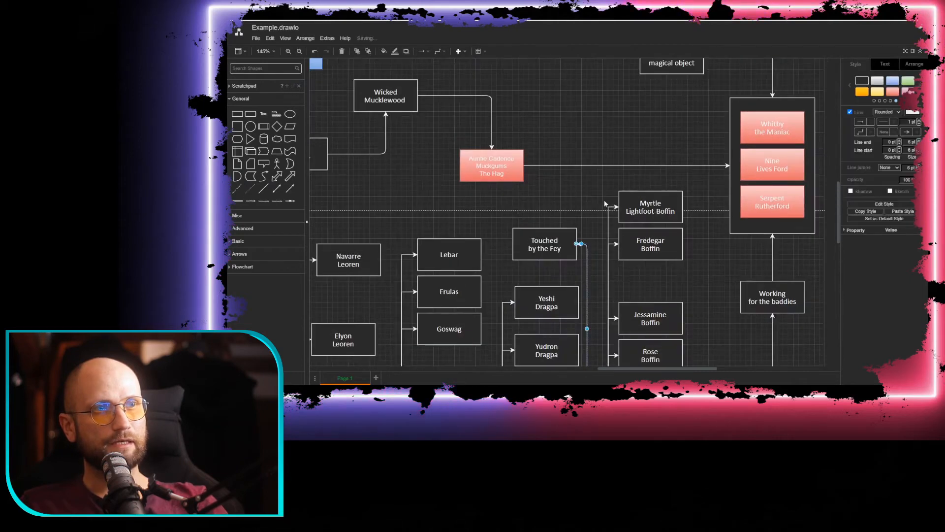
Move the blue pixie box above "Touched by the Fey" and connect the left sides of the two boxes with an arrow towards the pixie
left_click(599, 160)
left_click_drag(598, 160, 676, 256)
left_click_drag(375, 147, 649, 290)
left_click_drag(591, 301, 535, 188)
left_click(511, 201)
left_click(610, 132)
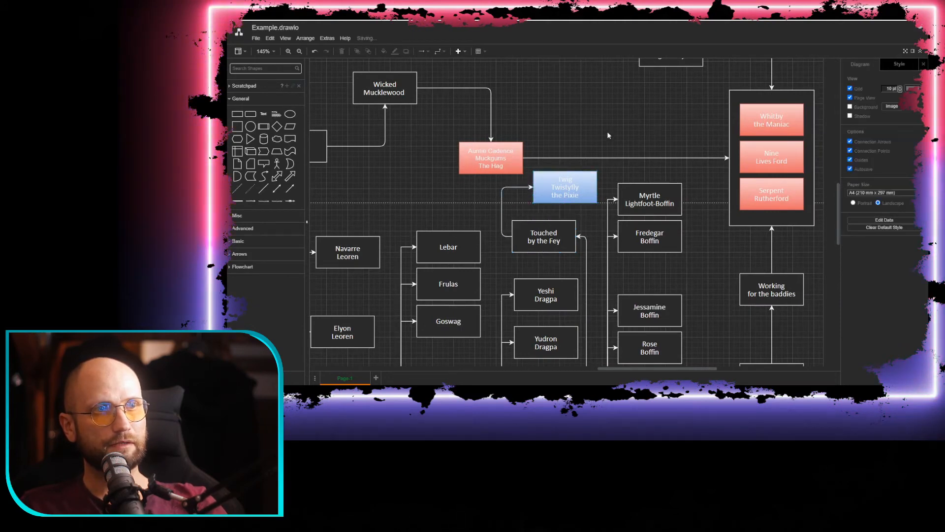
Select the Poppiris and Incana boxes together and move them to the free space above the blue pixie box
left_click_drag(607, 131, 592, 185)
scroll(573, 251, "up", 4)
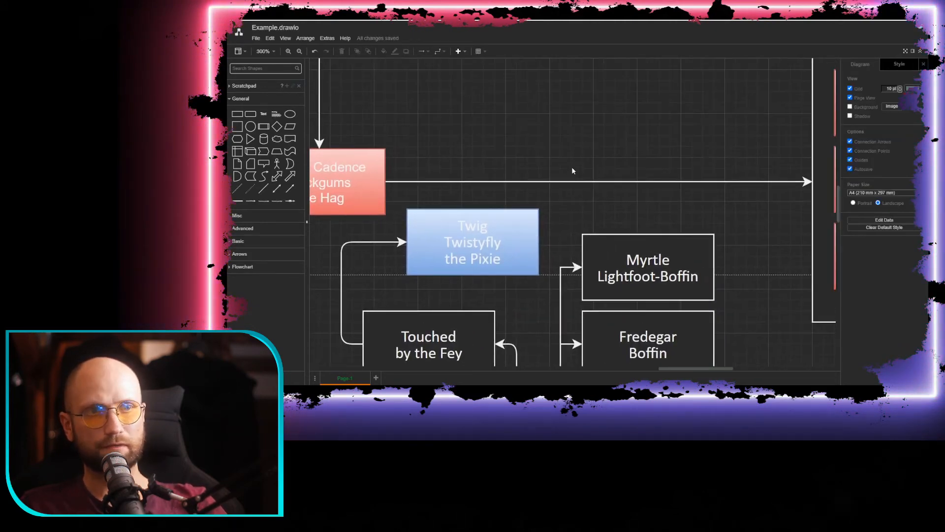
scroll(572, 166, "down", 5)
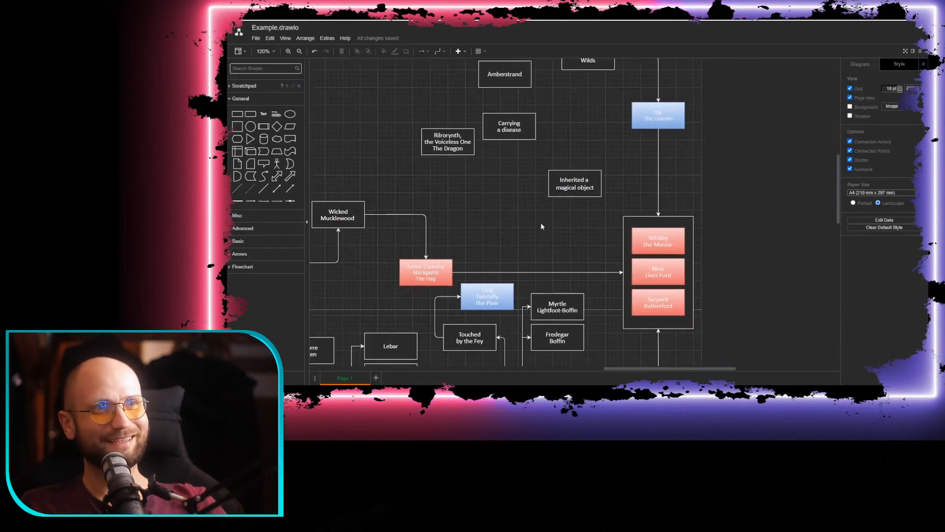
left_click_drag(519, 211, 601, 219)
left_click_drag(577, 262, 612, 152)
mouse_move(480, 126)
left_mouse_down()
mouse_move(610, 117)
mouse_move(600, 171)
left_mouse_up()
left_click_drag(504, 139, 622, 105)
mouse_move(461, 251)
left_mouse_down()
mouse_move(453, 163)
mouse_move(423, 337)
left_mouse_up()
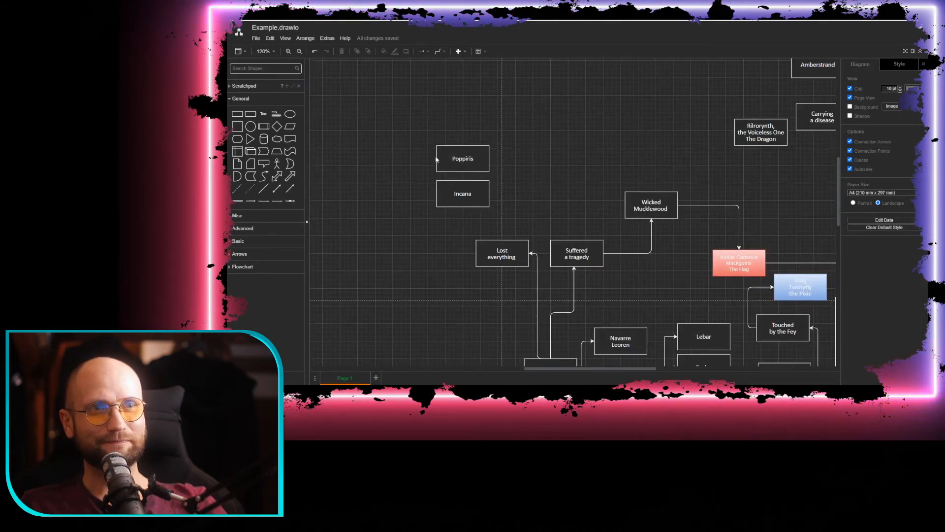
left_click_drag(428, 120, 509, 228)
left_click_drag(463, 195, 792, 210)
left_click_drag(757, 240, 528, 184)
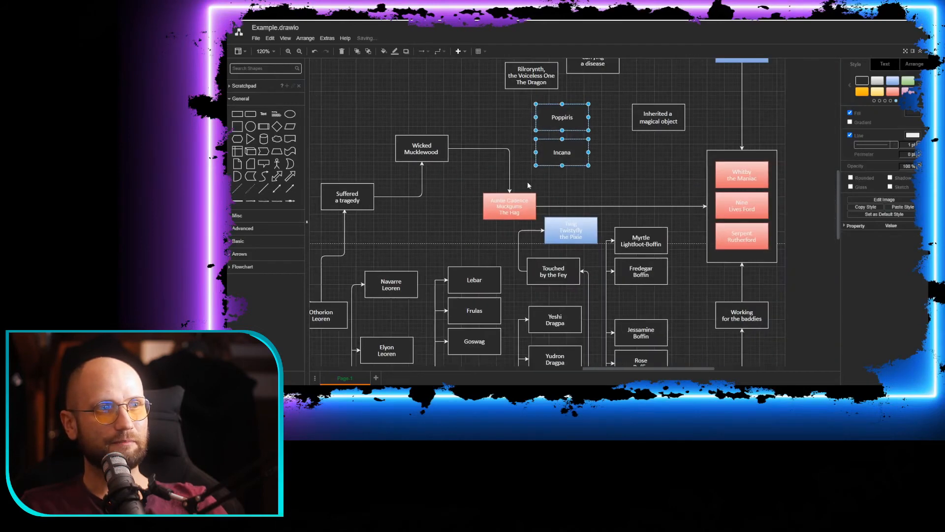
Connect the bottom of Incana to the top of the pixie box with an arrow and align Incana directly above the pixie
scroll(527, 182, "up", 3)
left_click(541, 179)
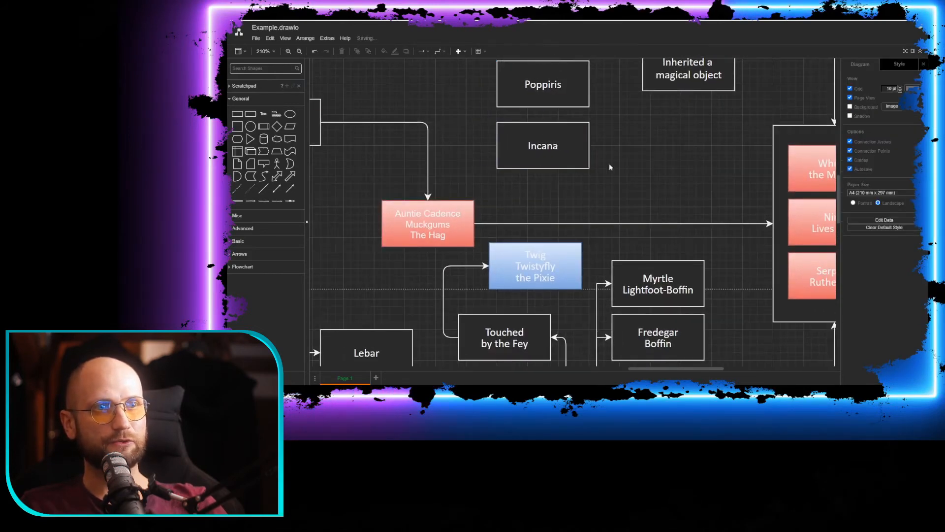
right_click(601, 185)
left_click_drag(543, 168, 535, 242)
left_click(692, 213)
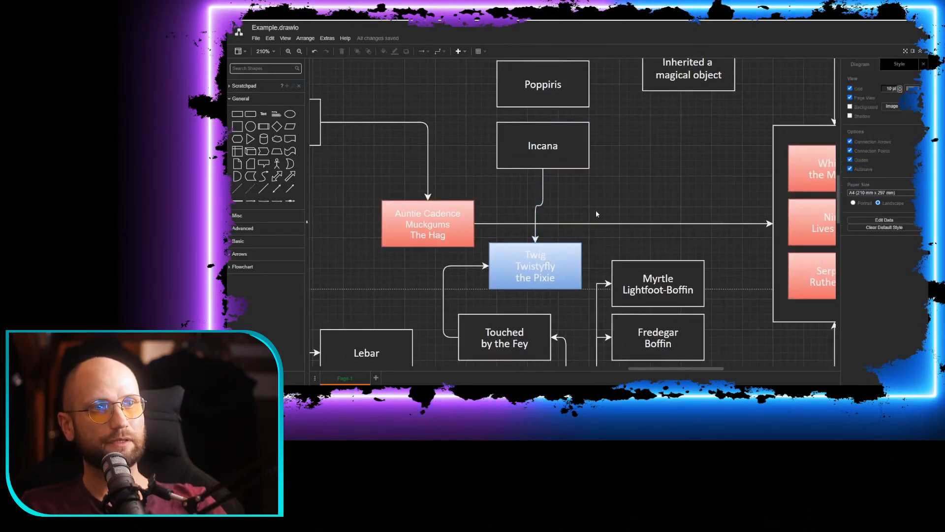
scroll(596, 213, "down", 2)
left_click_drag(603, 162, 597, 160)
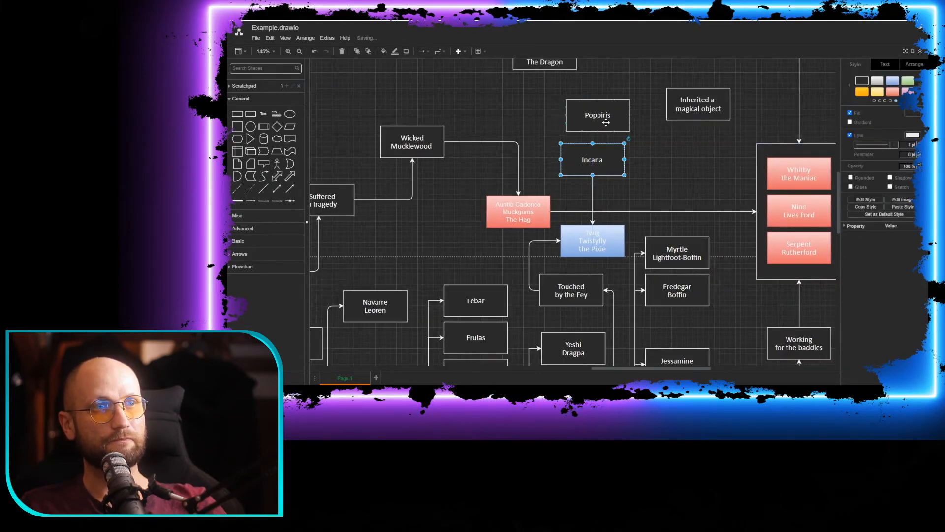
Align Poppiris directly above Incana and connect Poppiris down to Incana with an arrow
left_click_drag(598, 123, 598, 123)
left_click(602, 137)
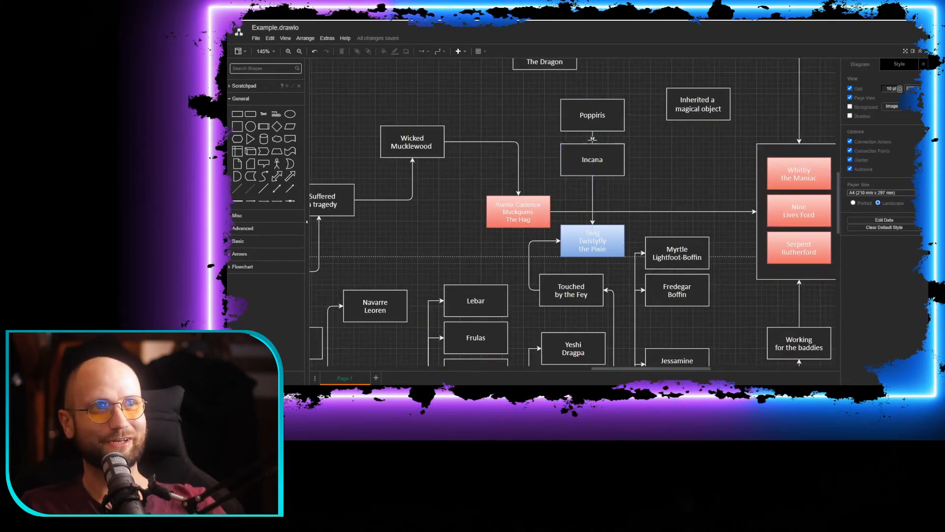
Examine the ranger, fighter and sorcerer branches and the remaining unlinked backstory boxes across the board
left_click_drag(684, 192, 702, 134)
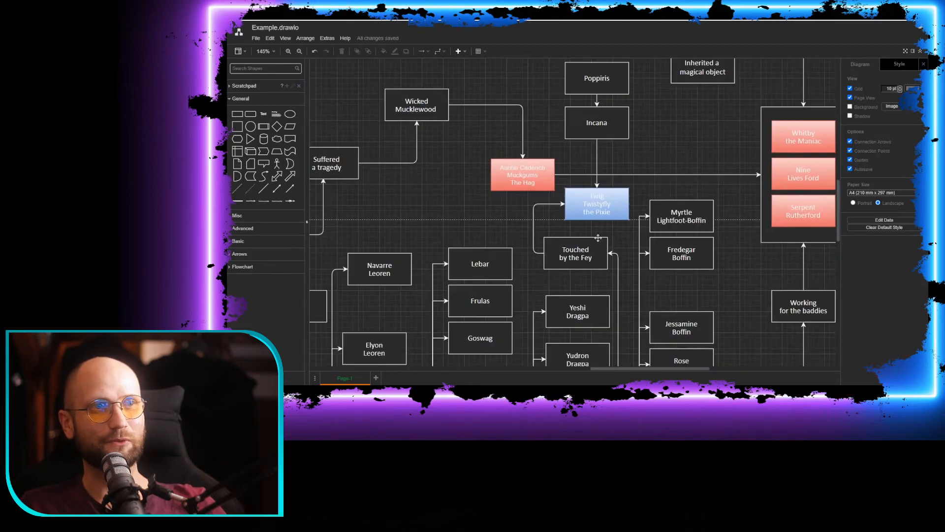
left_click_drag(503, 285, 626, 120)
left_click_drag(616, 232, 623, 312)
left_click_drag(534, 69, 555, 129)
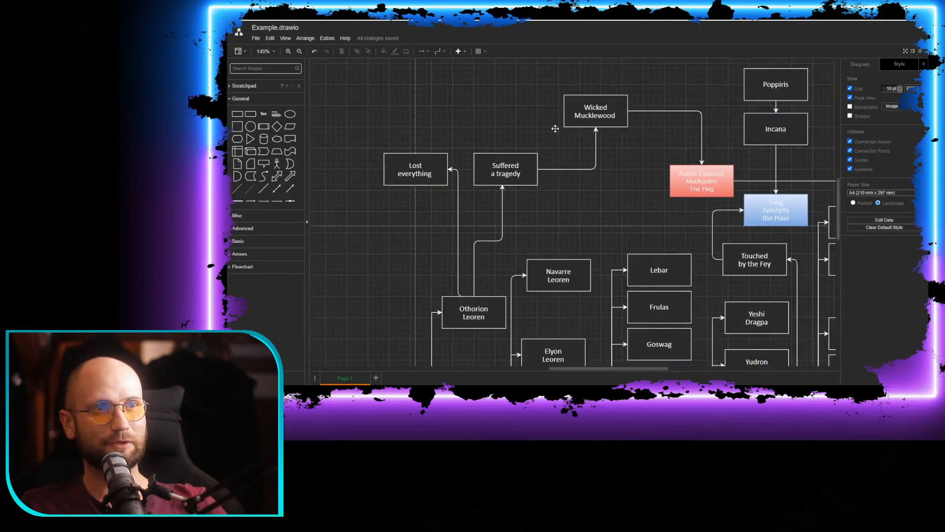
scroll(544, 165, "down", 3)
left_click_drag(448, 322, 377, 331)
scroll(612, 241, "up", 3)
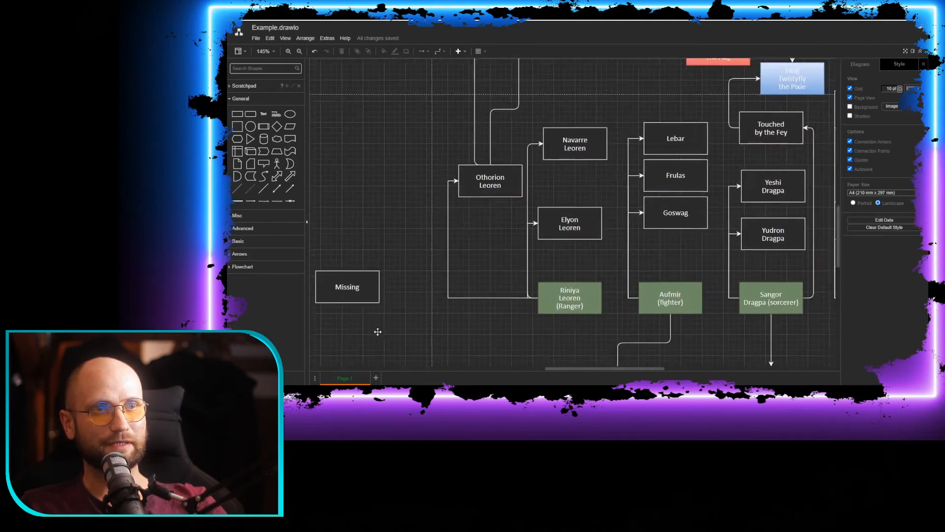
left_click_drag(647, 143, 506, 260)
left_click_drag(746, 77, 576, 293)
left_click_drag(611, 203, 717, 24)
left_click_drag(642, 157, 660, 153)
Move "Inherited a magical object" to the left of "Fought in a war" and connect the war box to it with an arrow
left_click(702, 104)
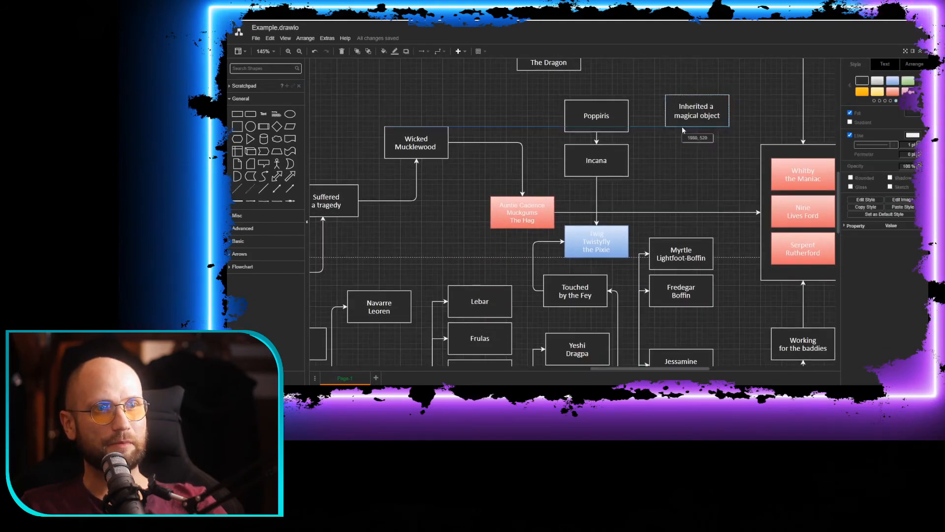
left_click_drag(703, 103, 522, 236)
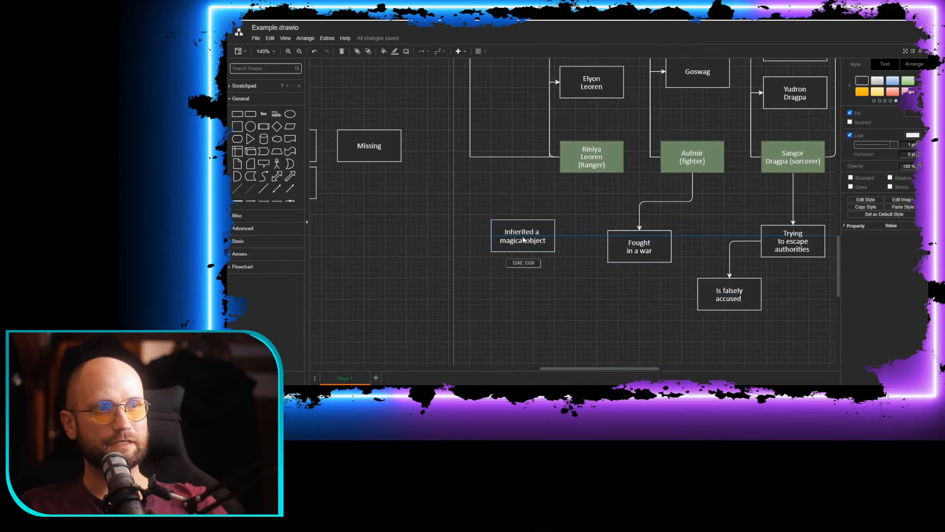
left_click_drag(568, 257, 562, 246)
left_click(600, 251)
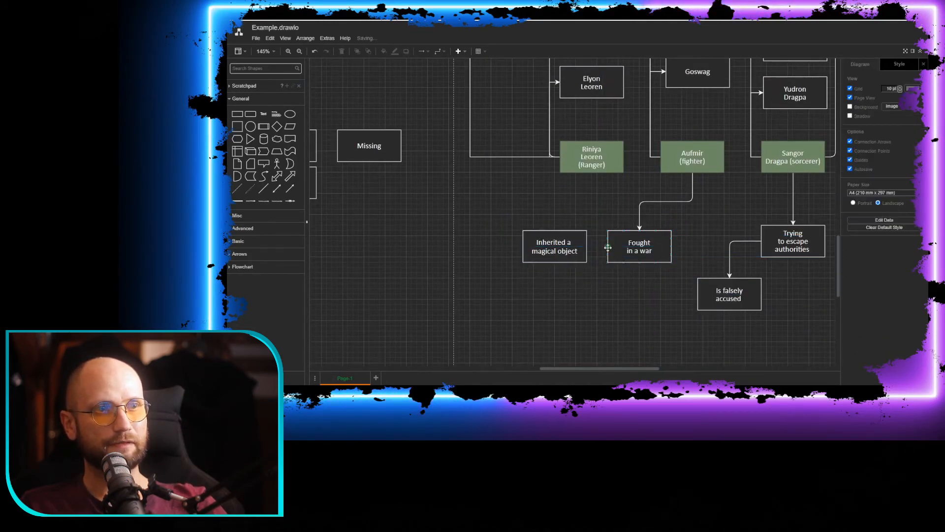
left_click(583, 245)
Change the text of the "Inherited a magical object" box to "Found a magical object (war trophy)"
double_click(556, 247)
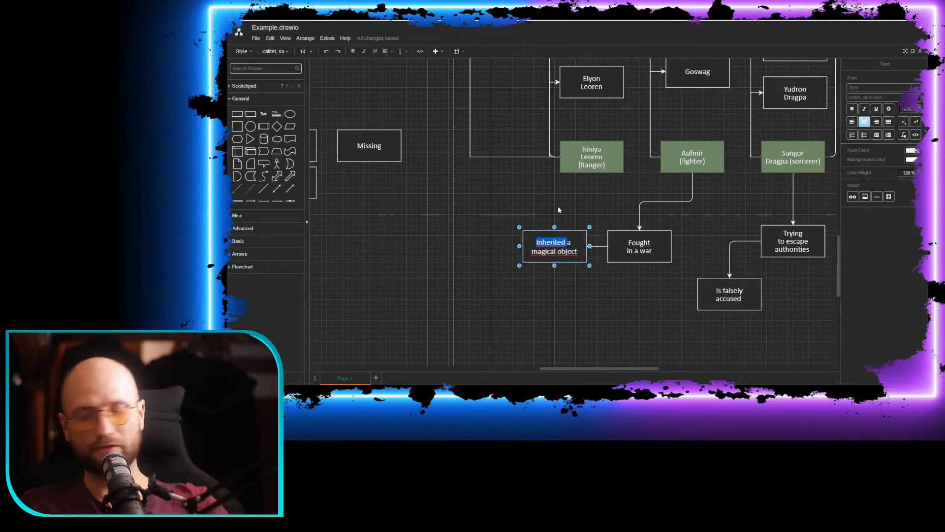
type("Found")
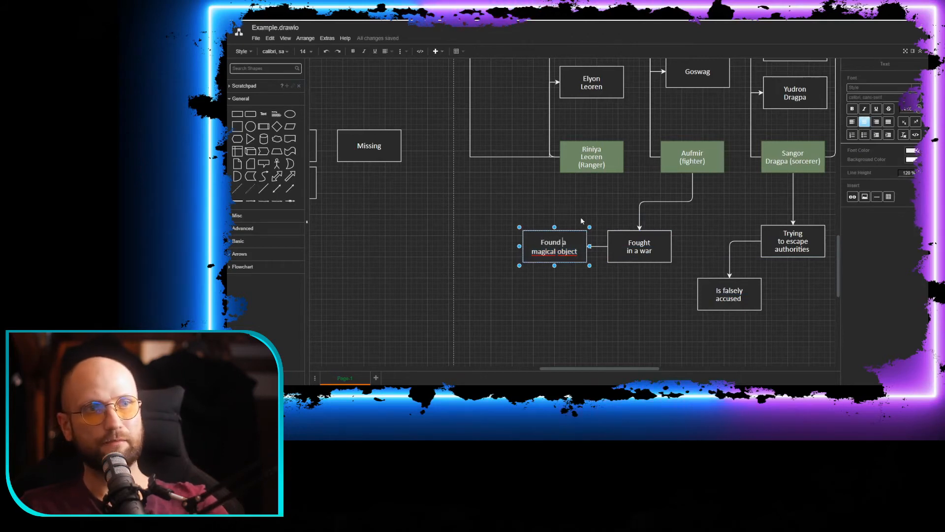
key("ctrl+a")
left_click(580, 249)
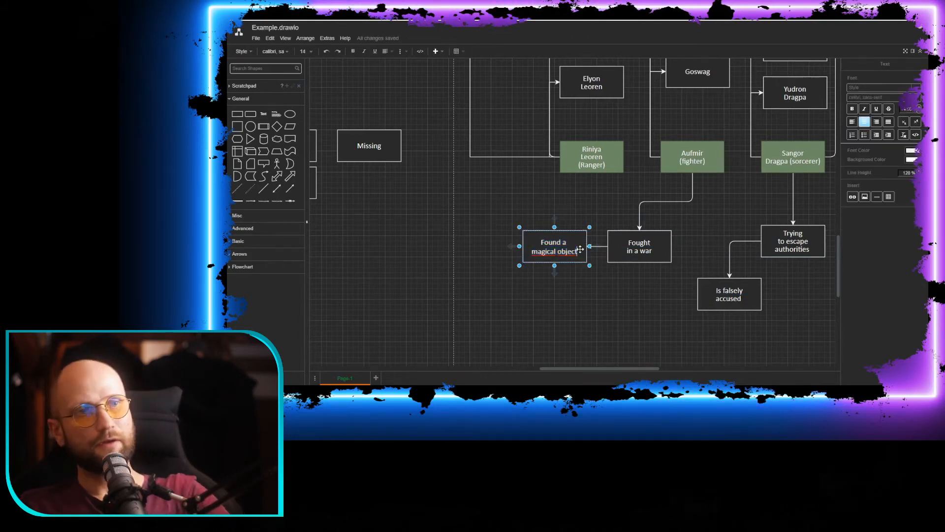
type("(wit")
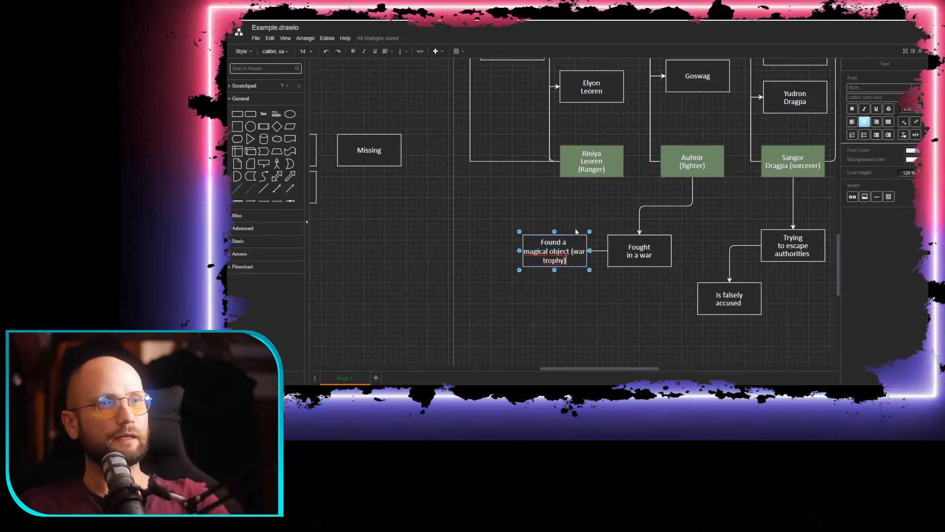
left_click(578, 195)
left_click_drag(579, 194, 542, 230)
scroll(566, 212, "down", 3)
left_click_drag(597, 179, 614, 299)
scroll(640, 221, "up", 3)
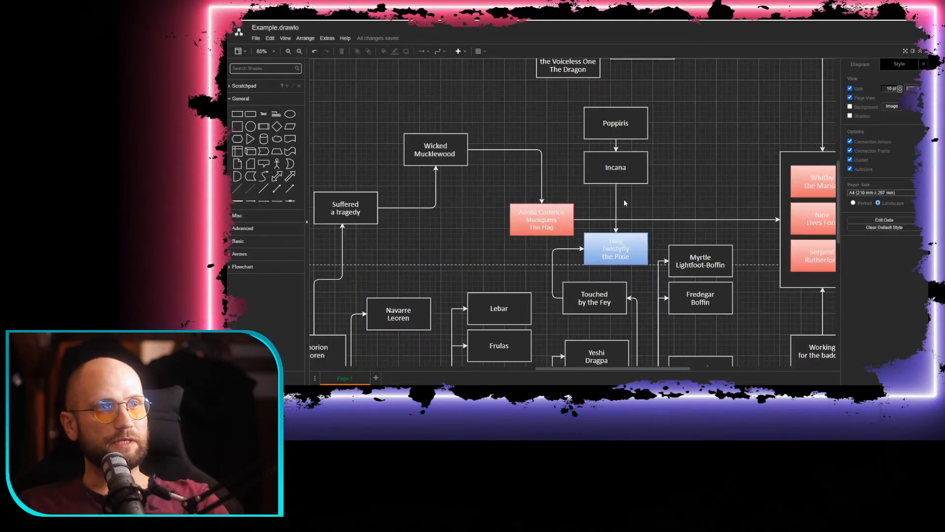
Move the Rilrorynth dragon box to the left of "Found a magical object (war trophy)" and connect it to that box with an arrow
left_click_drag(511, 261, 405, 331)
left_click_drag(680, 116, 675, 262)
mouse_move(395, 226)
left_mouse_down()
mouse_move(672, 150)
mouse_move(623, 171)
left_mouse_up()
scroll(623, 171, "down", 4)
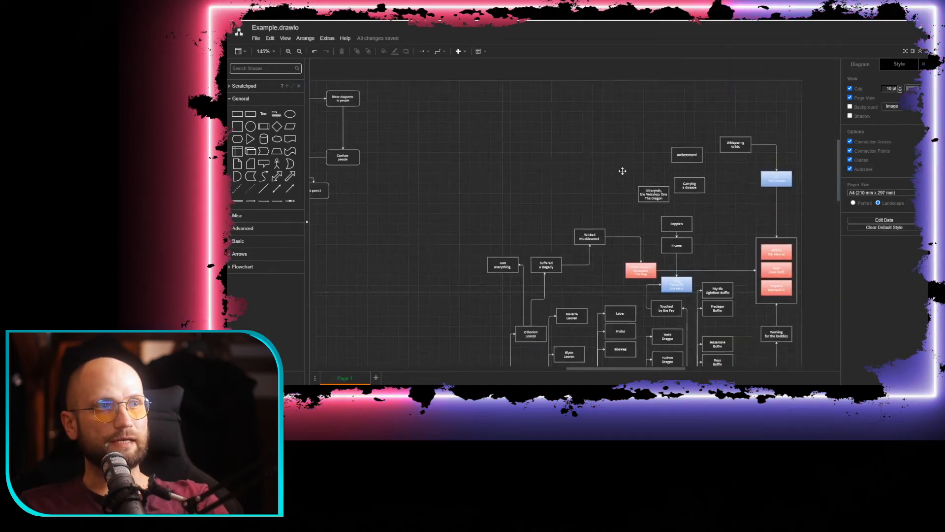
left_click_drag(568, 310, 612, 139)
left_click_drag(687, 231, 596, 230)
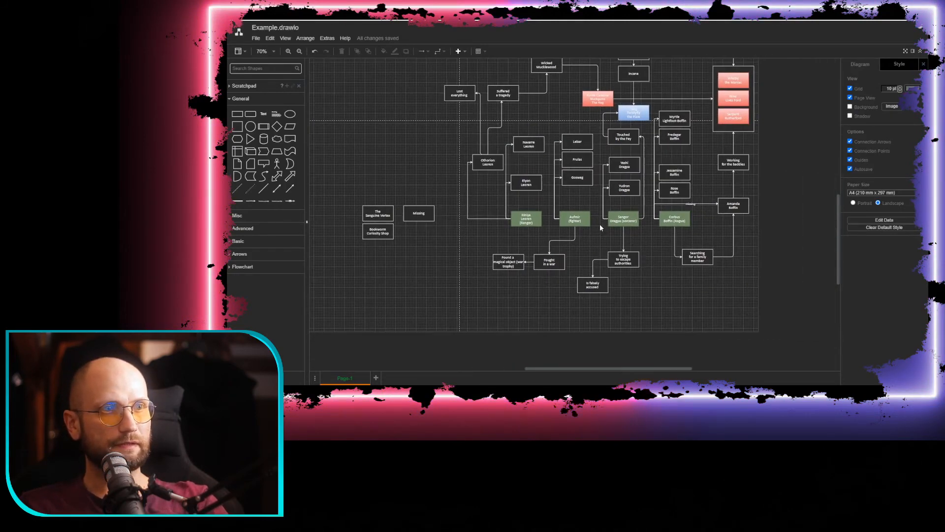
scroll(598, 259, "up", 3)
scroll(669, 147, "up", 4)
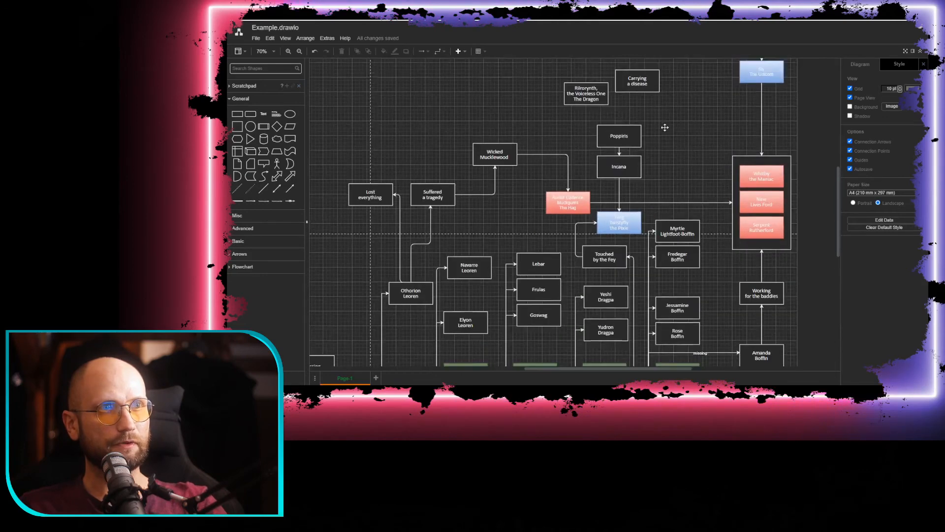
left_click_drag(665, 126, 698, 216)
left_click_drag(574, 165, 458, 287)
left_click(498, 257)
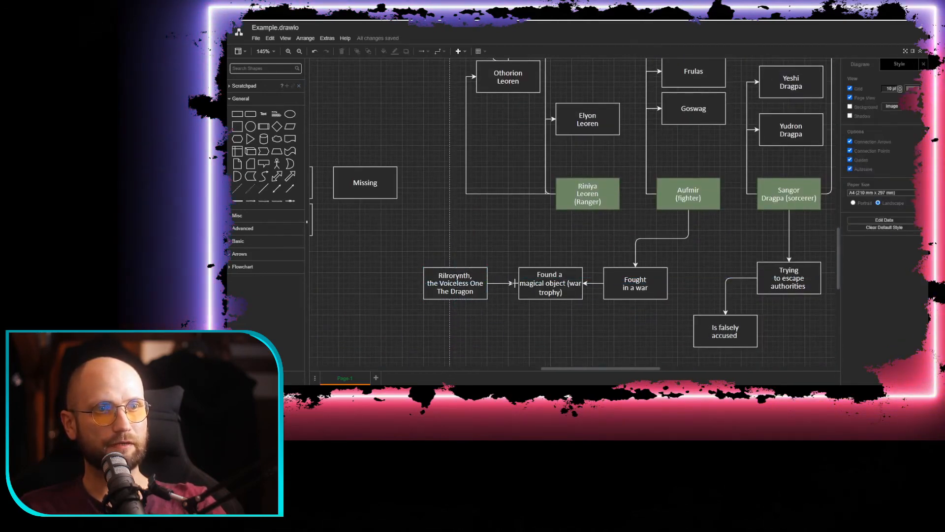
left_click_drag(515, 283, 519, 283)
Reposition the Rilrorynth dragon box directly below "Found a magical object (war trophy)"
left_click(515, 248)
left_click_drag(498, 243, 516, 174)
left_click_drag(462, 228, 557, 282)
left_click(482, 219)
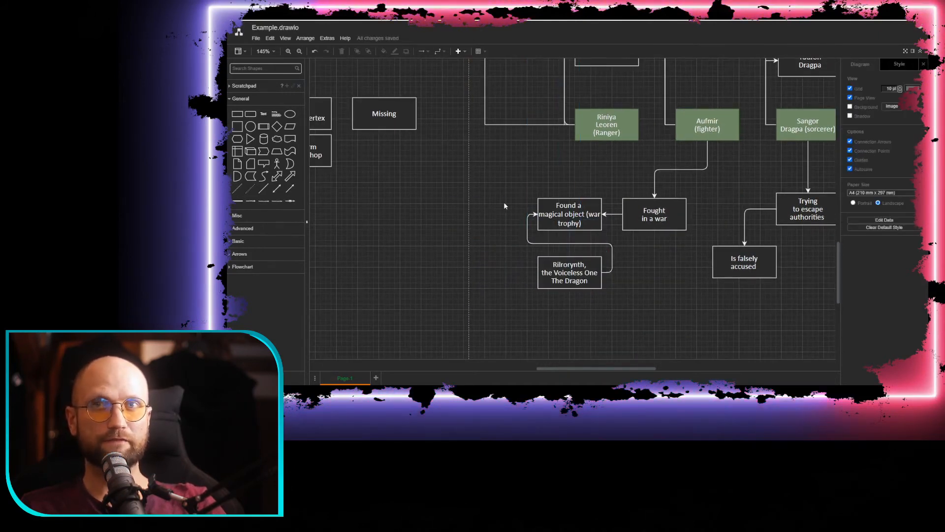
Connect "Is falsely accused" to the top of "Found a magical object (war trophy)" with an arrow routed around "Fought in a war"
scroll(510, 167, "right", 5)
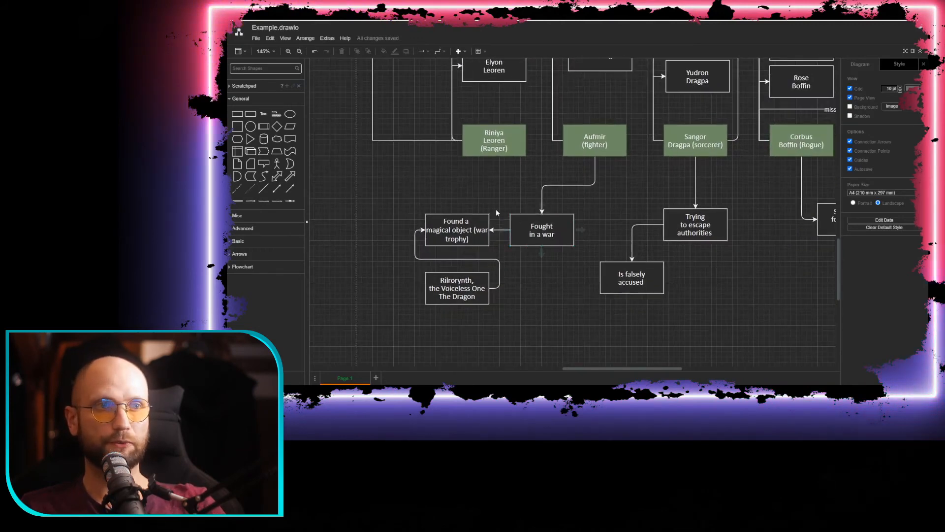
scroll(496, 213, "down", 2)
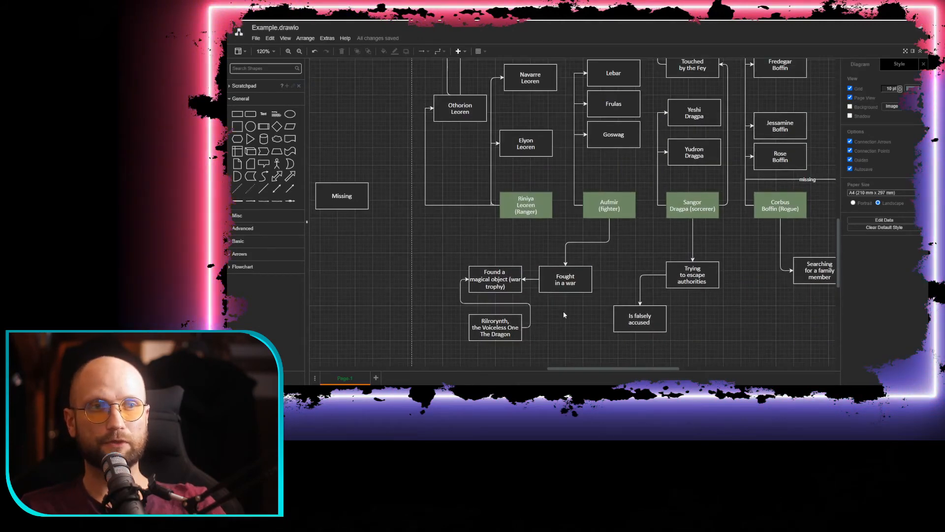
scroll(550, 238, "up", 3)
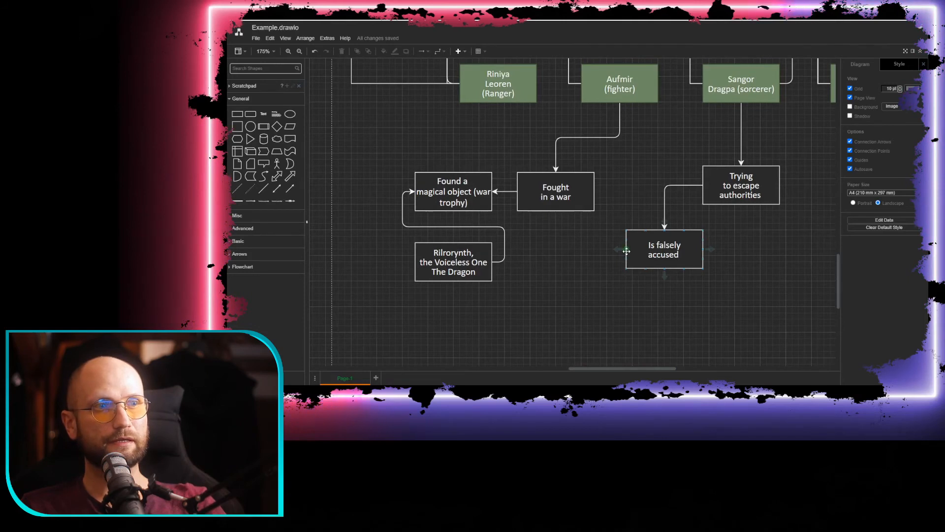
left_click_drag(529, 305, 459, 212)
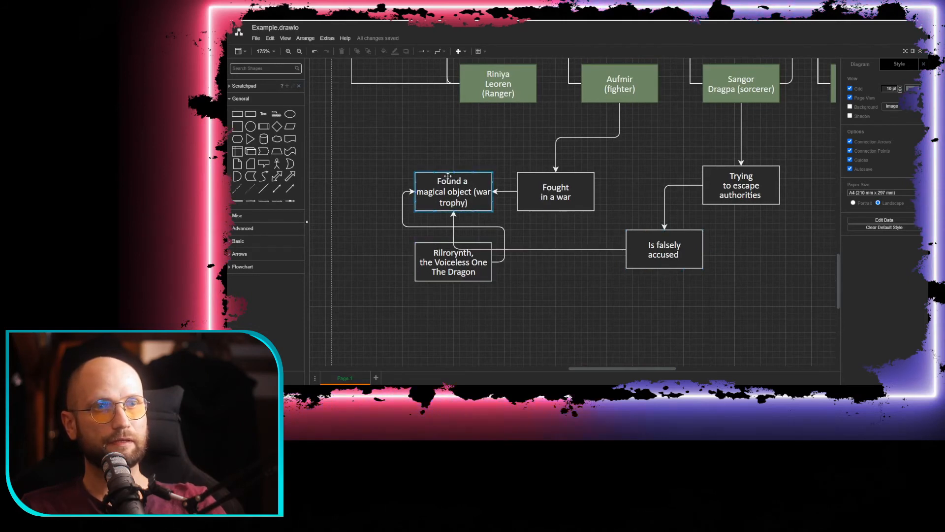
left_click_drag(454, 170, 454, 170)
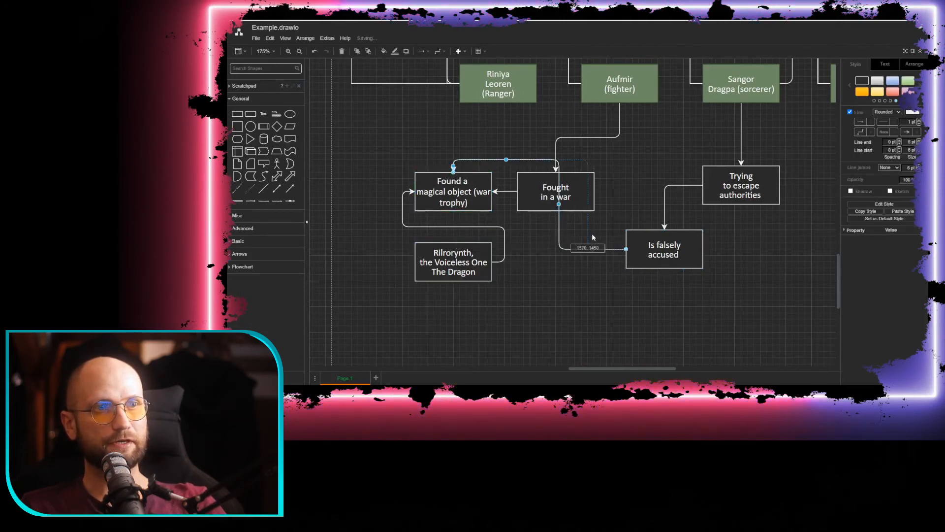
left_click(559, 266)
scroll(559, 266, "down", 1)
left_click_drag(559, 266, 524, 279)
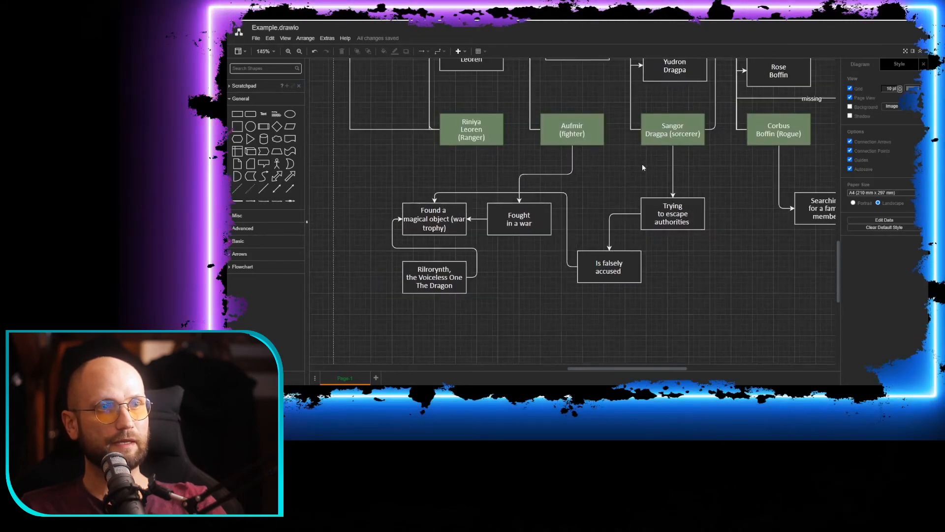
Move The Sanguine Vertex to the left of the Rilrorynth dragon box and connect it to the dragon with an arrow
left_click_drag(642, 165, 633, 200)
scroll(533, 199, "down", 2)
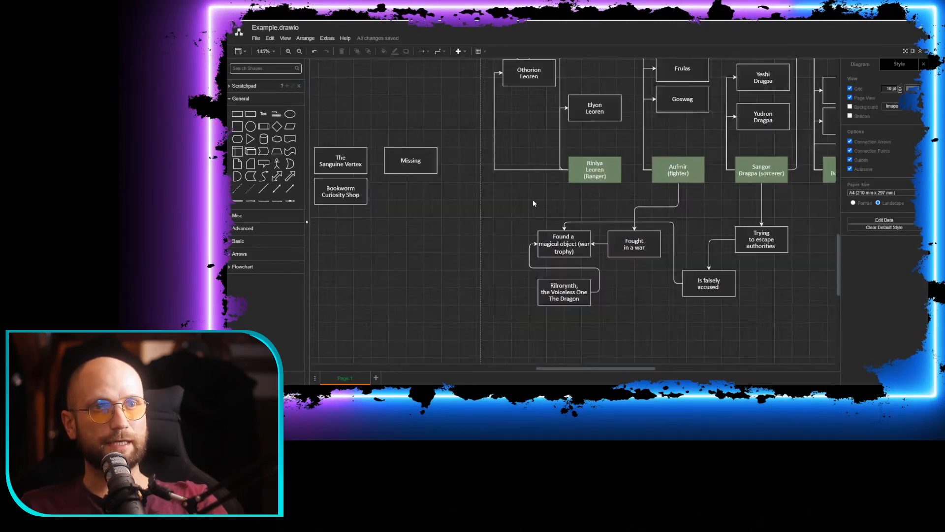
left_click_drag(405, 206, 525, 318)
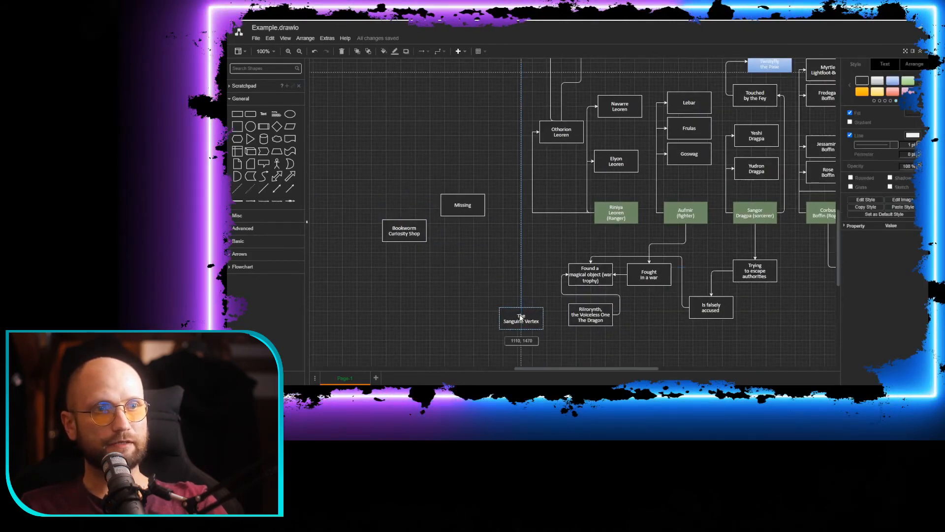
scroll(526, 318, "up", 3)
left_click(567, 278)
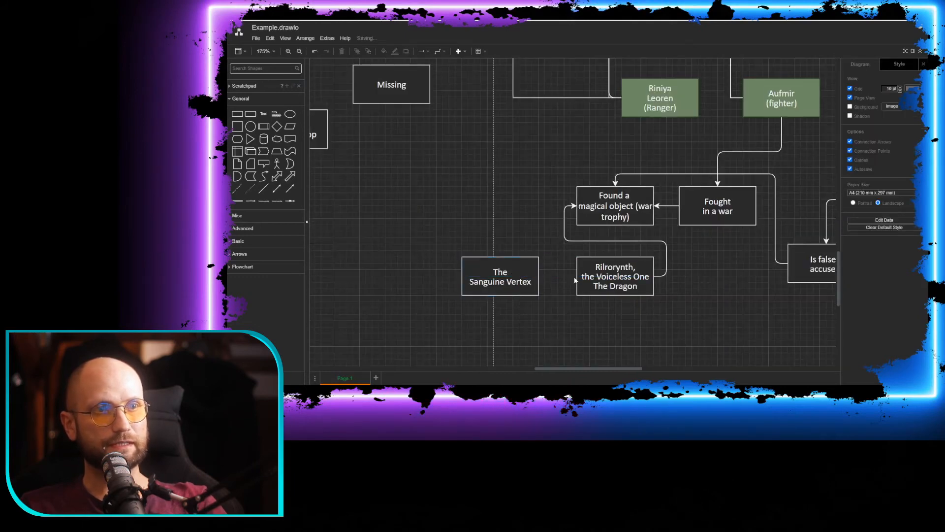
left_click_drag(568, 275, 578, 275)
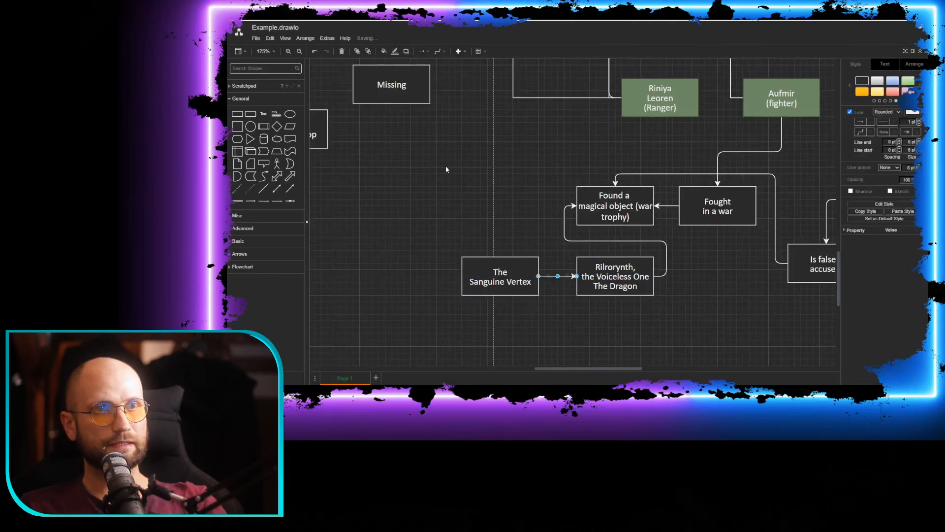
Move the Missing box below "Searching for a family member" in the rogue's branch
left_click_drag(419, 118, 524, 202)
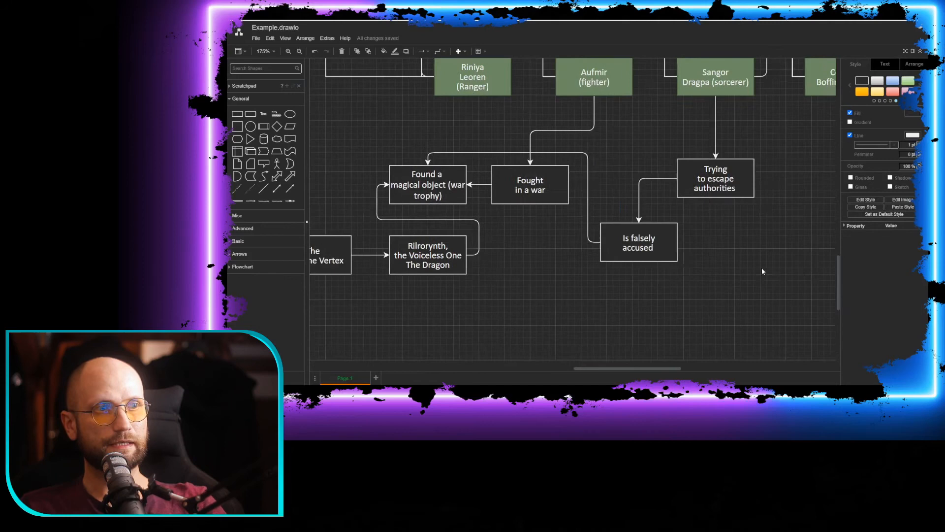
scroll(762, 271, "right", 8)
left_click_drag(738, 278, 577, 247)
Move the Bookworm Curiosity Shop box across the board to just below the Missing box
scroll(463, 244, "up", 3)
scroll(489, 254, "left", 20)
left_click_drag(535, 225, 628, 284)
scroll(612, 244, "right", 5)
scroll(506, 249, "down", 1)
scroll(522, 266, "up", 2)
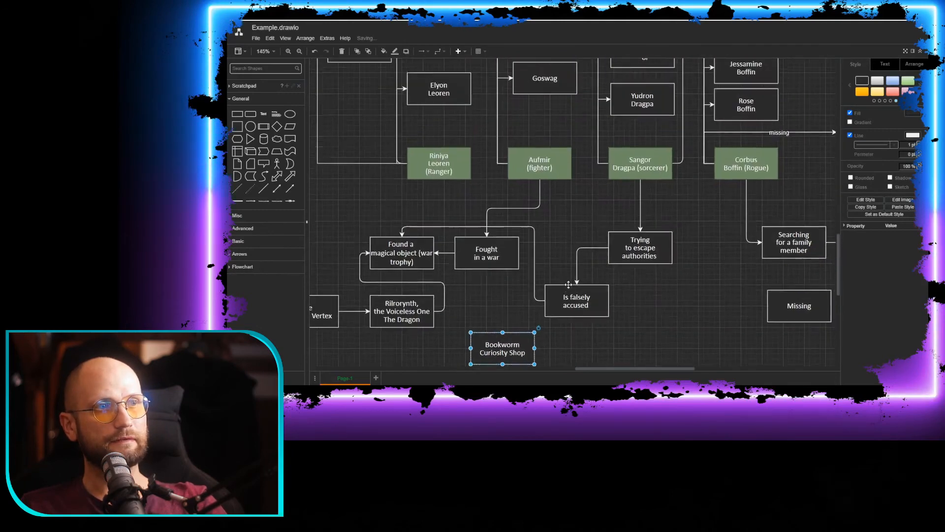
scroll(566, 308, "down", 2)
left_click_drag(530, 341, 735, 344)
Move the "Carrying a disease" box down the board to the free space below "Fought in a war"
scroll(641, 198, "up", 6)
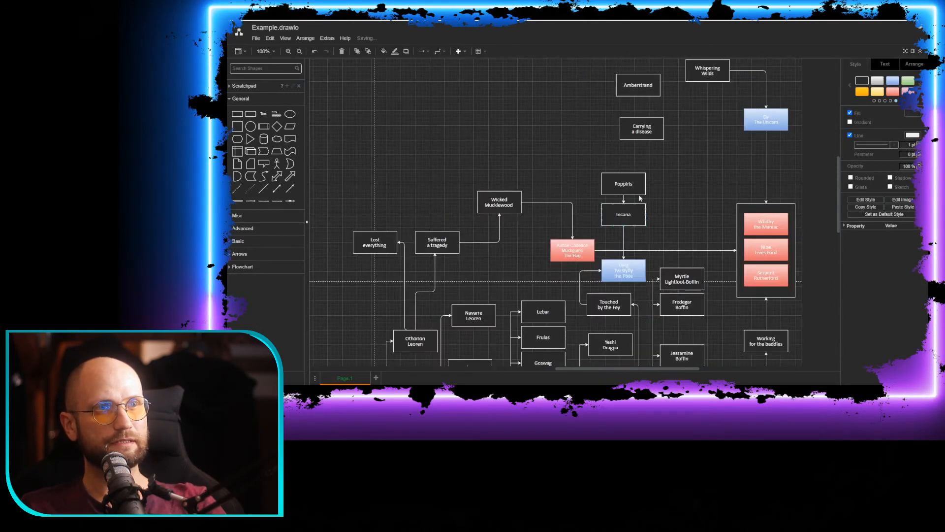
scroll(586, 197, "down", 2)
left_click_drag(550, 120, 512, 298)
scroll(485, 294, "up", 5)
left_click_drag(594, 293, 648, 301)
left_click_drag(452, 319, 405, 284)
scroll(405, 284, "down", 1)
left_click_drag(539, 208, 593, 218)
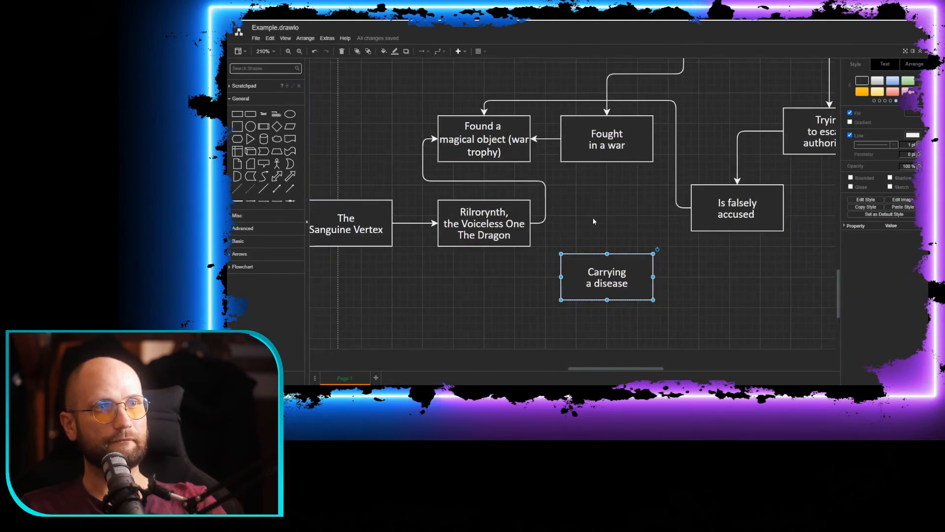
Connect "Found a magical object (war trophy)" to the top of "Carrying a disease" with an arrow routed above the Rilrorynth dragon box
left_click_drag(378, 299, 433, 280)
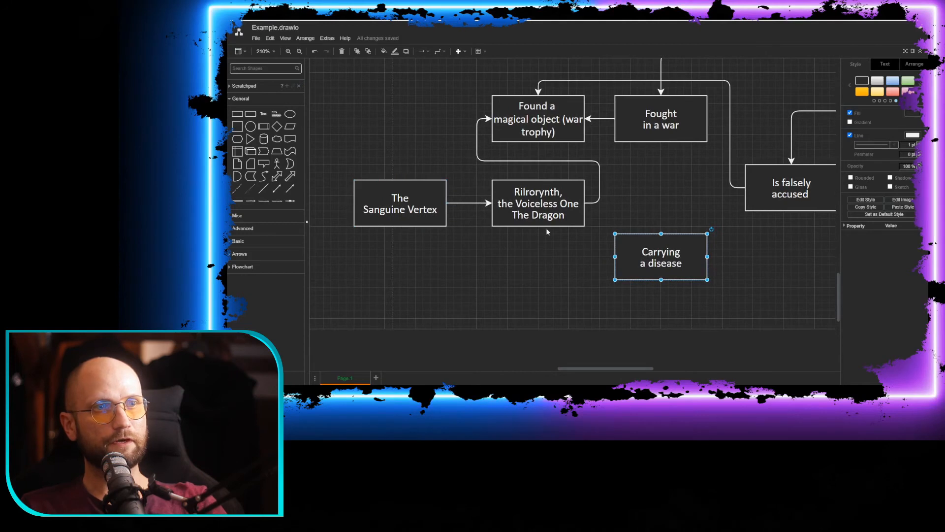
left_click_drag(734, 184, 610, 200)
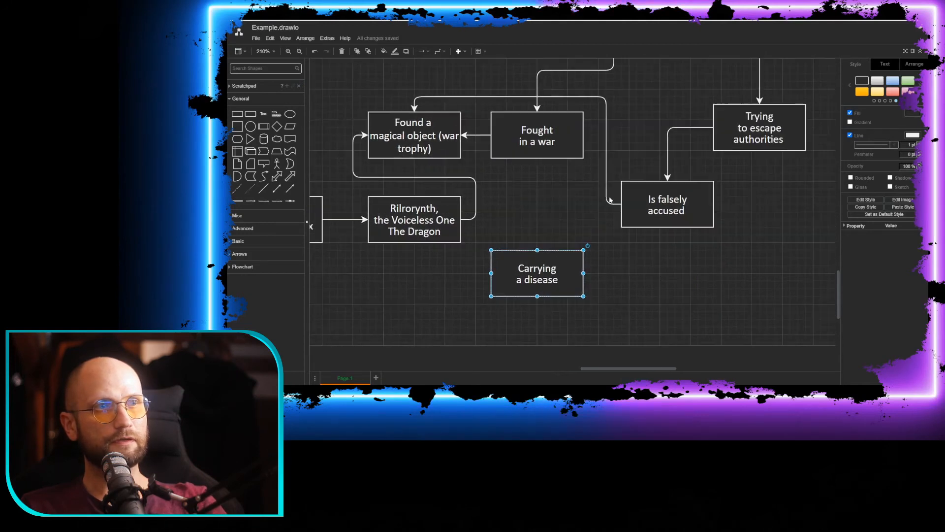
left_click_drag(414, 162, 551, 268)
left_click(412, 167)
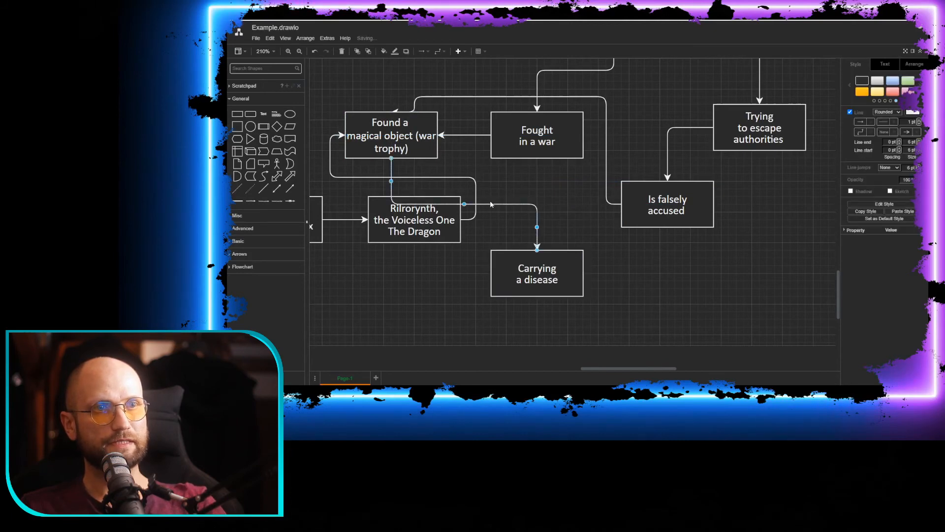
left_click_drag(489, 204, 490, 167)
left_click(572, 185)
scroll(572, 185, "down", 2)
left_click_drag(572, 186, 533, 200)
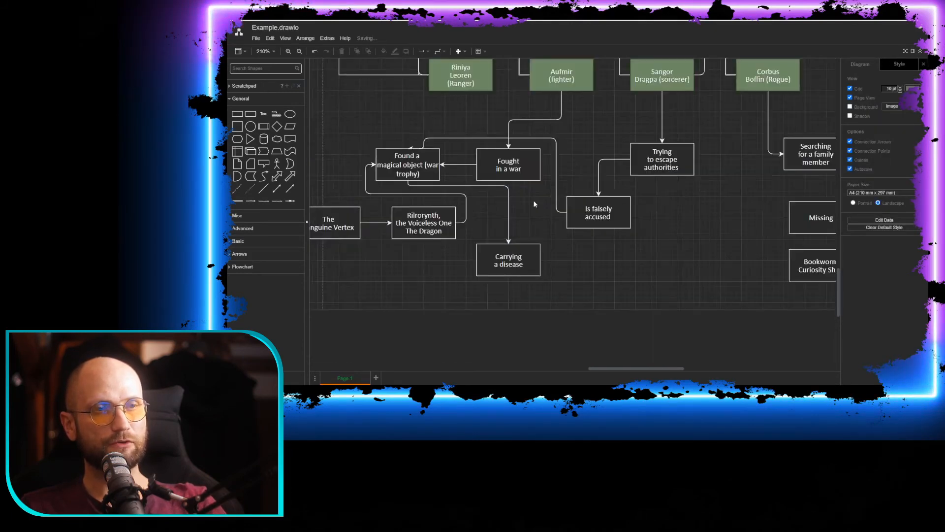
Move the Amberstrand box down the board to the right of "Carrying a disease"
left_click_drag(634, 65, 575, 305)
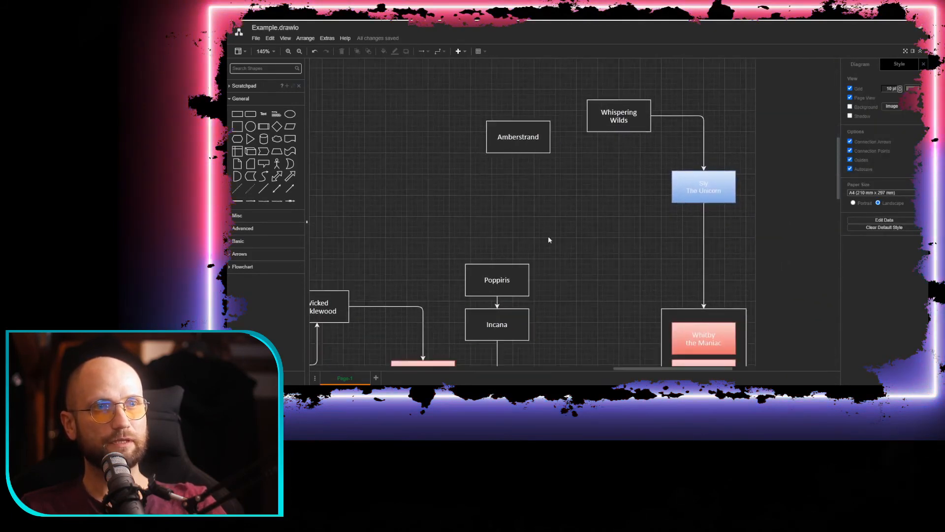
left_click_drag(532, 144, 636, 285)
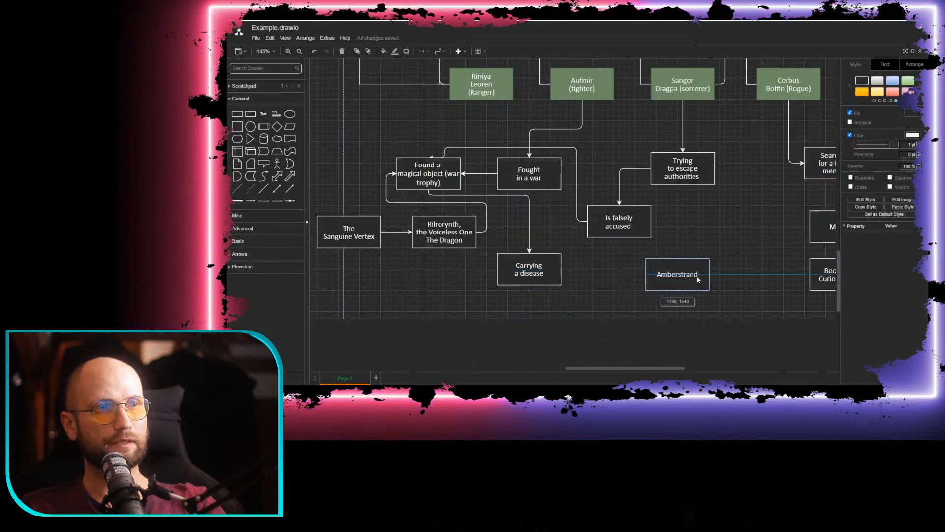
left_click(694, 232)
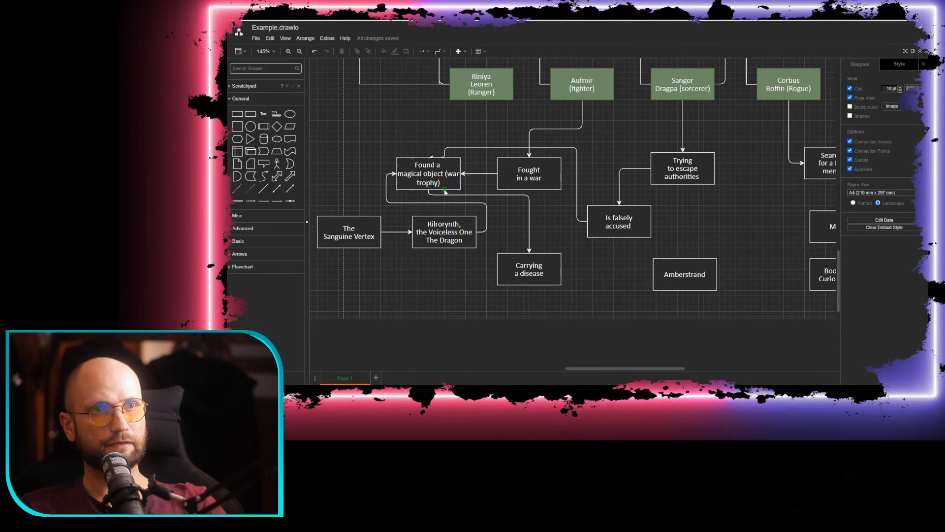
left_click(550, 224)
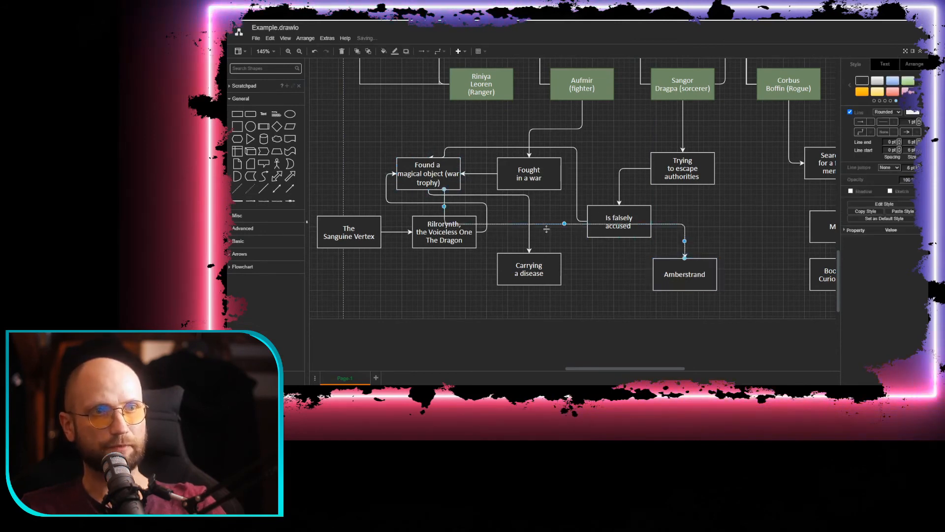
left_click_drag(549, 293, 548, 291)
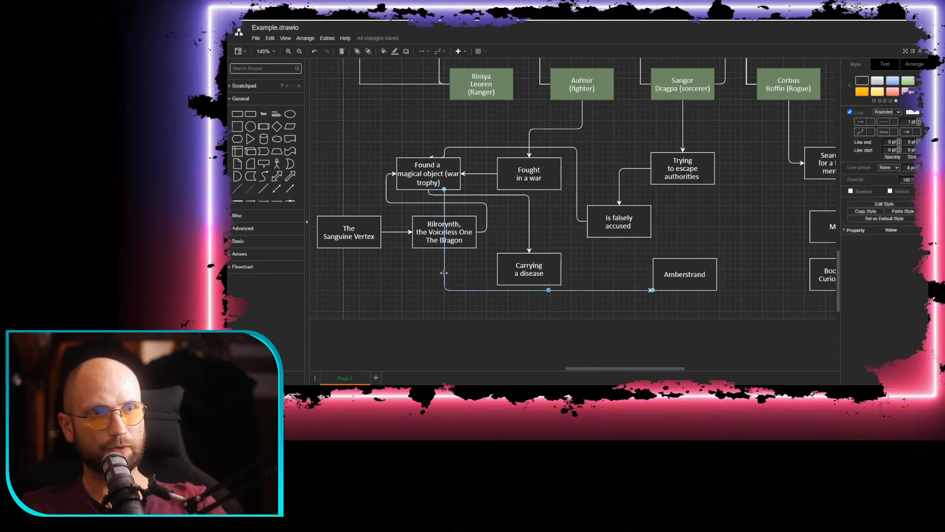
left_click_drag(410, 277, 398, 270)
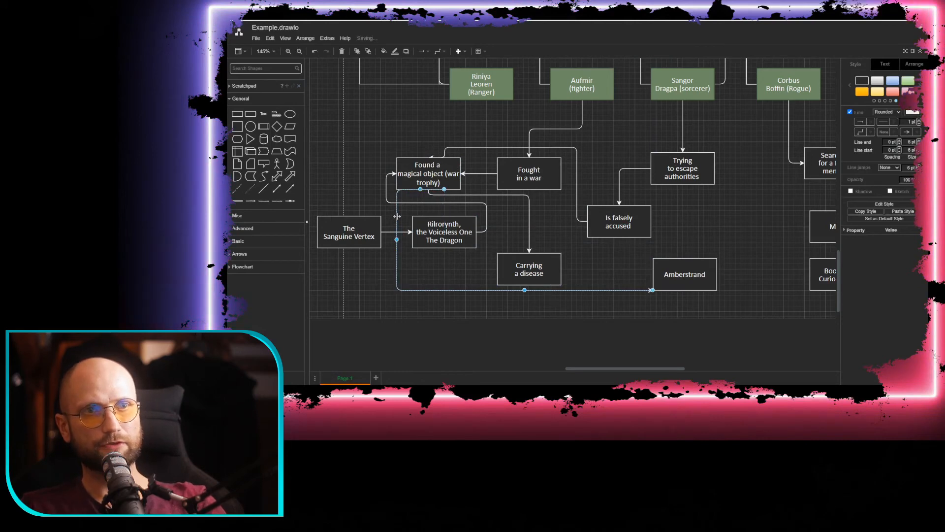
key("Delete")
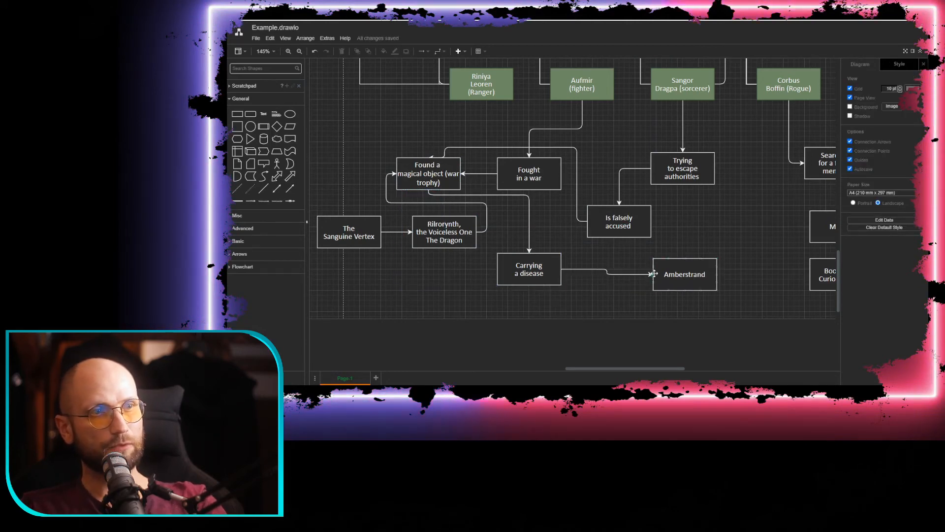
Connect "Carrying a disease" to the left side of Amberstrand with an arrow
left_click_drag(654, 273, 655, 274)
left_click_drag(756, 208, 647, 198)
Move Bookworm Curiosity Shop to the left of Missing and connect Amberstrand up to the shop with an arrow
left_click_drag(749, 281, 668, 232)
left_click_drag(669, 280, 628, 301)
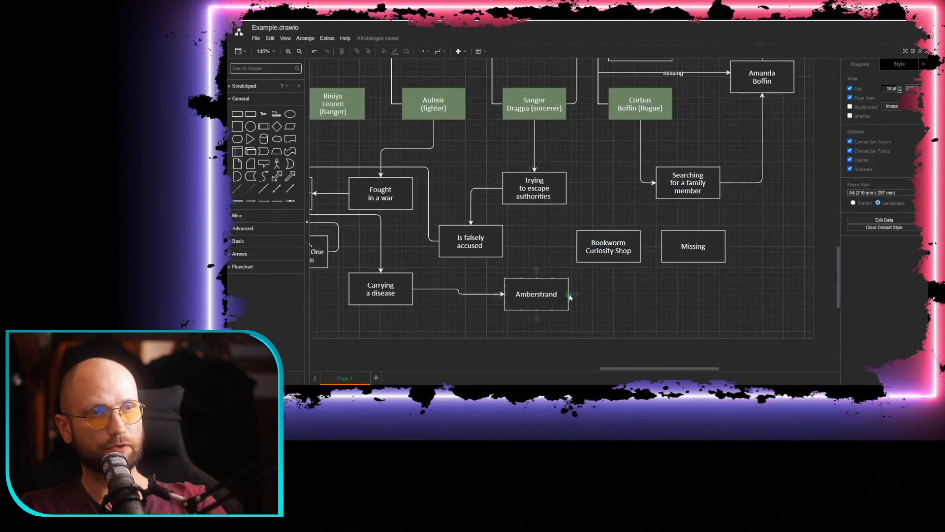
scroll(608, 263, "up", 5)
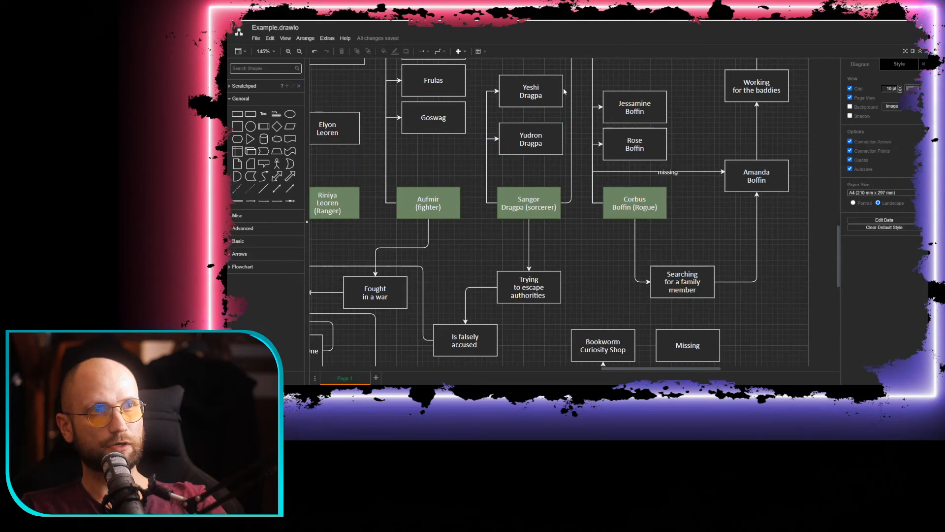
Connect Yeshi Dragpa and Yudron Dragpa to the top of Bookworm Curiosity Shop with arrows that share one vertical path
mouse_move(562, 88)
left_mouse_down()
mouse_move(584, 148)
mouse_move(565, 92)
left_mouse_up()
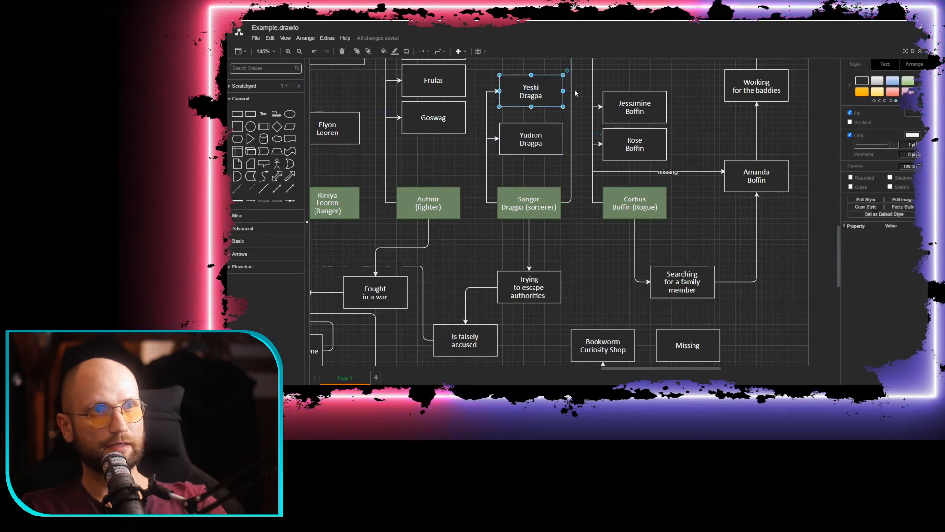
left_click(575, 93)
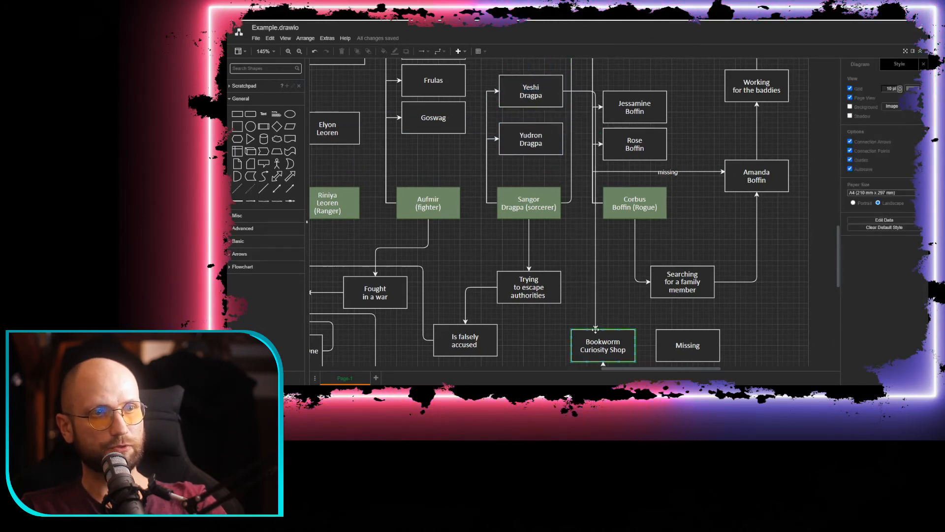
left_click_drag(596, 328, 587, 329)
left_click(597, 270)
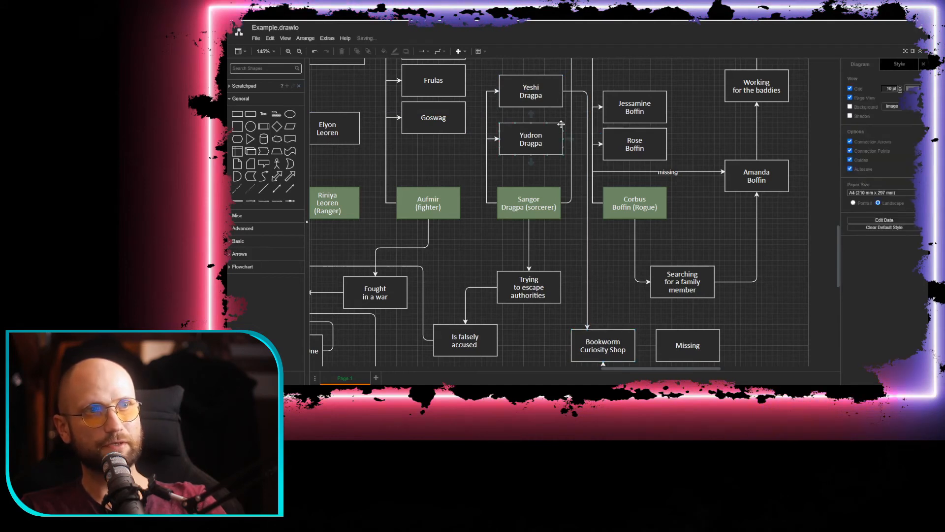
left_click_drag(563, 137, 592, 266)
left_click_drag(589, 332, 587, 329)
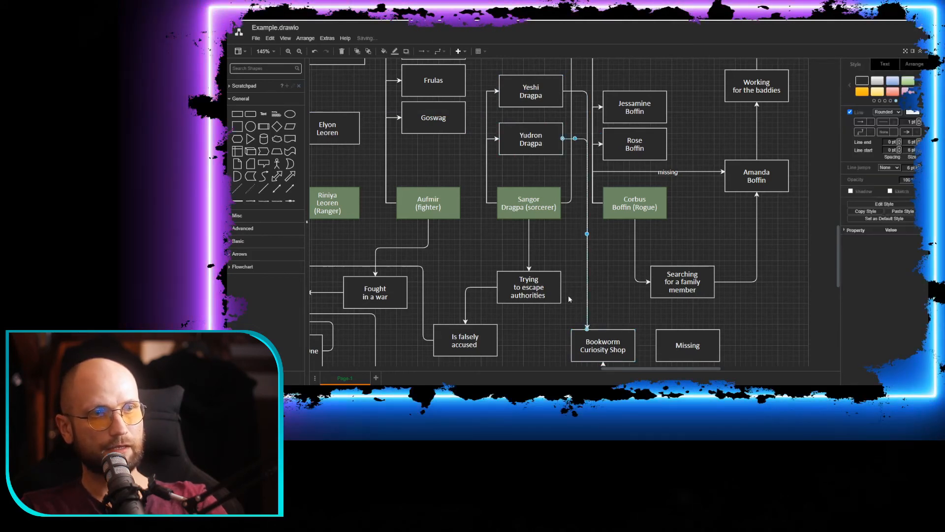
left_click(568, 295)
scroll(677, 253, "down", 5)
left_click_drag(677, 253, 607, 176)
scroll(632, 211, "up", 1)
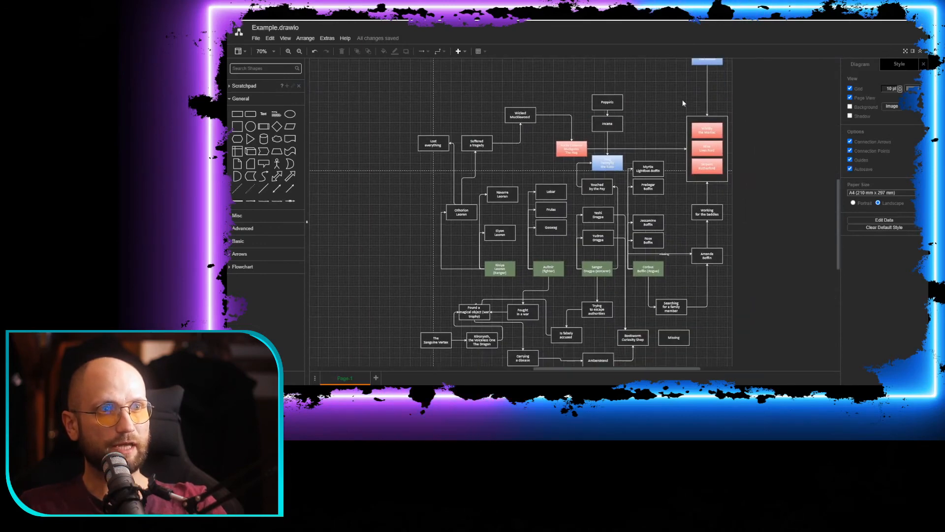
left_click_drag(683, 103, 676, 79)
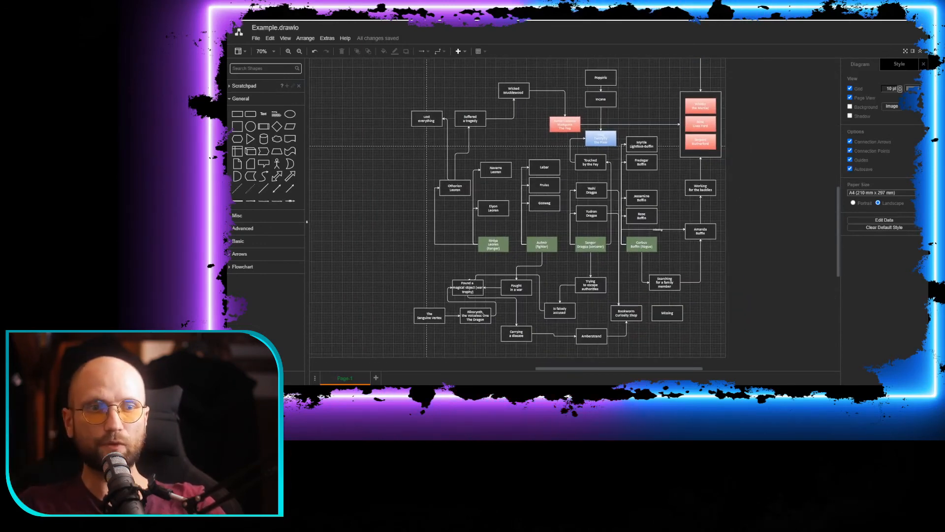